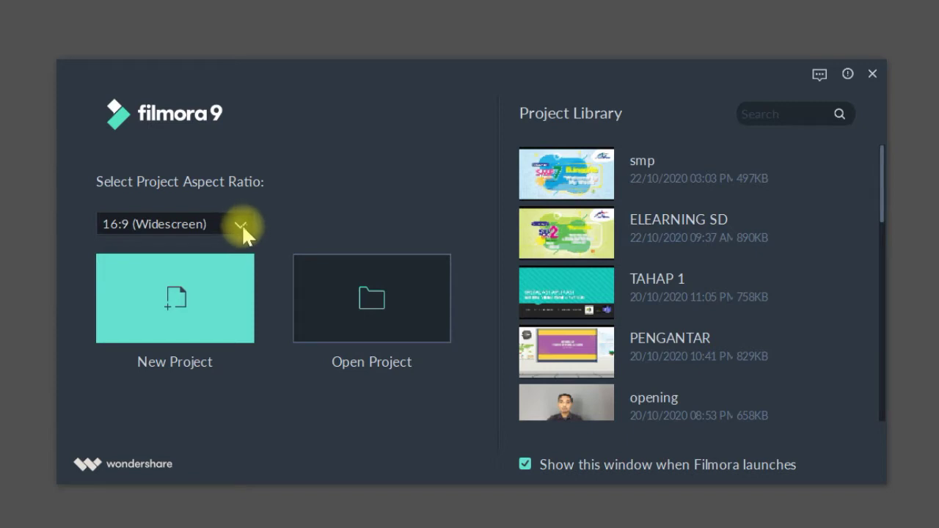
Create a new project with the 16:9 (Widescreen) aspect ratio
click(242, 223)
click(242, 224)
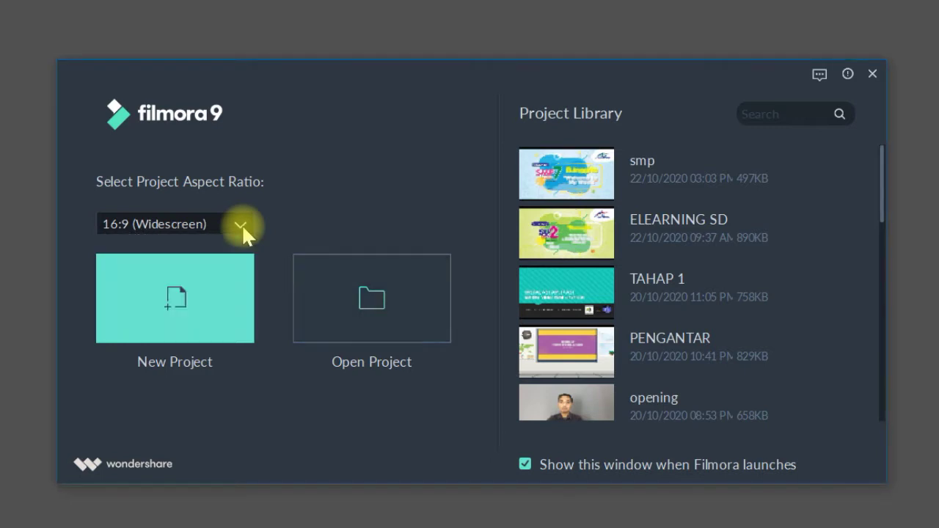
click(241, 224)
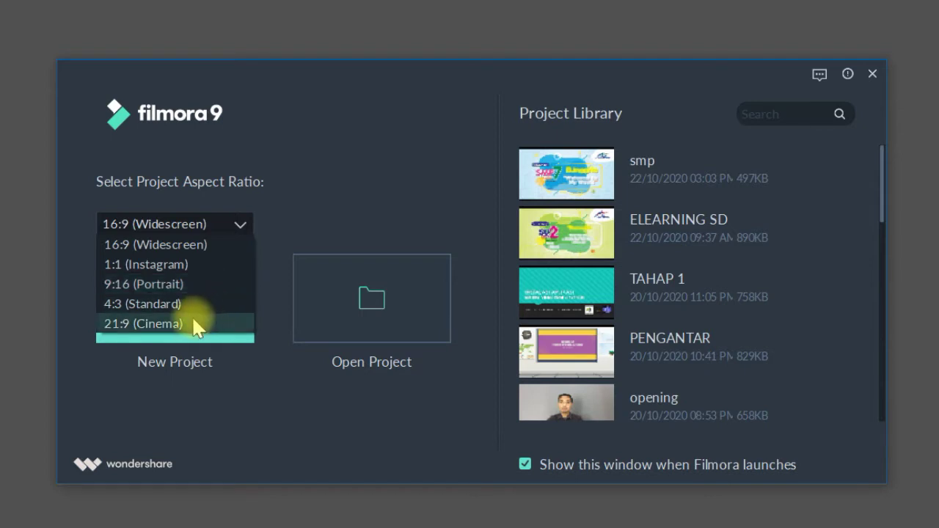
click(200, 337)
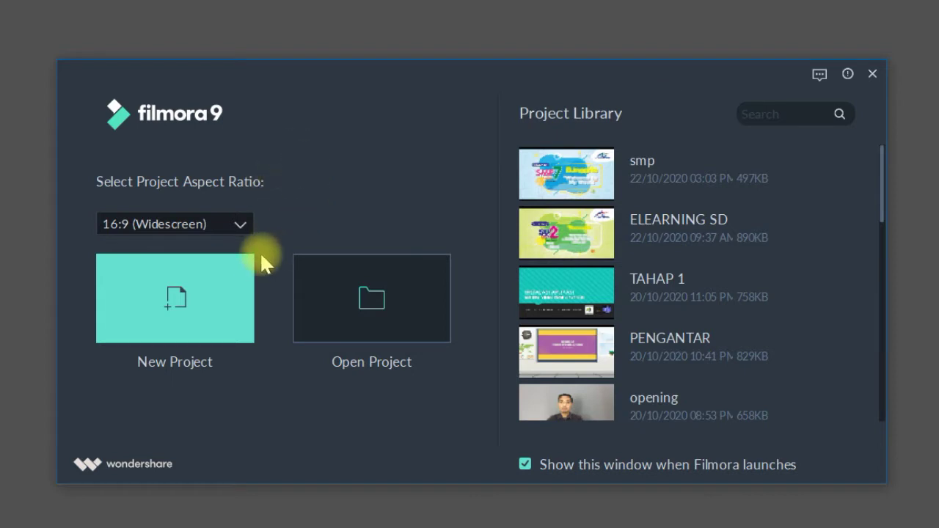
click(221, 307)
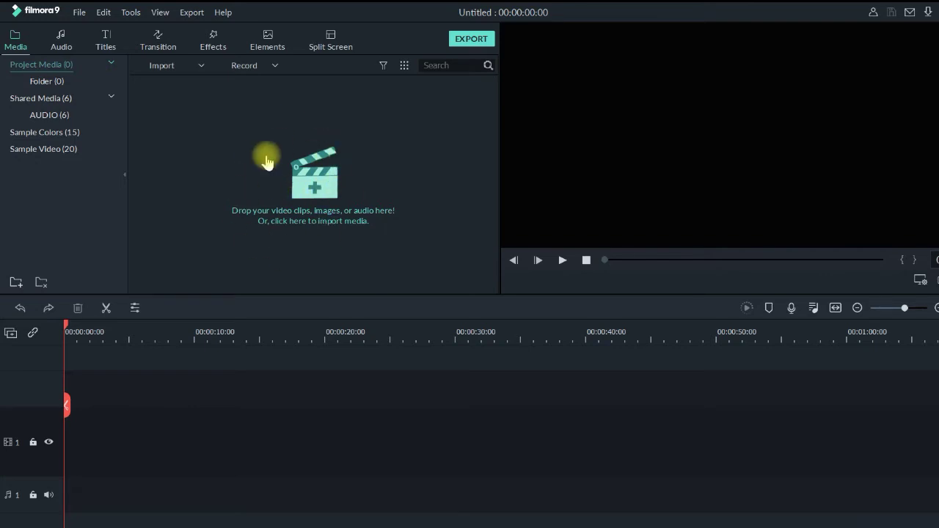
Examine the project folder, shared media, sample colors and the full range of sample videos in the media library
click(63, 82)
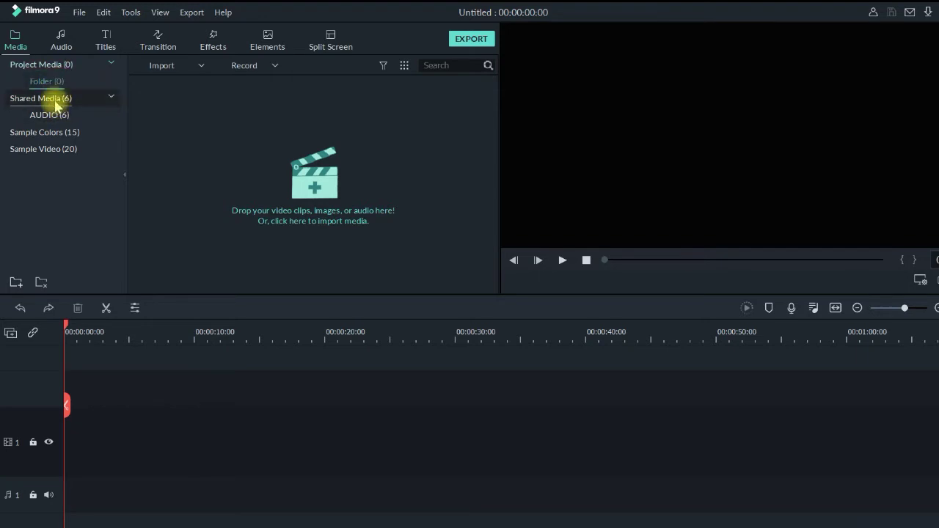
click(59, 98)
click(61, 137)
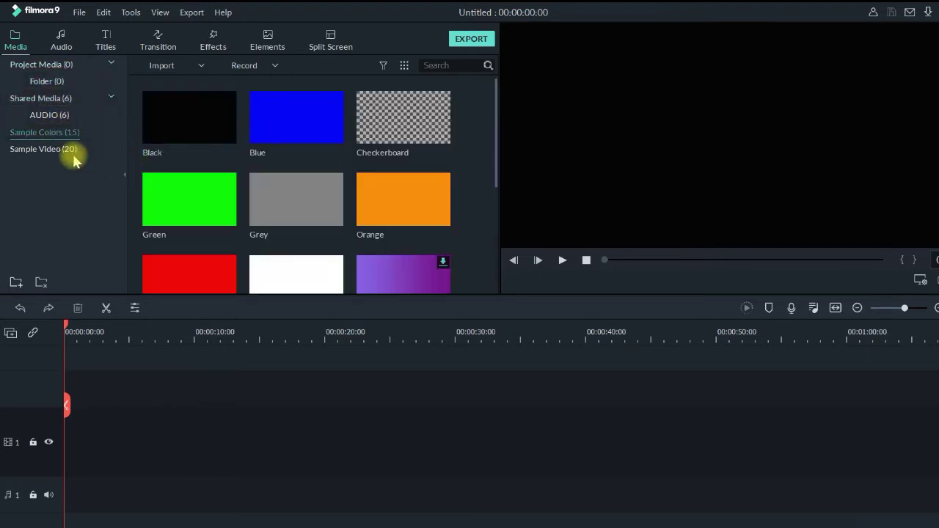
click(65, 149)
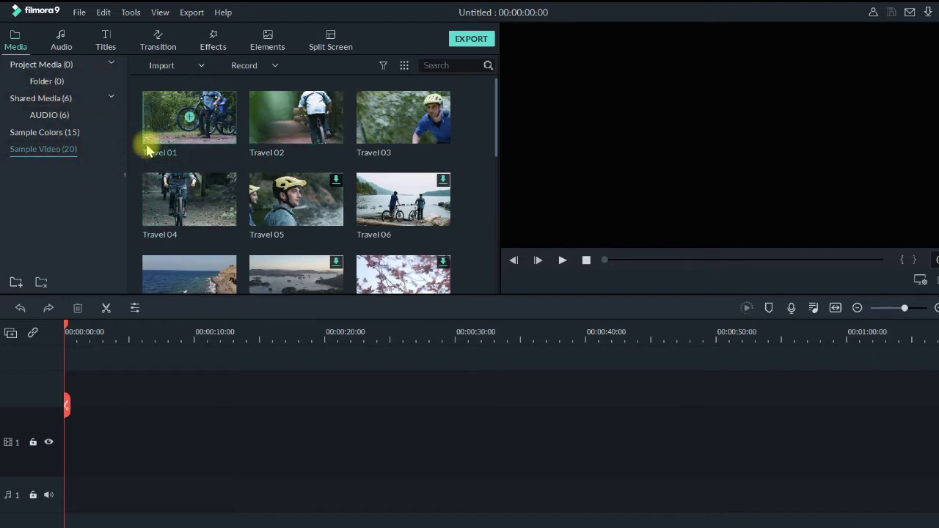
scroll(220, 147, down, 3)
scroll(268, 176, down, 2)
scroll(242, 195, up, 6)
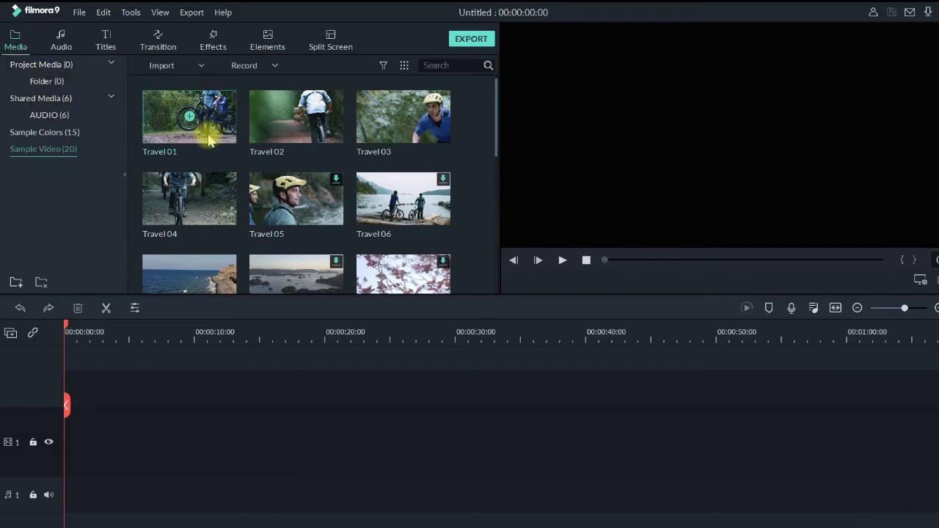
scroll(294, 192, down, 5)
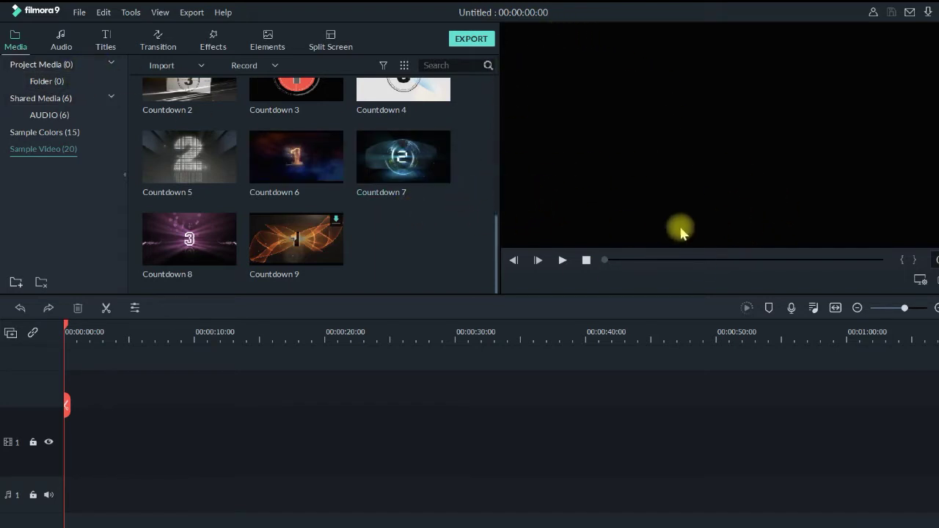
scroll(410, 234, up, 5)
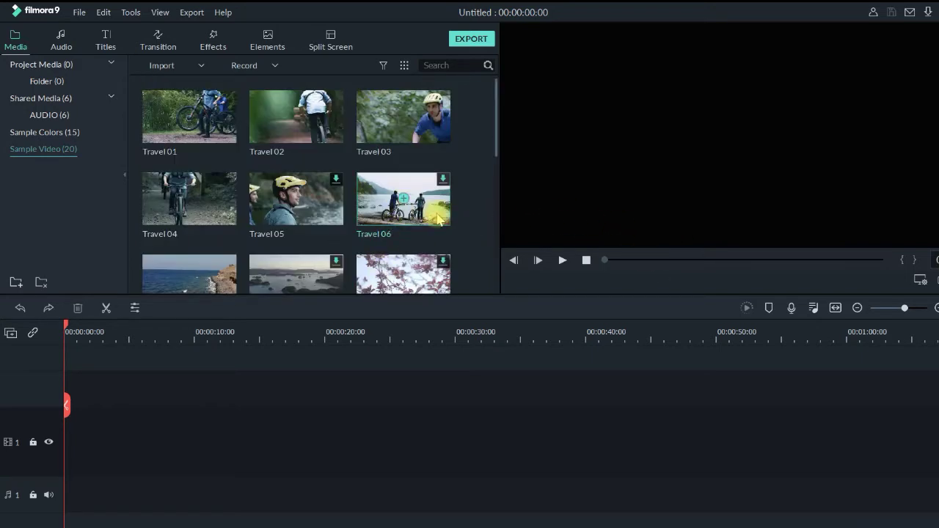
scroll(405, 188, down, 3)
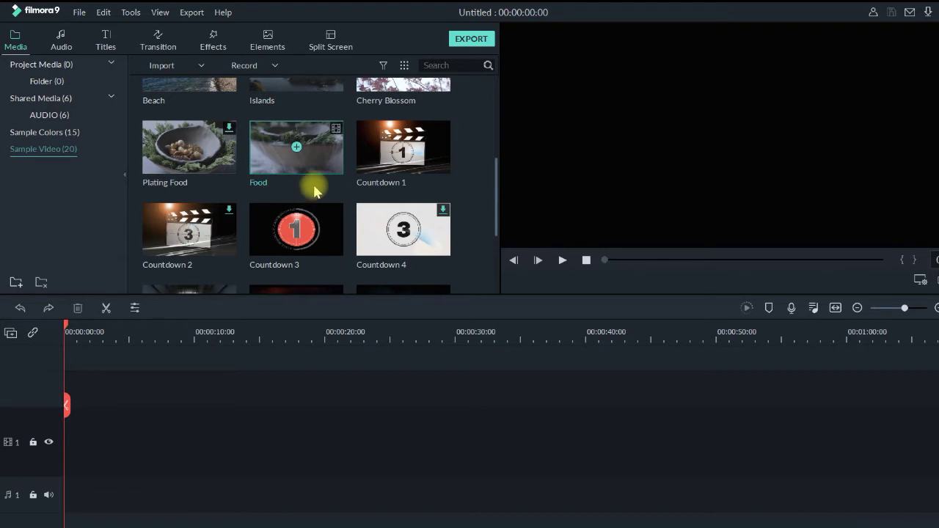
scroll(314, 191, up, 3)
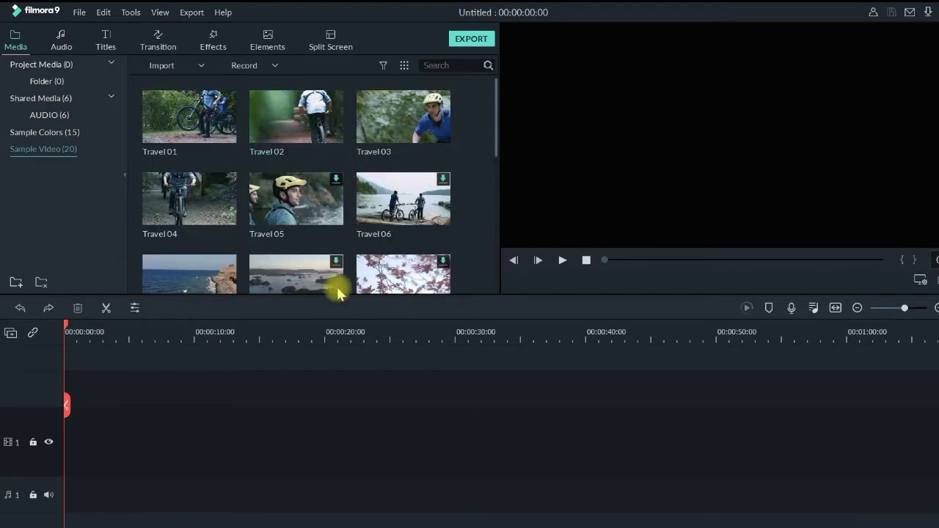
Preview the Travel 02 sample video and look through the rest of the sample clips
double_click(332, 138)
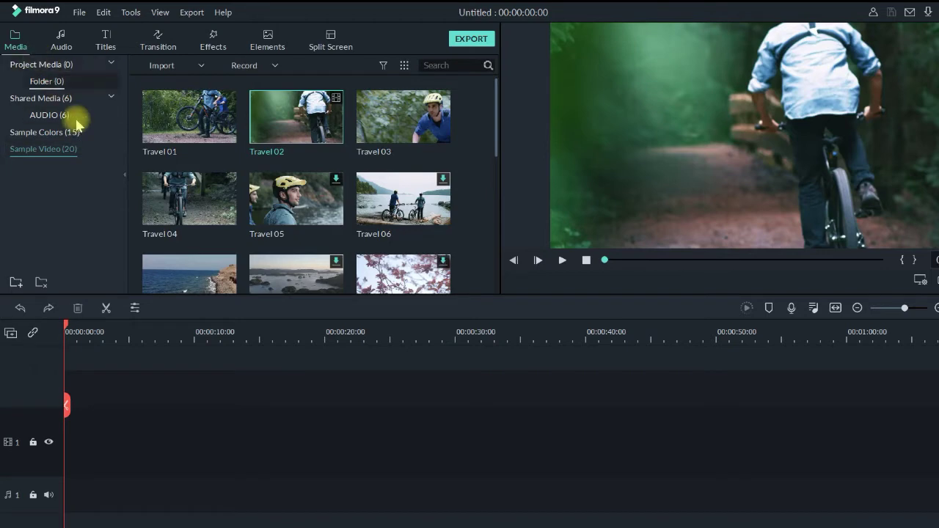
scroll(396, 182, down, 10)
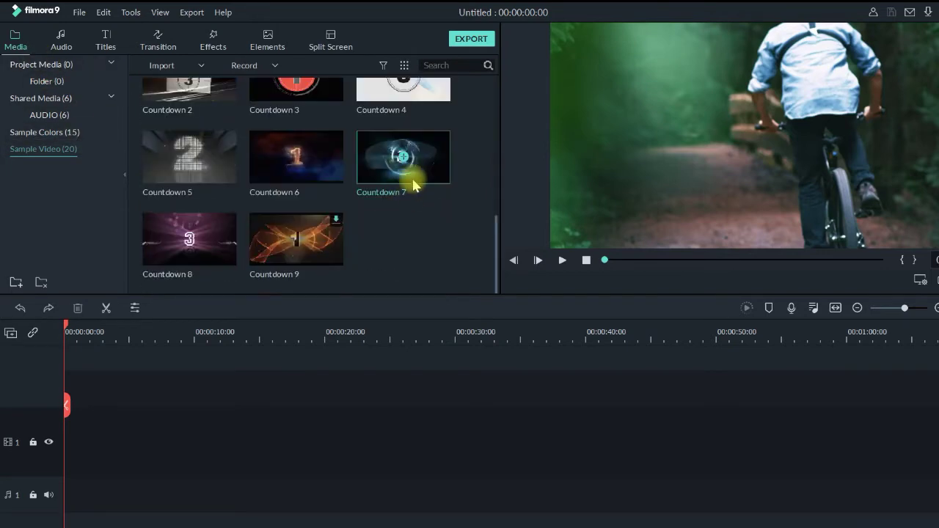
scroll(413, 184, up, 10)
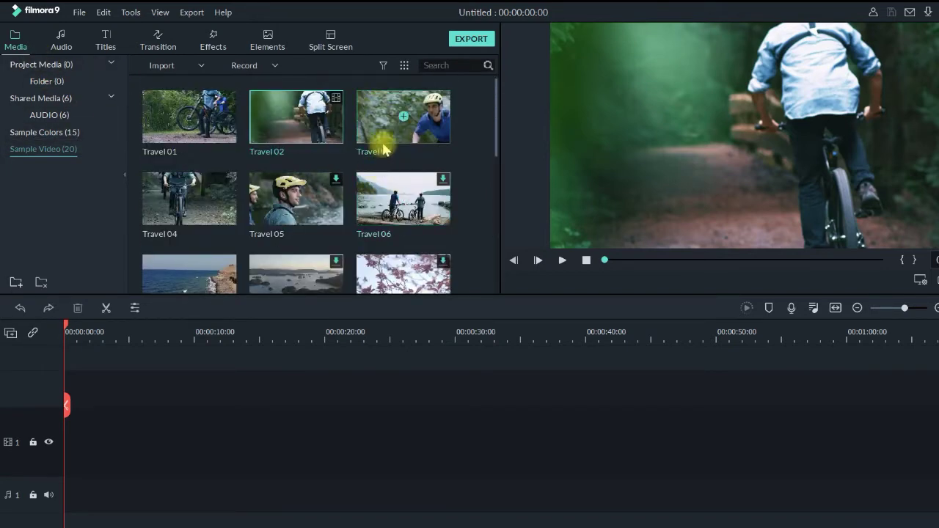
double_click(294, 143)
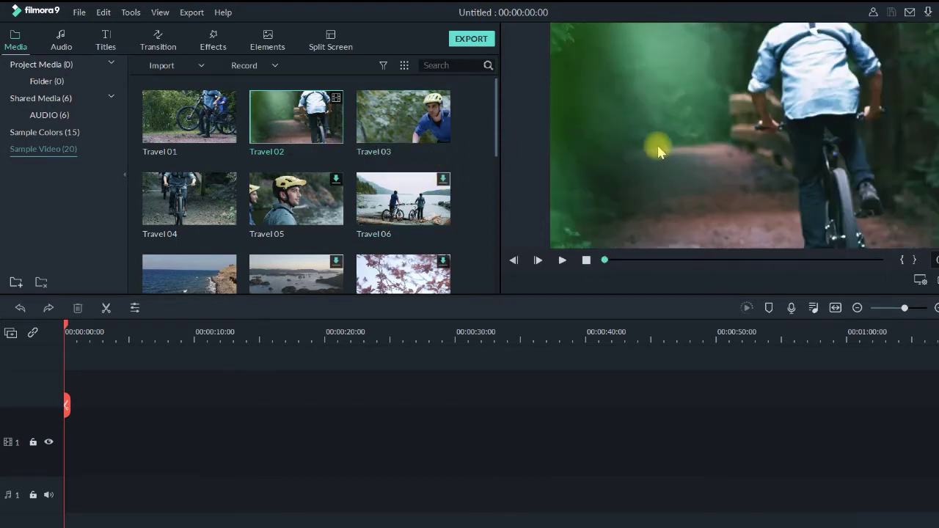
Place the Travel 02 sample clip at the start of video track 1 and check its video properties
click(190, 118)
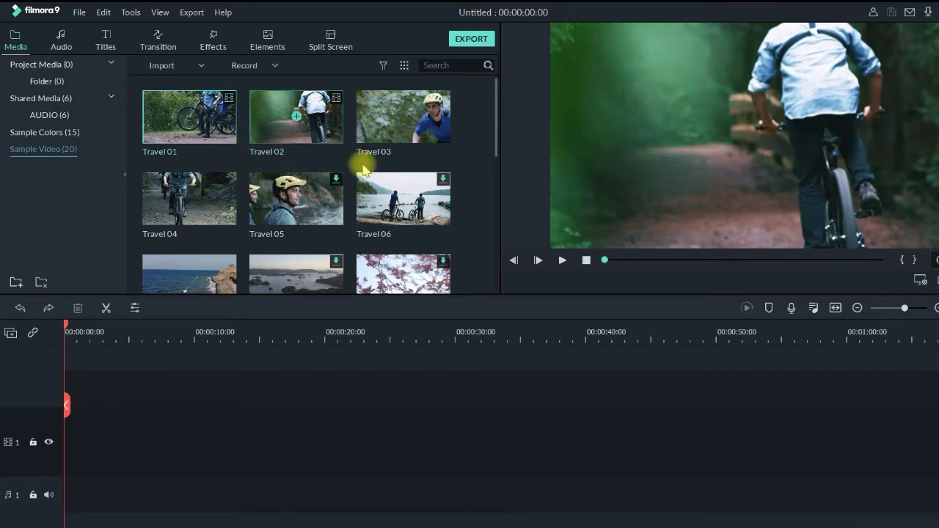
drag(326, 144, 83, 434)
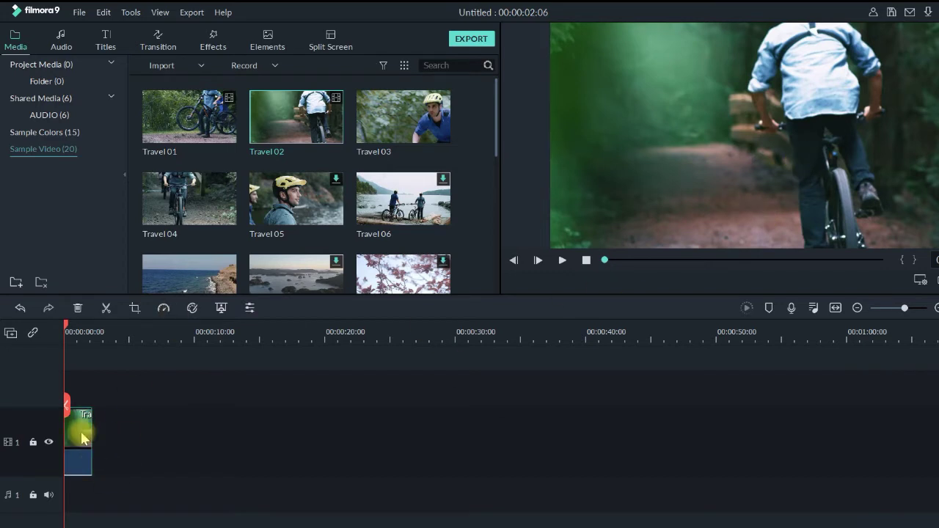
double_click(78, 433)
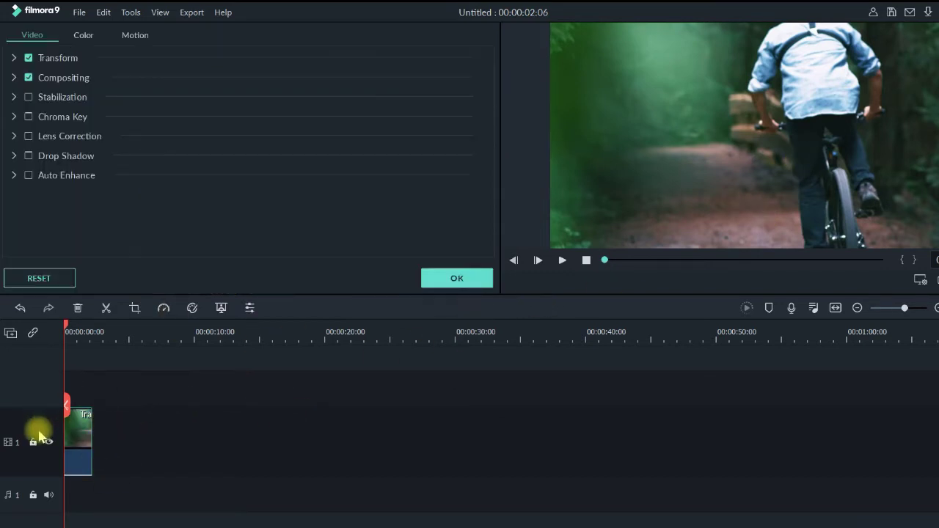
click(447, 279)
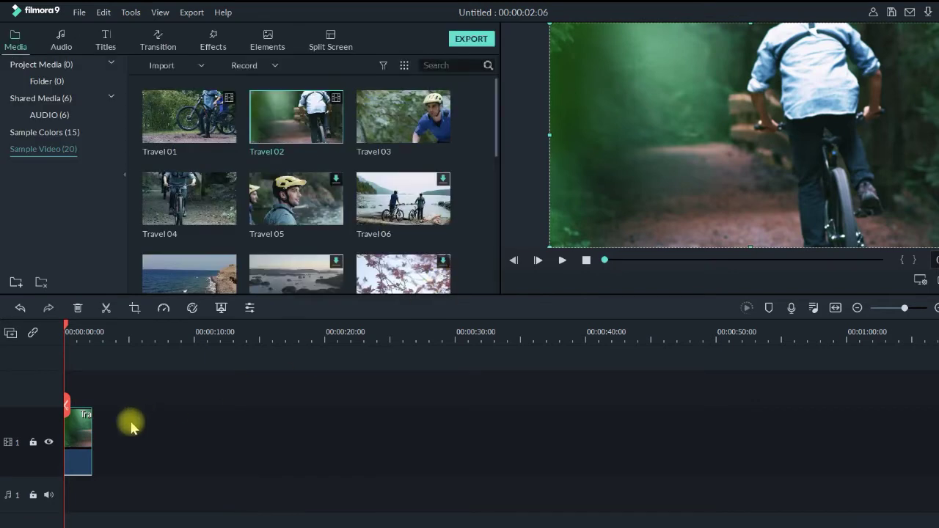
click(83, 334)
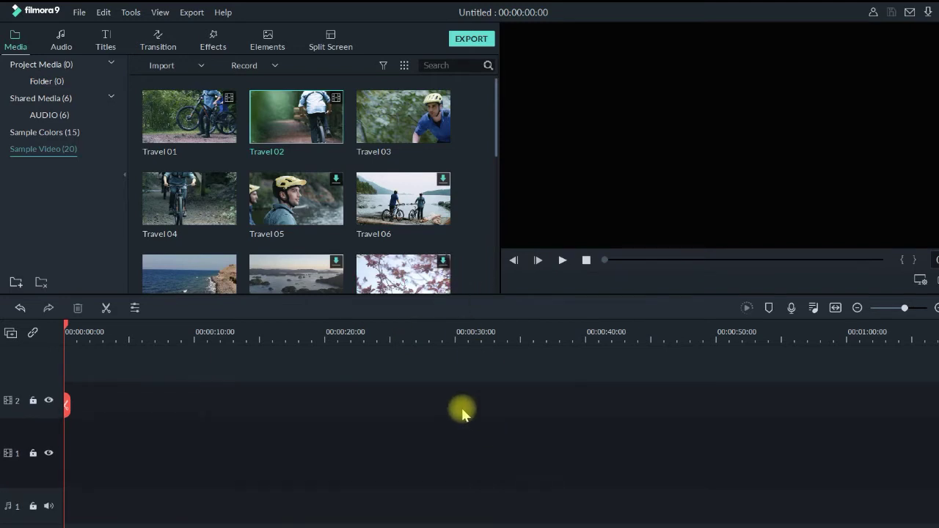
Add a new folder under Shared Media, keeping its default name
scroll(490, 242, down, 10)
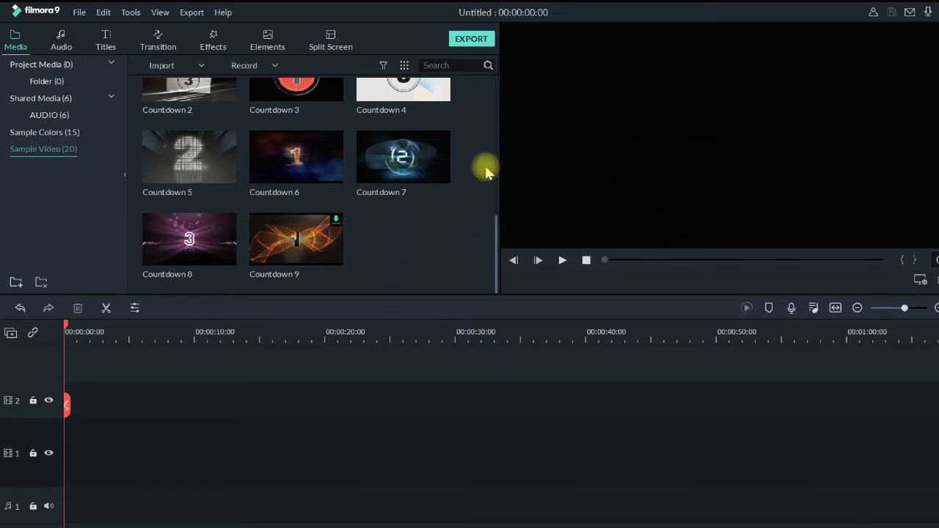
click(44, 149)
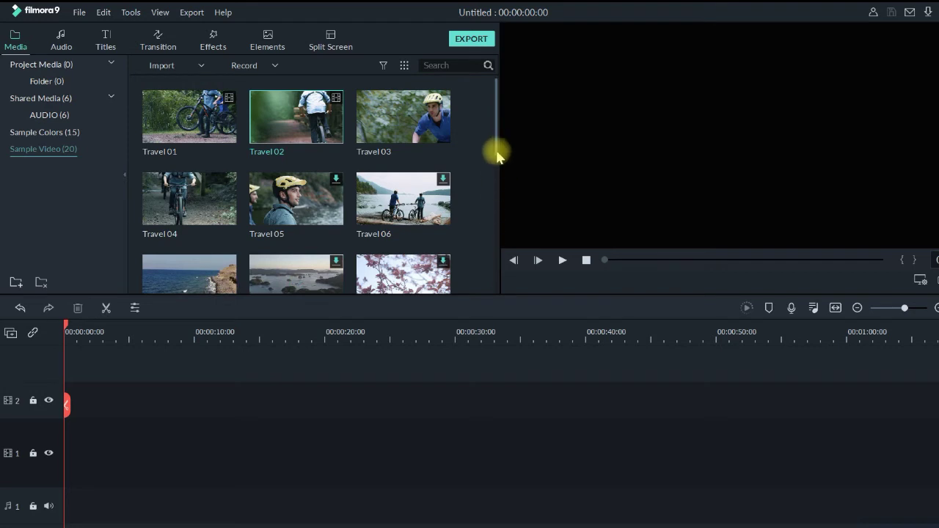
drag(496, 149, 503, 275)
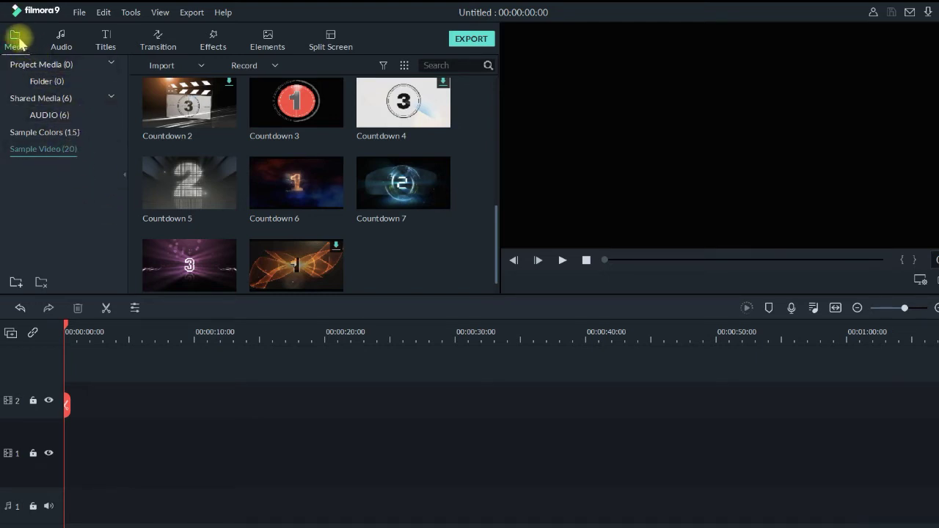
scroll(163, 154, up, 5)
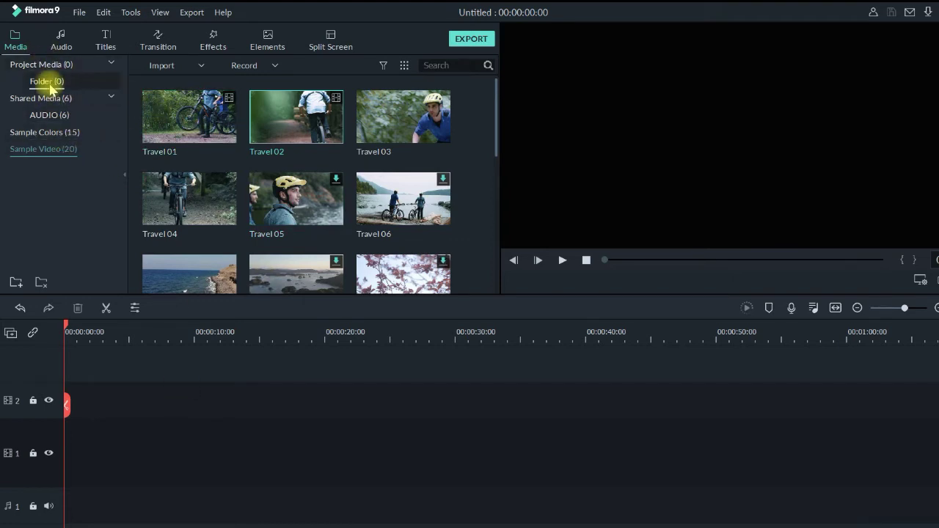
click(16, 283)
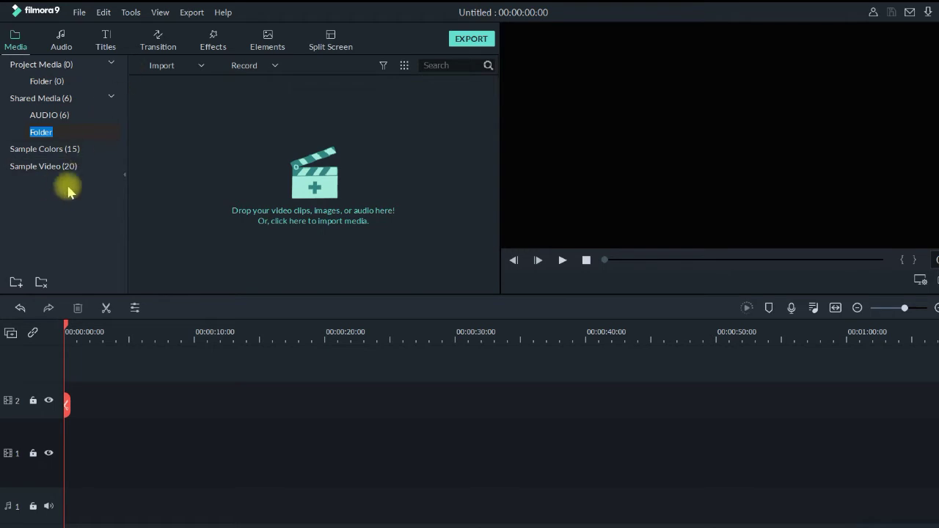
Look through the built-in audio collection, as well as the AUDIO folder and the new empty folder in Shared Media
click(60, 40)
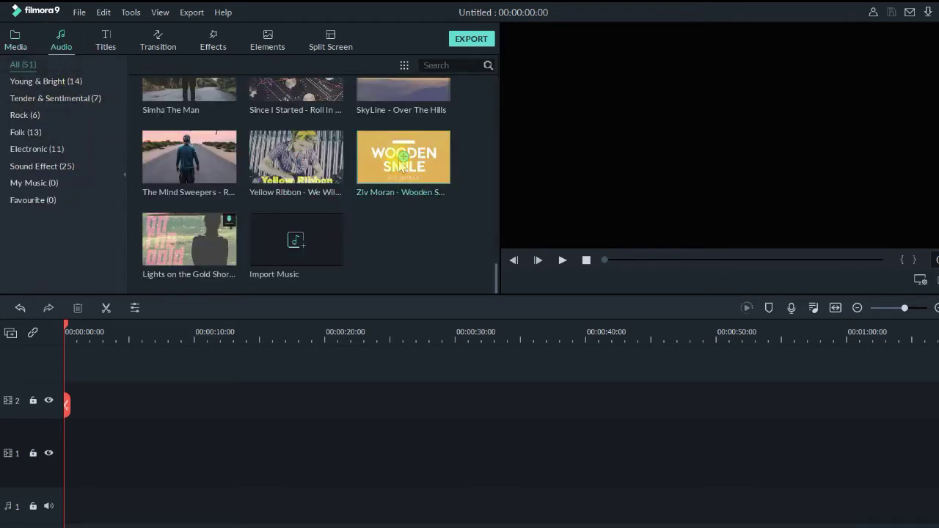
scroll(396, 188, up, 5)
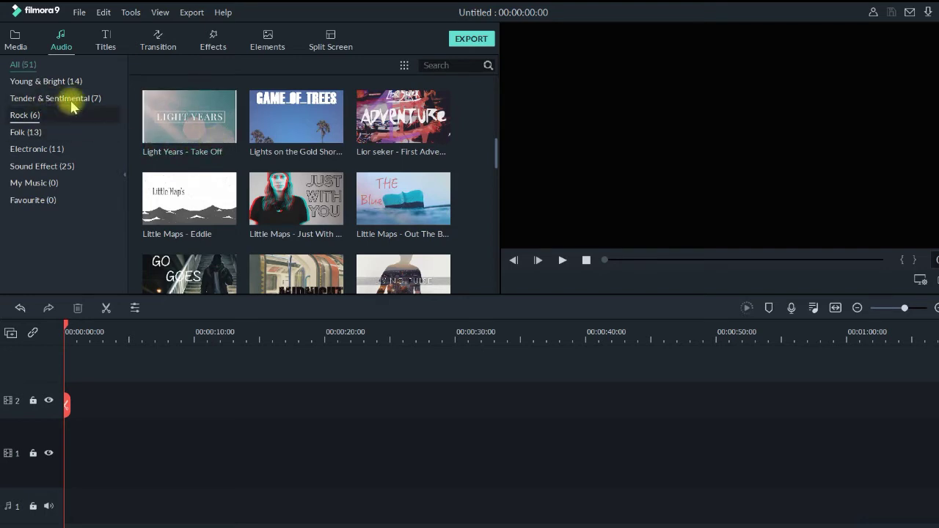
click(14, 44)
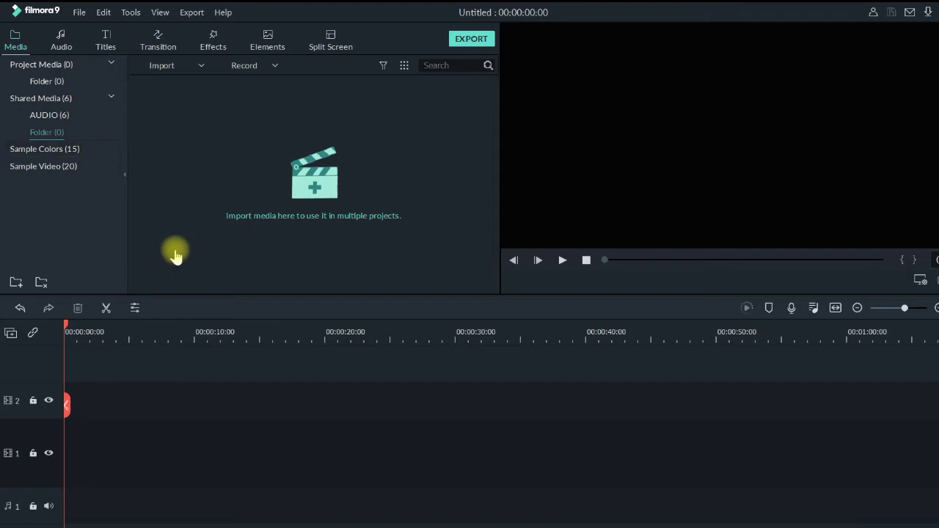
click(74, 117)
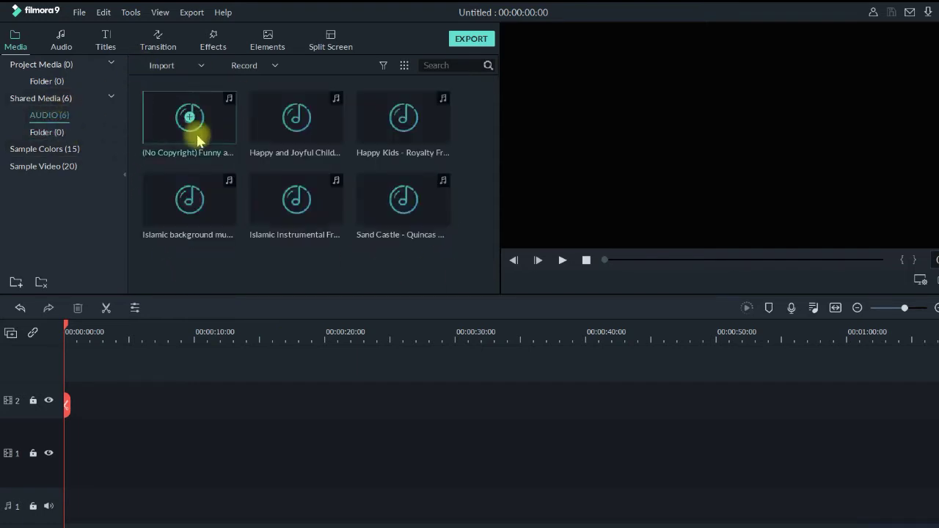
click(40, 132)
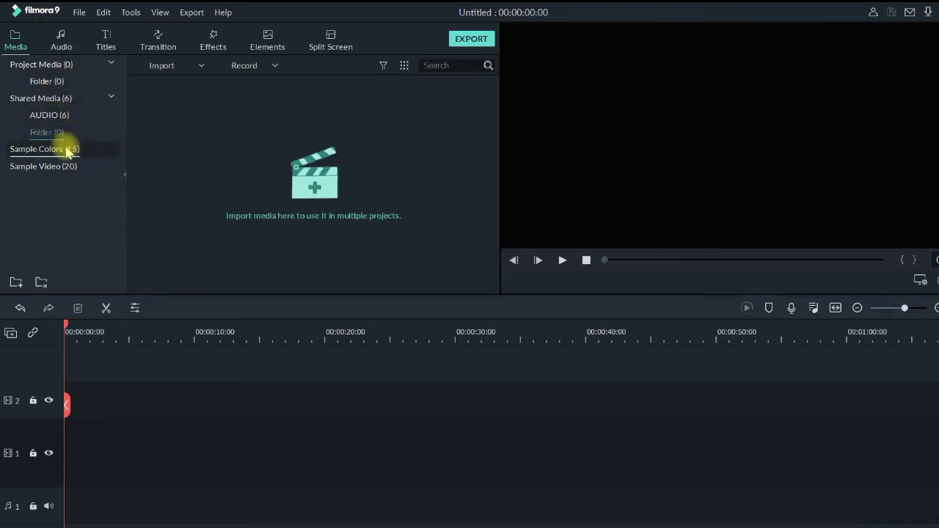
Browse all the built-in music tracks in the audio library, down to the music import entry
click(59, 41)
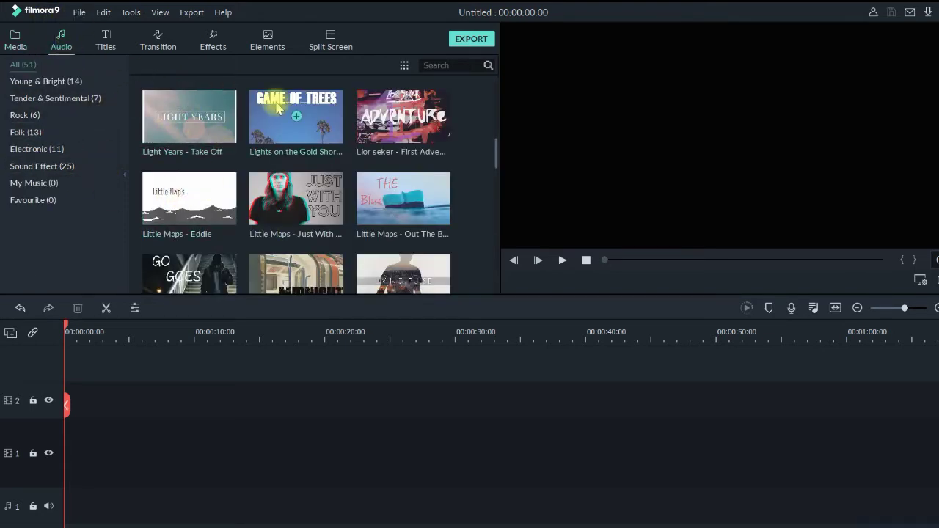
scroll(323, 210, down, 10)
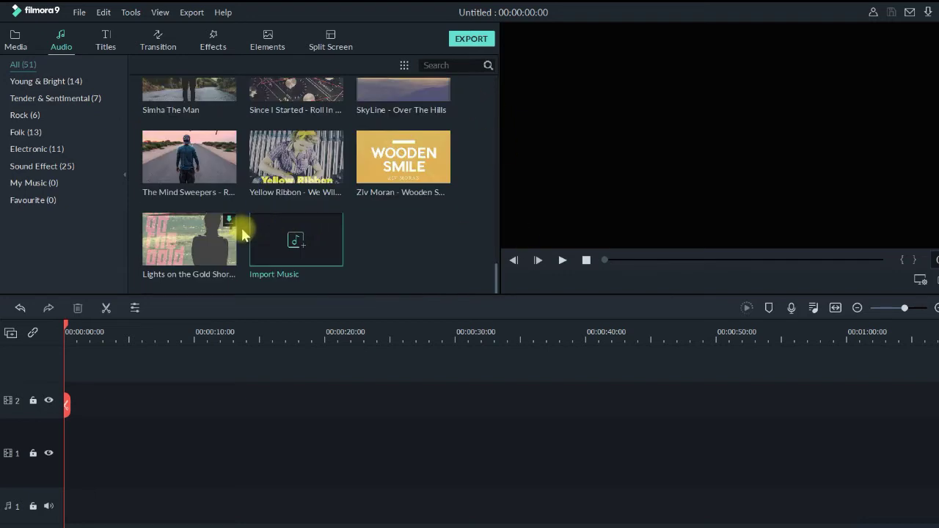
scroll(220, 239, up, 3)
scroll(234, 228, down, 3)
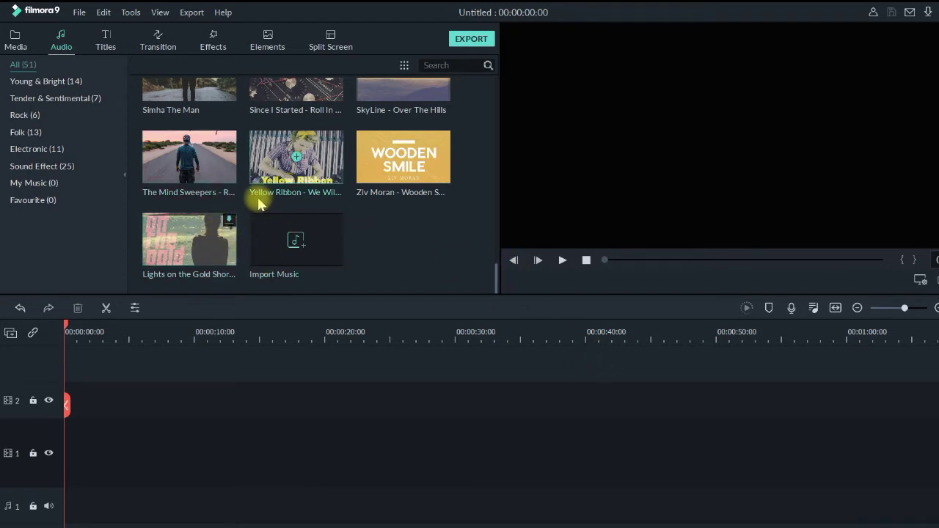
scroll(445, 233, up, 3)
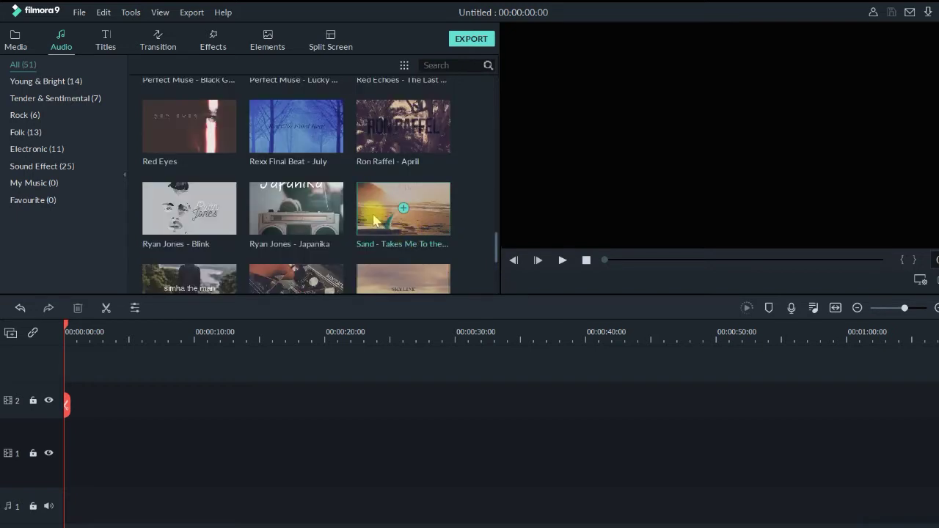
Browse the complete titles library, from the credits and lower thirds through the openers to the New Title presets
click(110, 47)
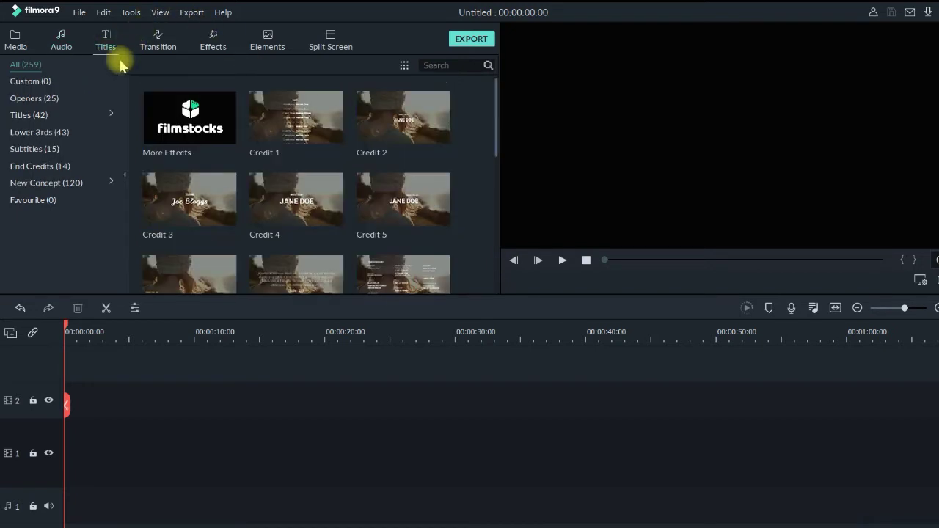
scroll(355, 198, down, 5)
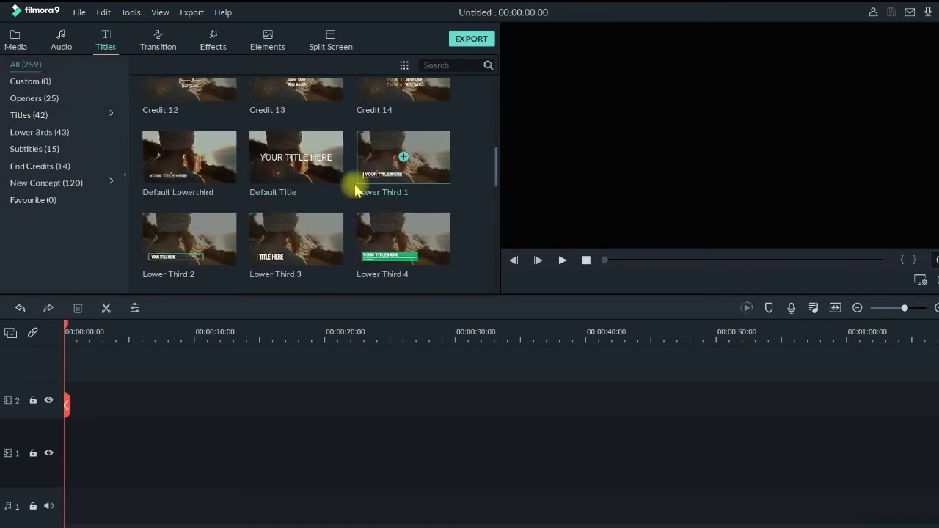
scroll(309, 179, down, 4)
scroll(310, 171, down, 6)
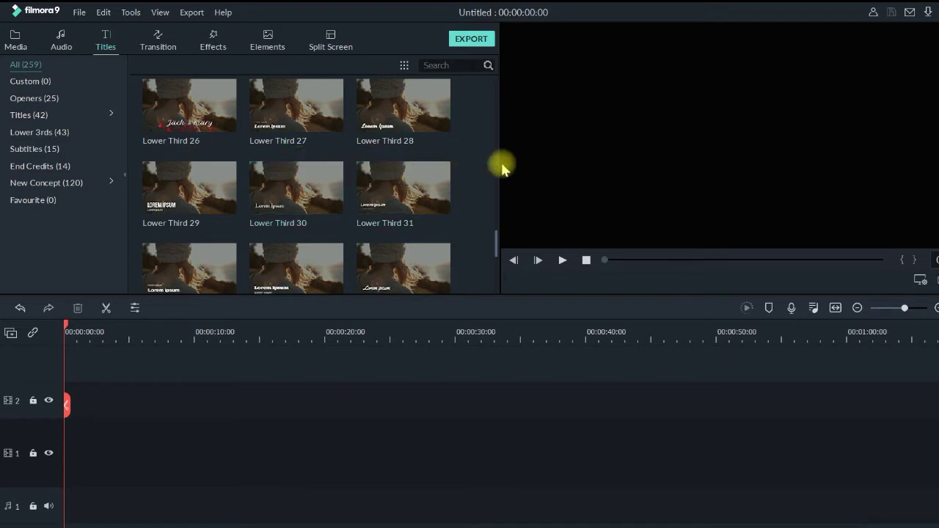
scroll(352, 164, down, 10)
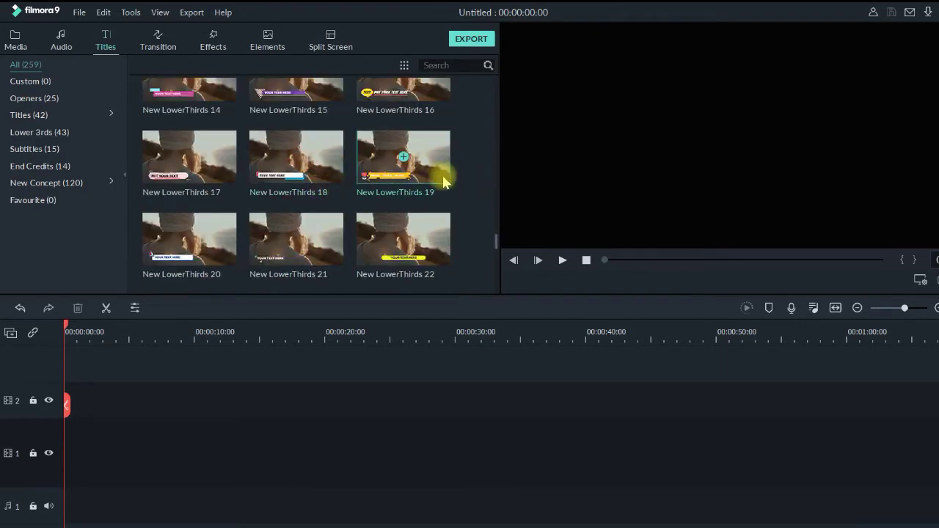
scroll(444, 182, down, 5)
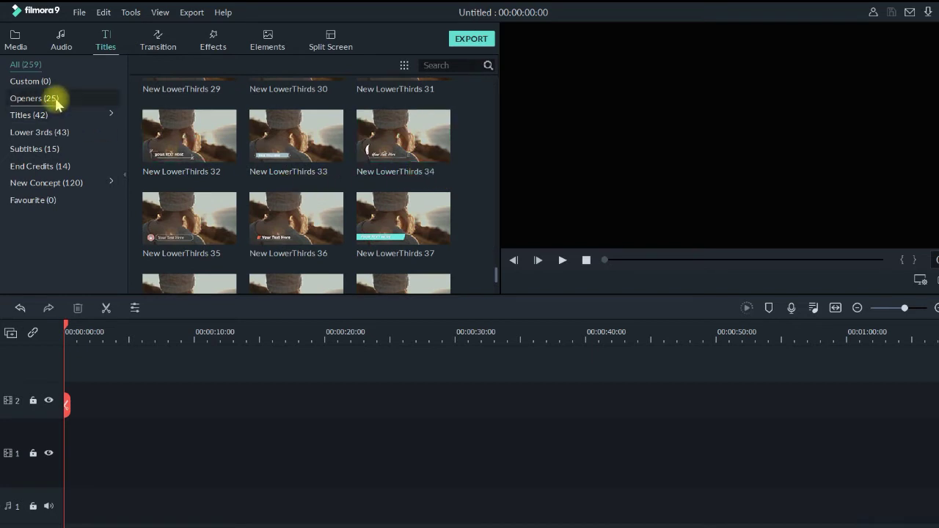
scroll(336, 287, down, 4)
scroll(319, 257, down, 6)
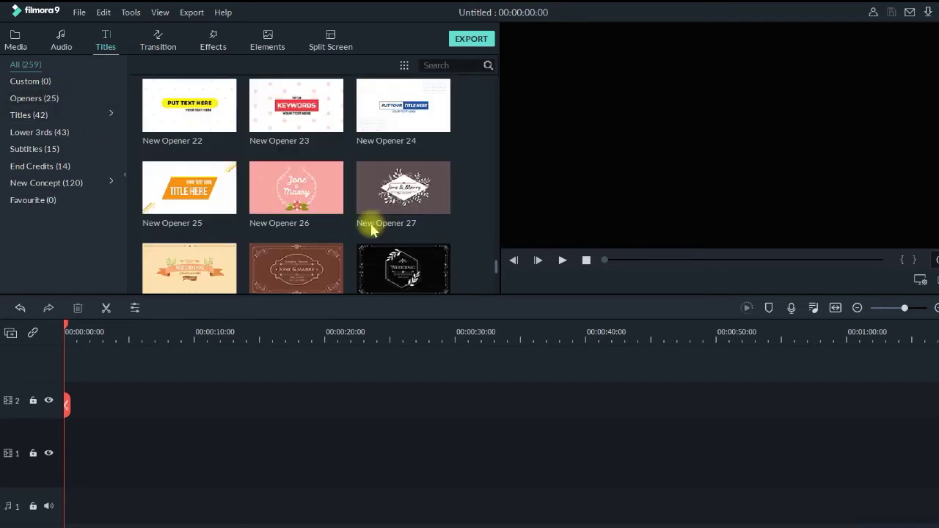
scroll(359, 212, down, 4)
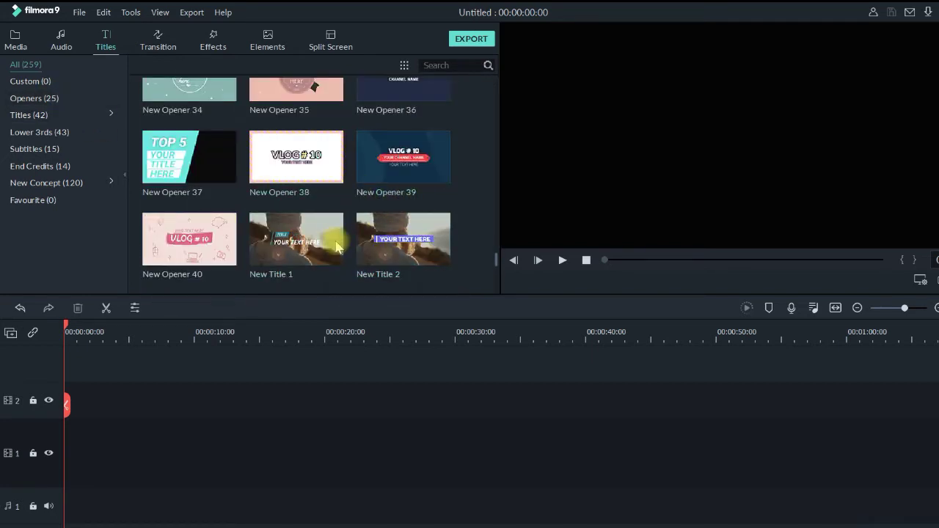
Look through the Custom, Openers, Titles, Subtitles, End Credits and New Concept title categories
click(29, 81)
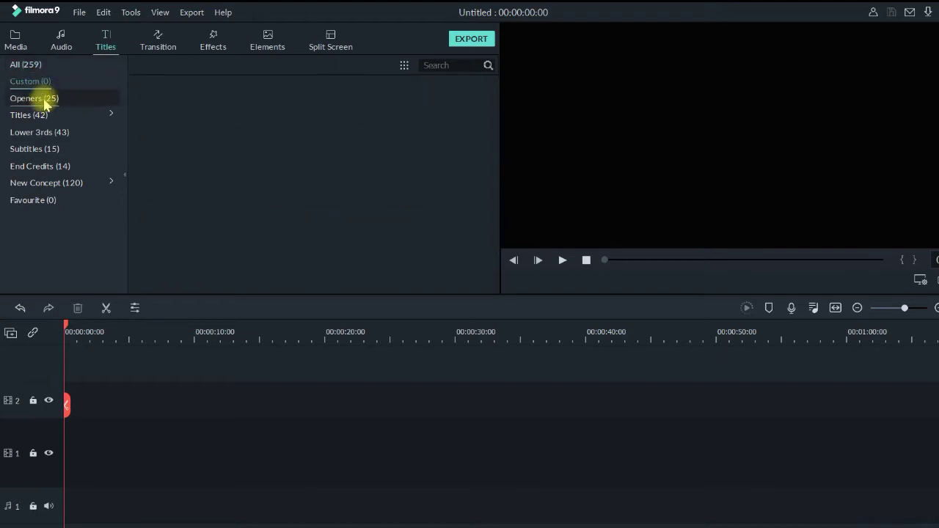
click(36, 98)
click(33, 115)
click(55, 151)
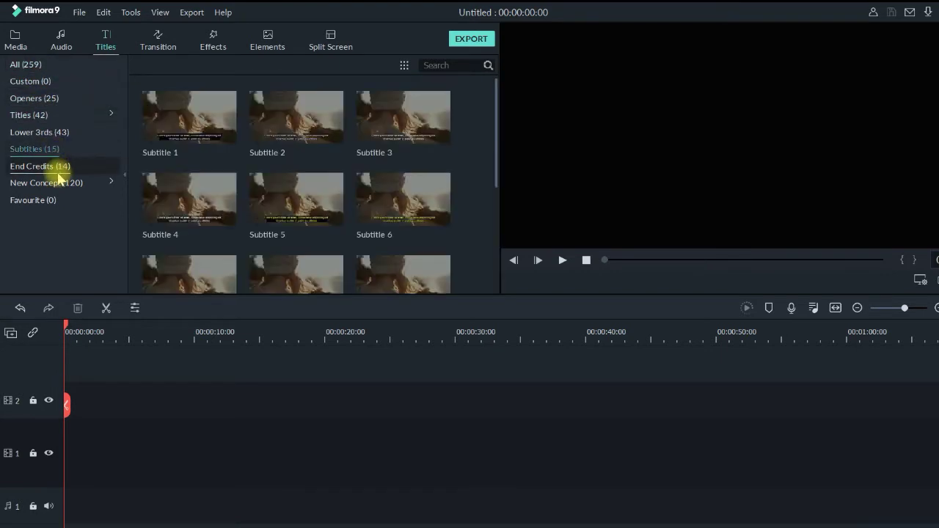
click(58, 167)
click(63, 184)
Look over the transitions library and browse the built-in effects, from the first filters to the Cinema 21:9 effect
click(152, 45)
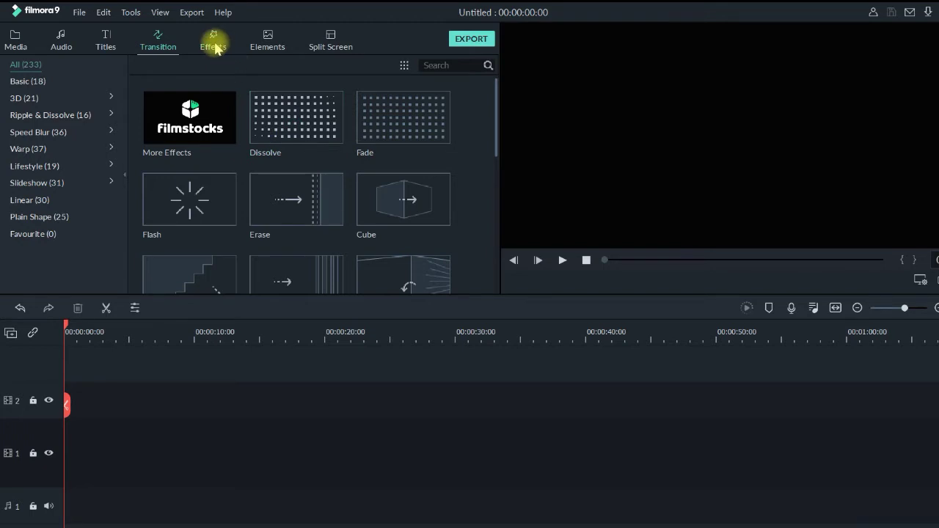
click(214, 46)
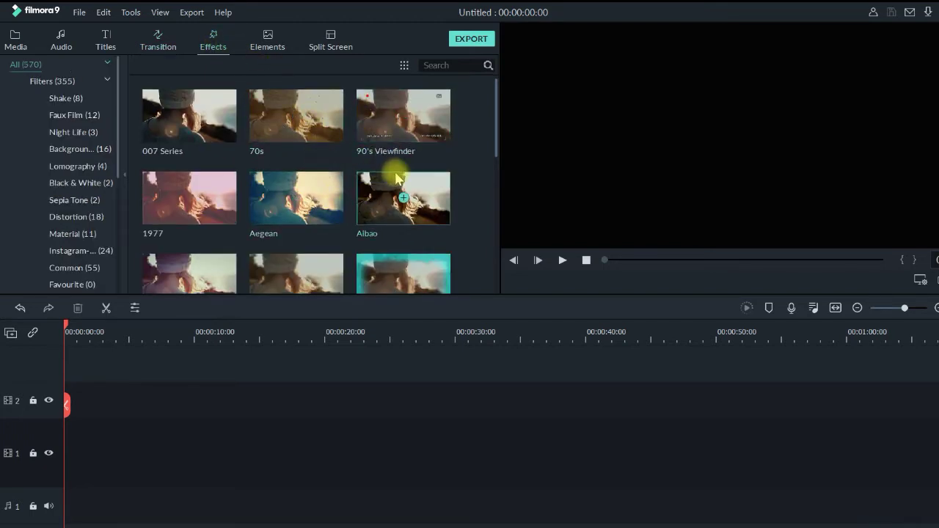
drag(497, 143, 497, 250)
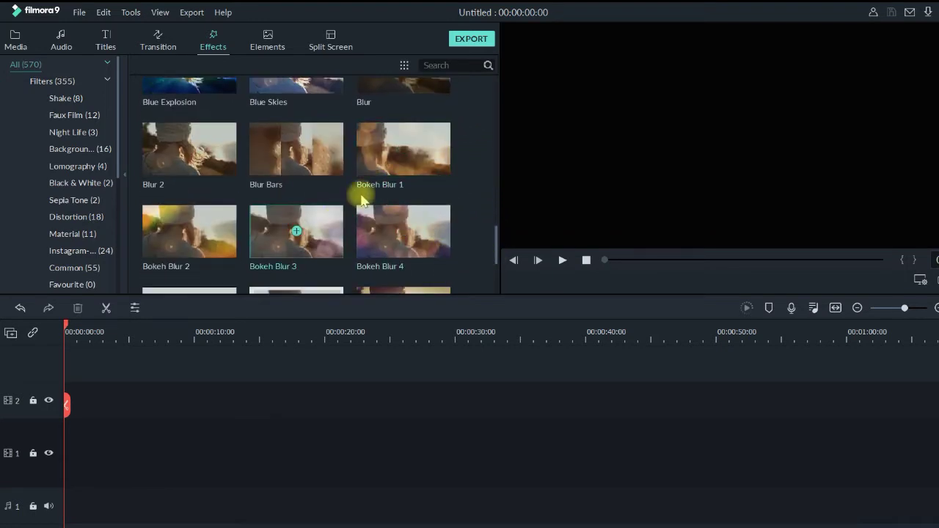
scroll(363, 252, down, 3)
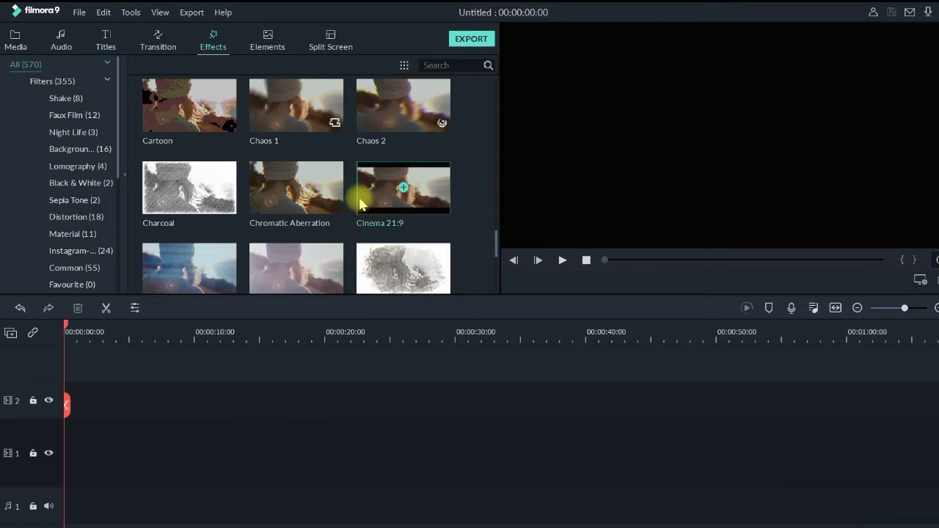
scroll(308, 213, up, 3)
scroll(293, 184, up, 5)
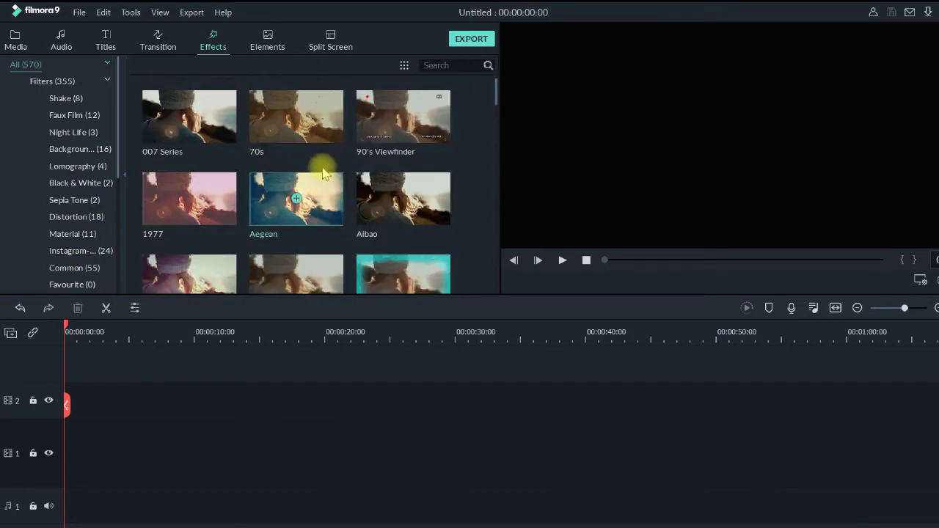
scroll(297, 184, down, 4)
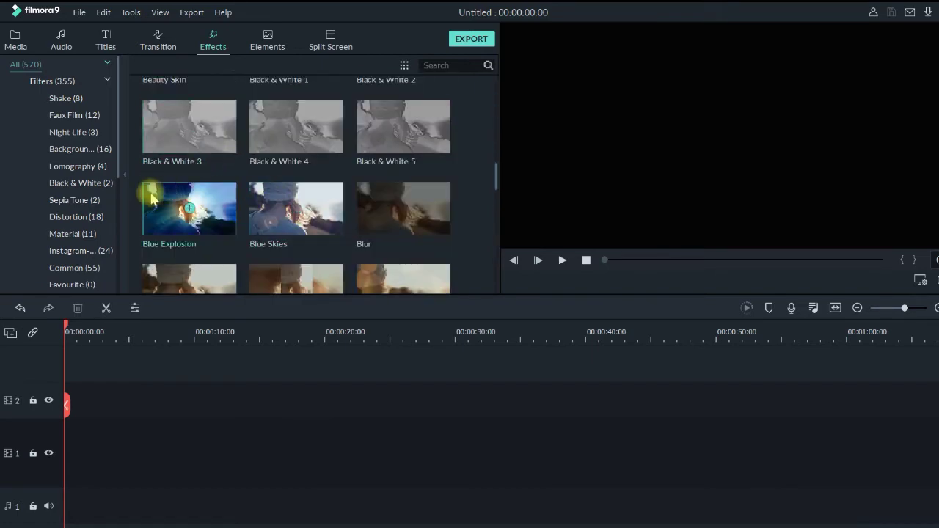
Browse the full elements library down to the white tutorial arrows and return to its first entries
click(268, 38)
scroll(465, 235, down, 10)
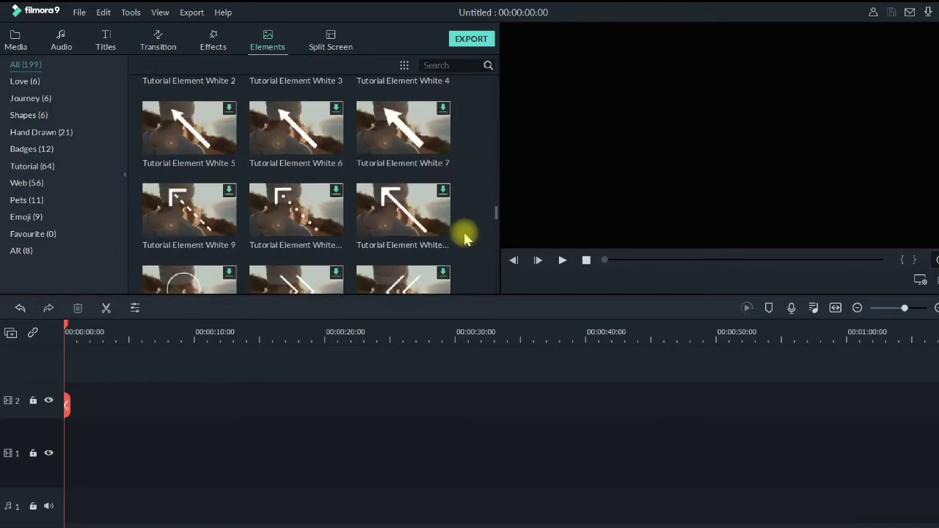
scroll(465, 235, up, 10)
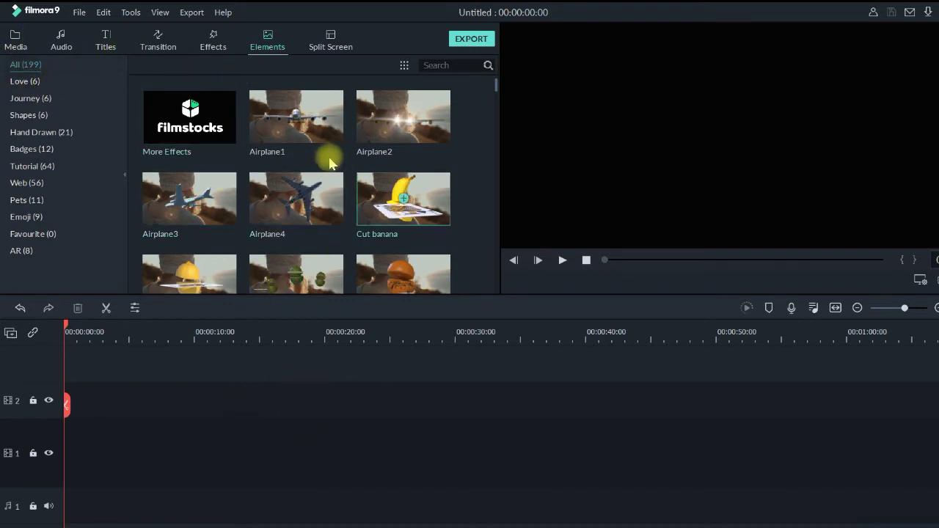
Browse the available split screen layouts, from the two-part designs to those with several sections
click(328, 45)
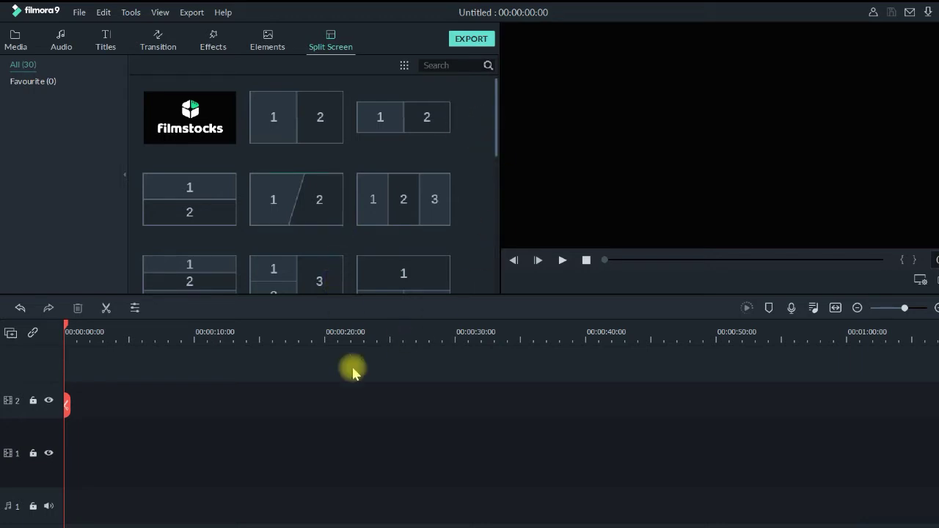
scroll(440, 234, down, 3)
scroll(440, 233, down, 3)
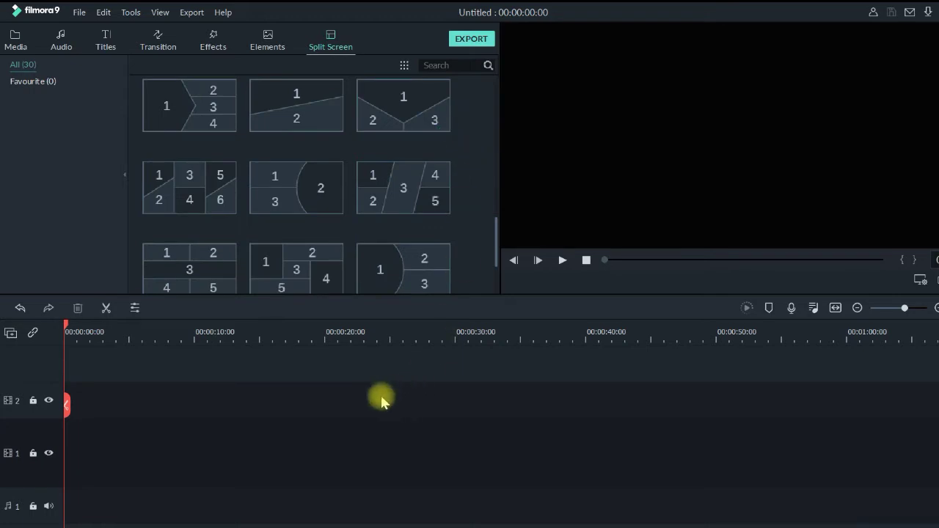
scroll(408, 203, up, 5)
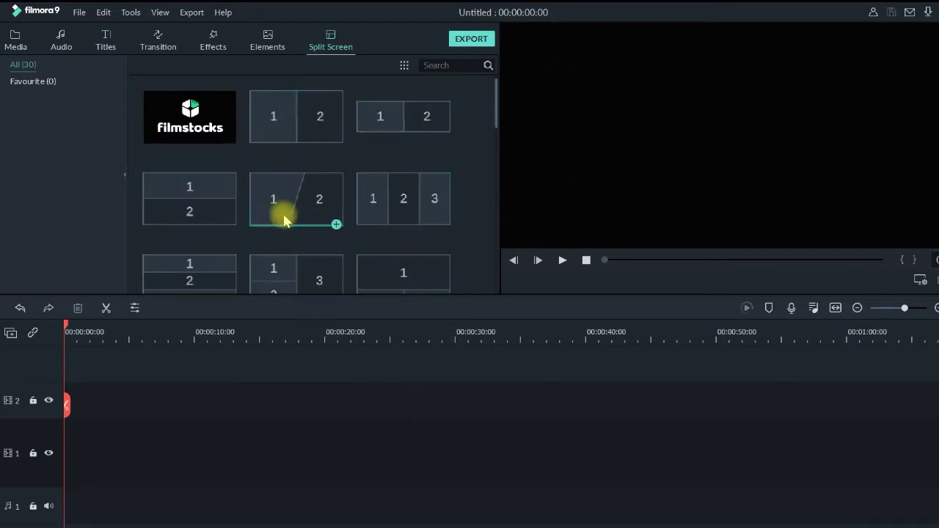
scroll(331, 213, down, 3)
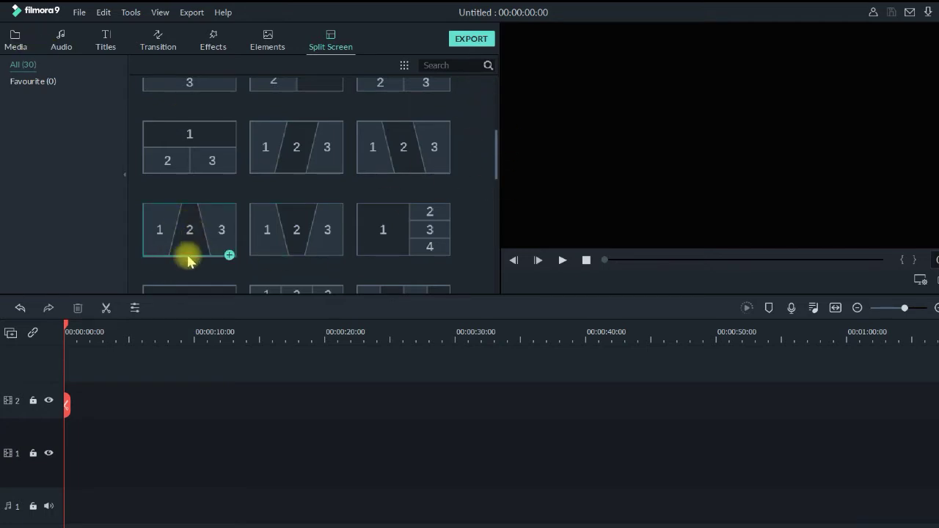
Return to the media library and review the project file commands, including the new project aspect ratios and the recent projects
click(16, 46)
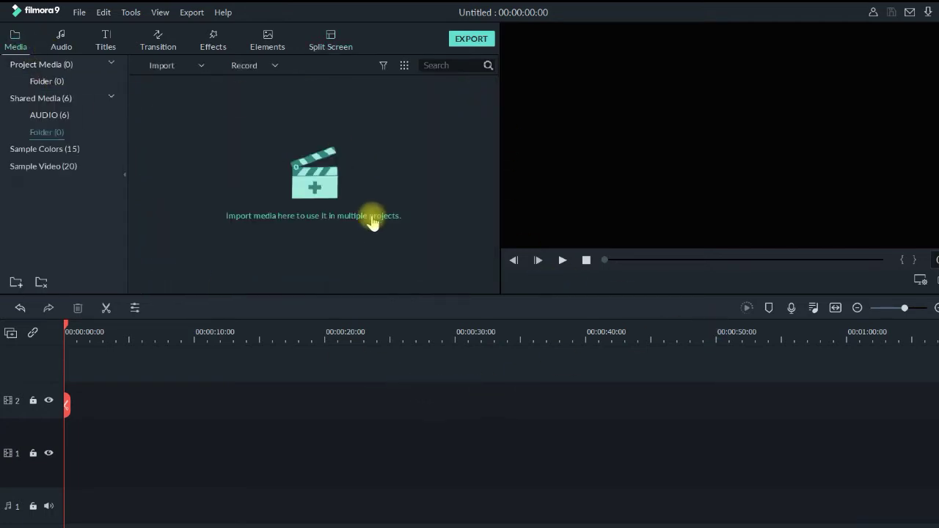
click(80, 13)
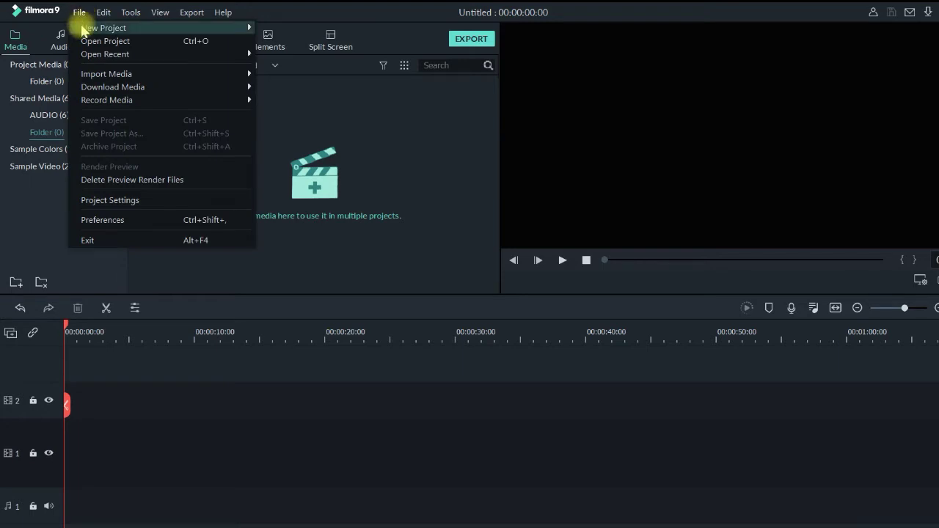
mouse_move(96, 32)
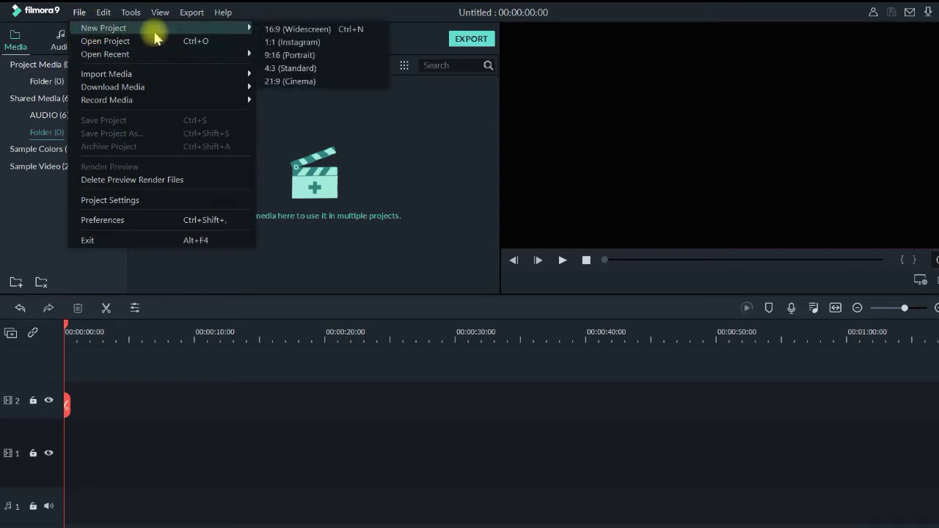
click(104, 12)
mouse_move(80, 17)
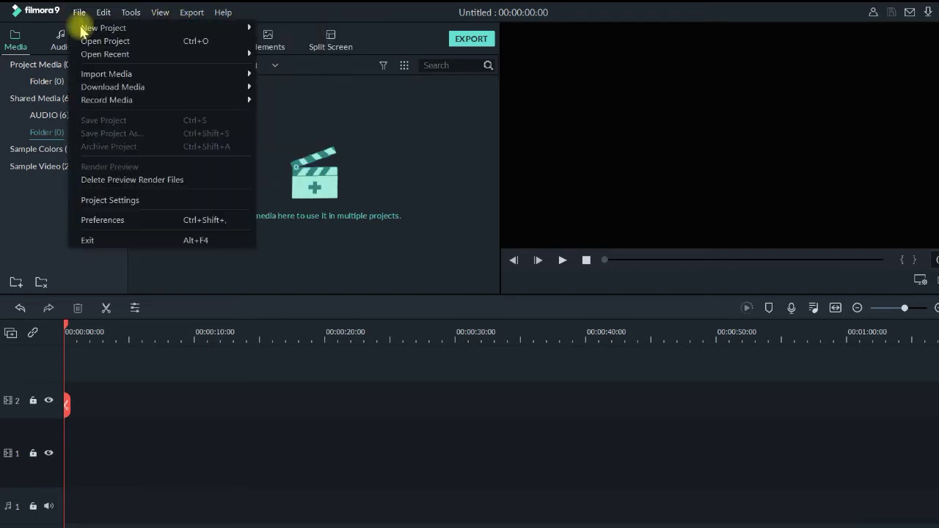
mouse_move(110, 30)
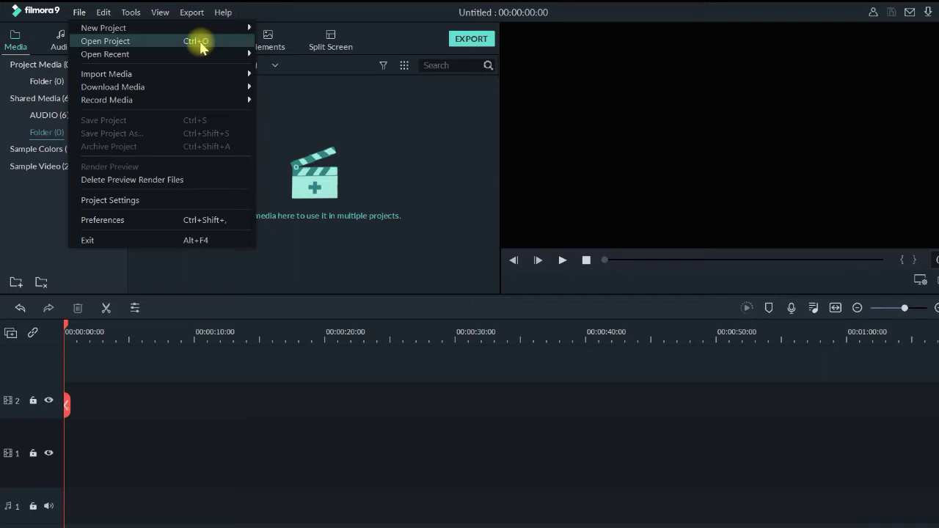
mouse_move(230, 53)
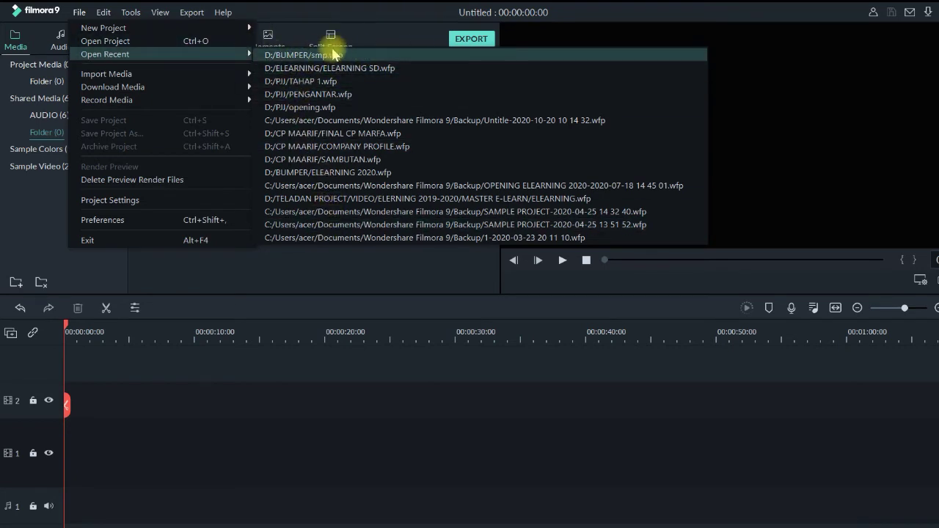
mouse_move(184, 82)
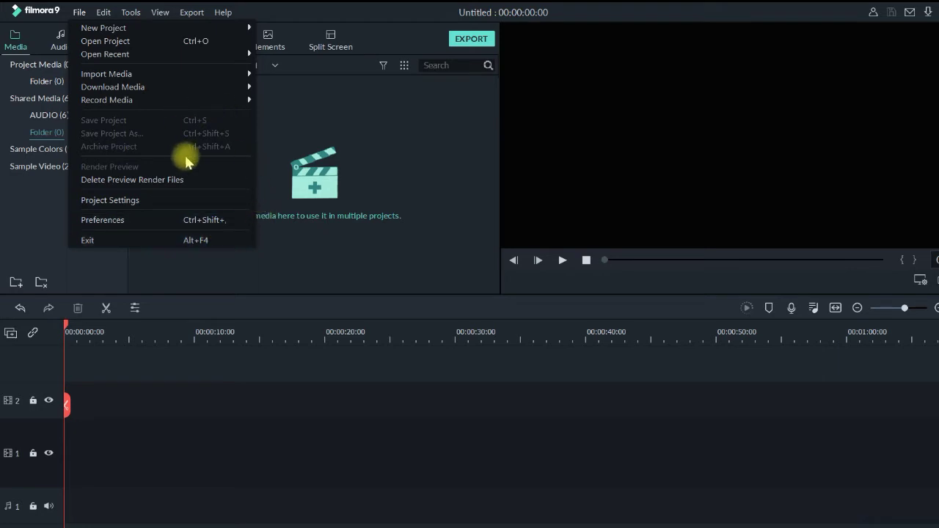
Look over the tools for downloading all media and for viewing, sorting and grouping it
mouse_move(106, 20)
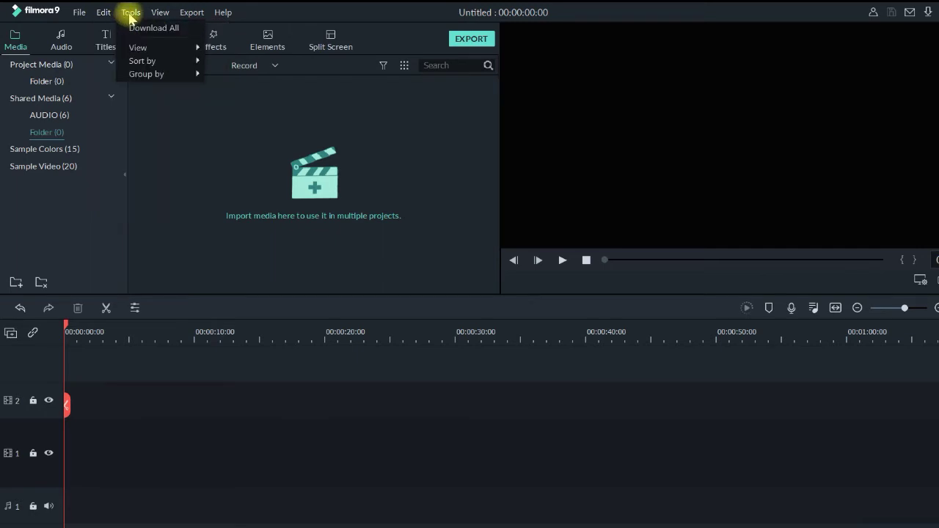
mouse_move(138, 16)
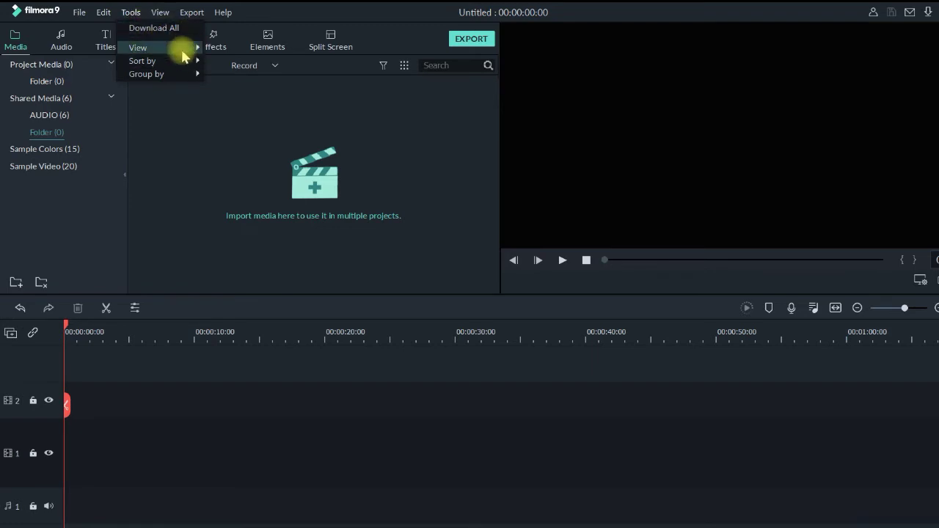
mouse_move(184, 57)
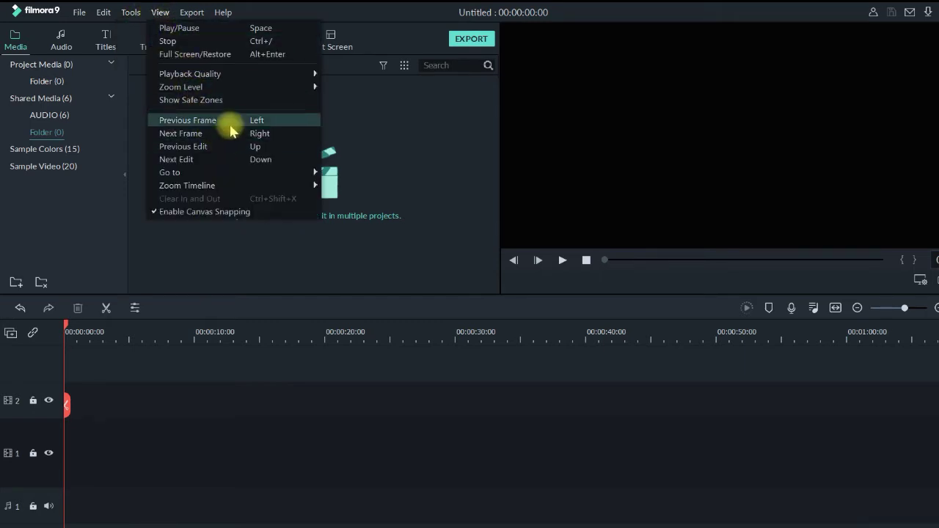
Zoom in on the timeline by one level and look over the playback and view commands again
mouse_move(235, 189)
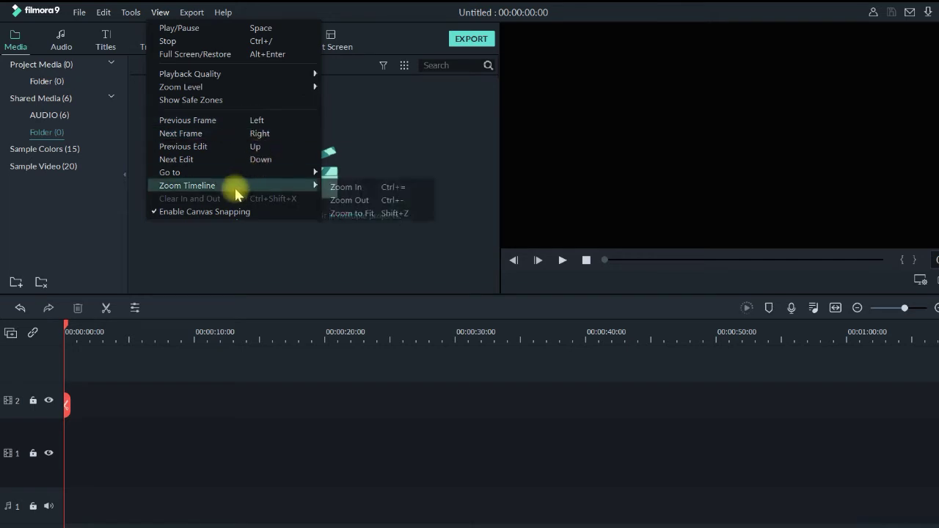
click(367, 190)
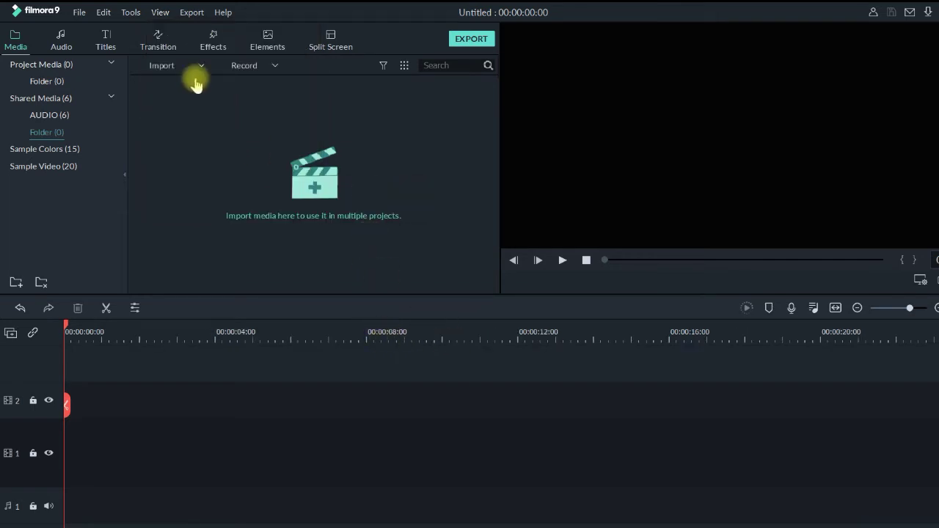
click(168, 17)
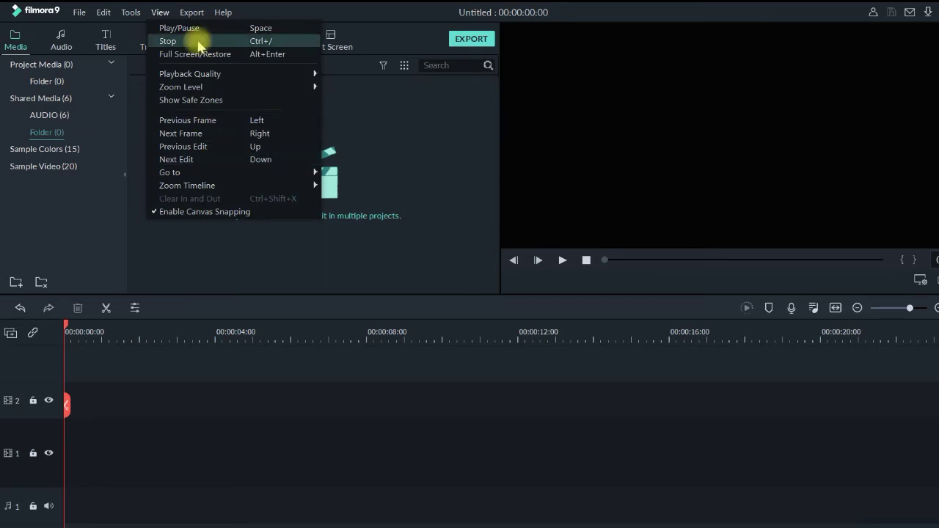
click(391, 353)
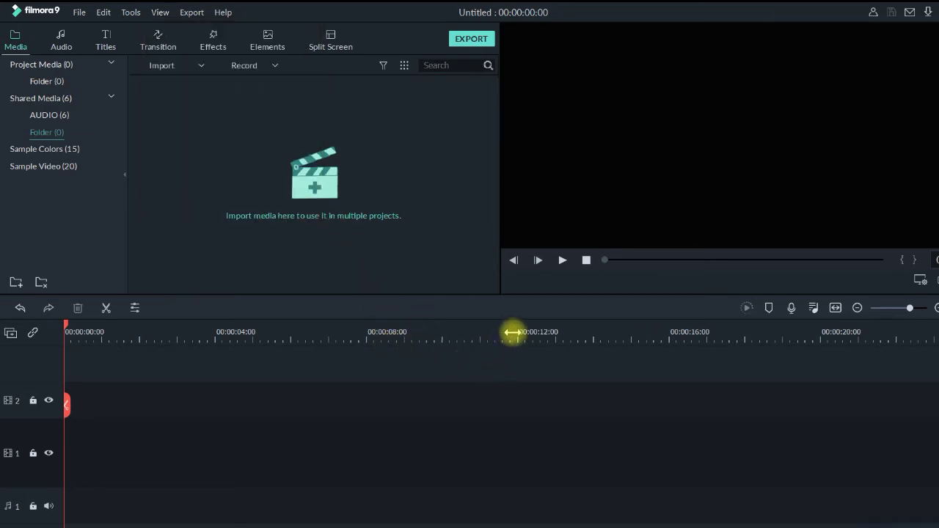
Look over the commands for creating, uploading and burning the video, as well as the help and support commands
drag(513, 332, 541, 339)
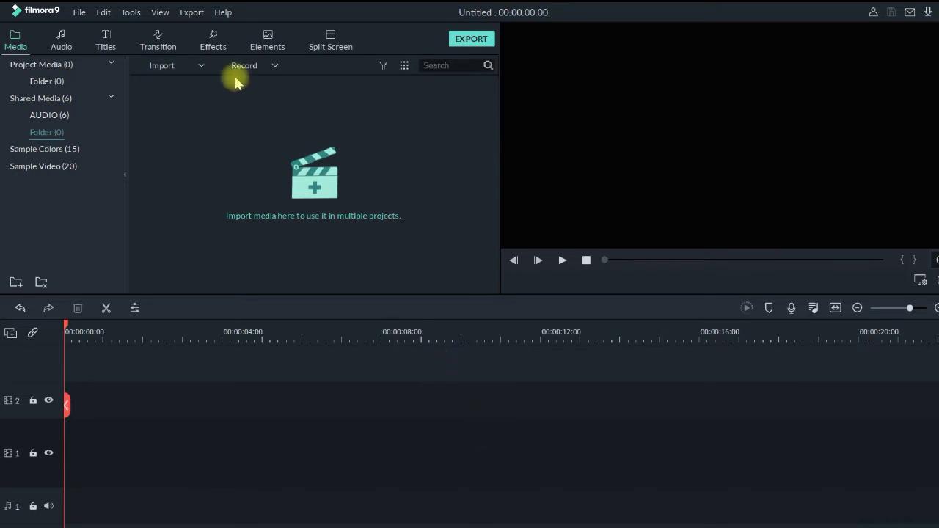
click(194, 13)
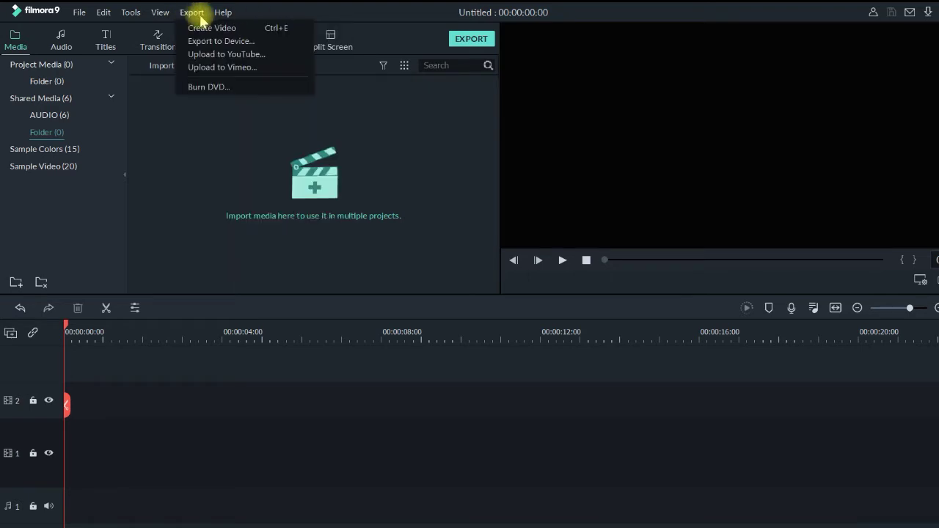
click(191, 12)
click(191, 13)
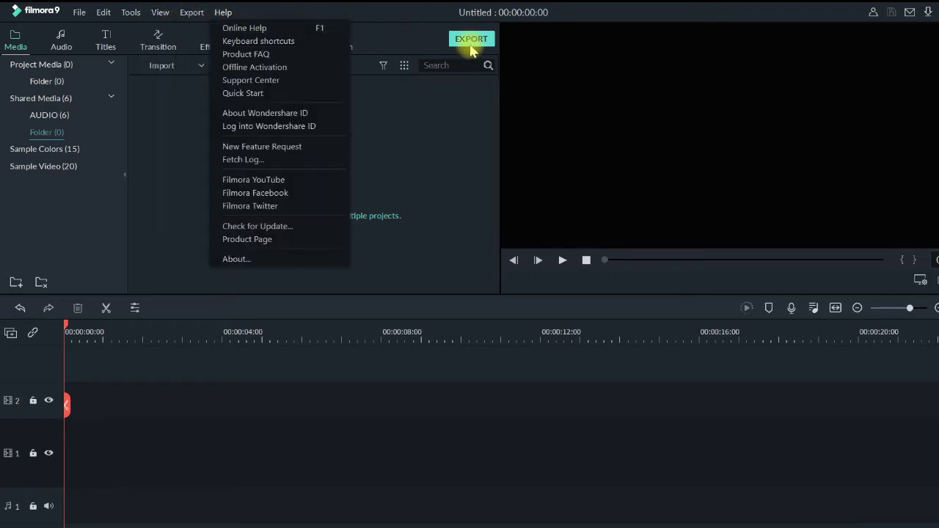
click(461, 81)
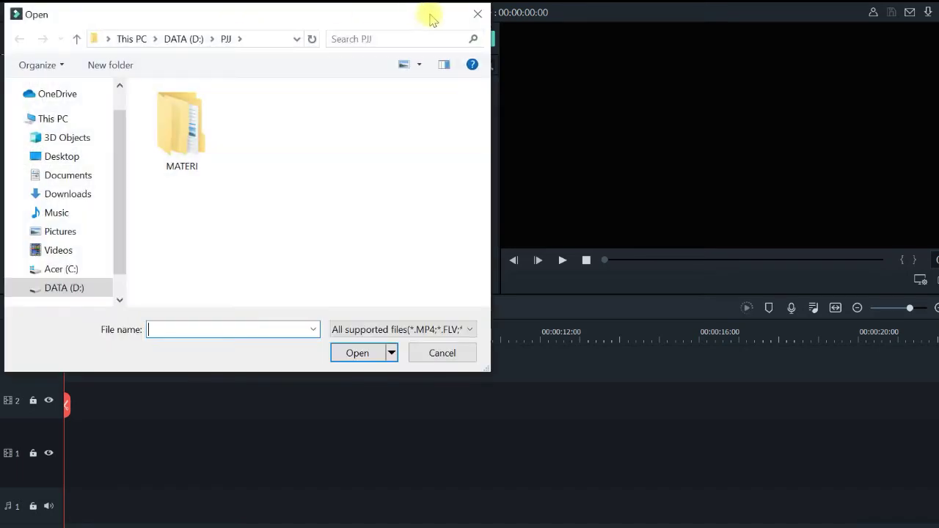
click(481, 19)
click(193, 12)
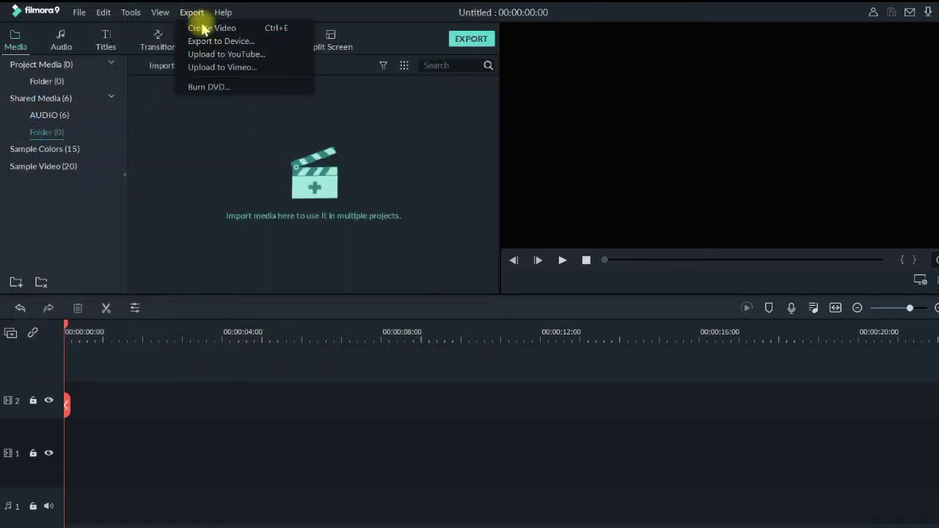
click(448, 77)
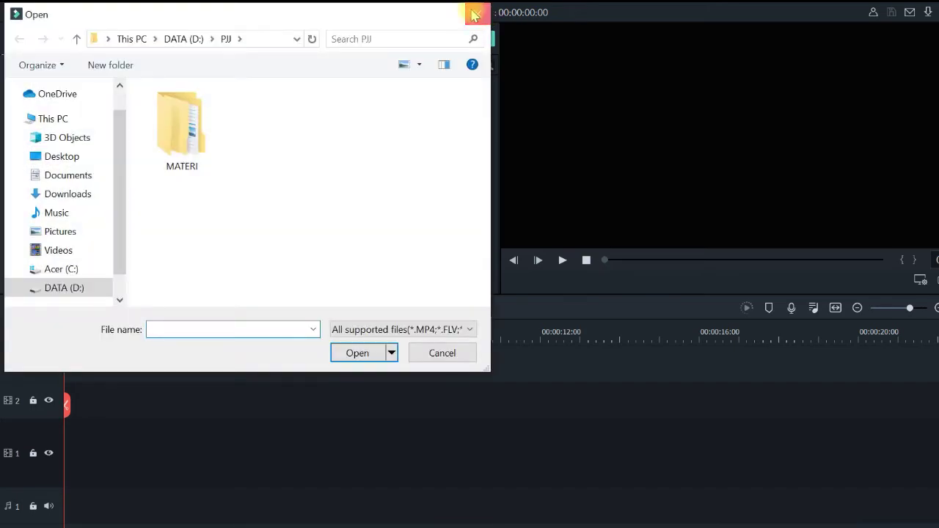
click(477, 13)
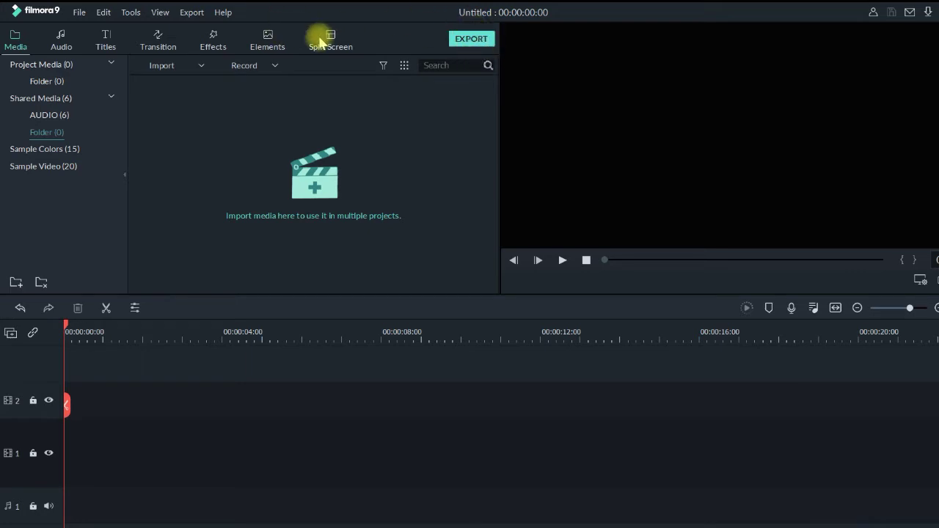
click(224, 13)
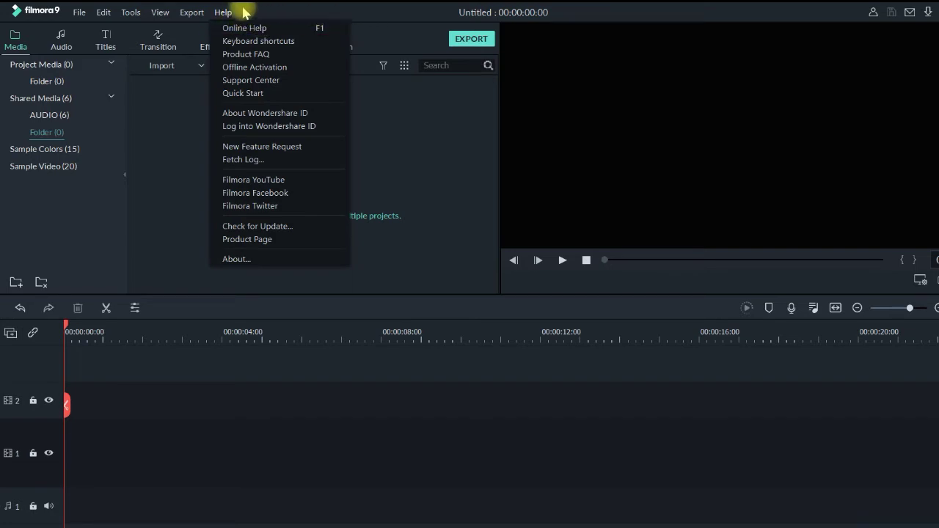
click(372, 11)
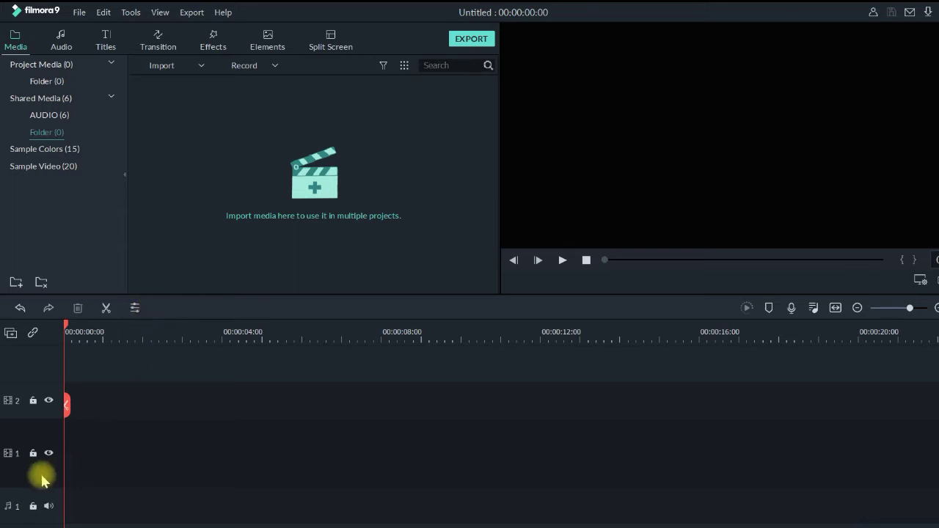
Add a second audio track below audio track 1 in the timeline
scroll(45, 429, down, 1)
scroll(46, 429, up, 1)
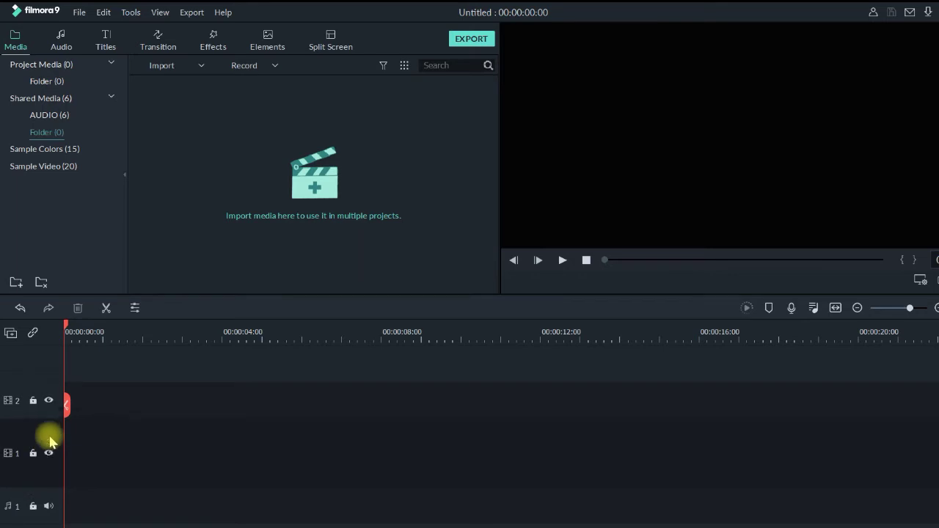
scroll(48, 429, down, 1)
scroll(46, 419, up, 1)
scroll(32, 467, down, 1)
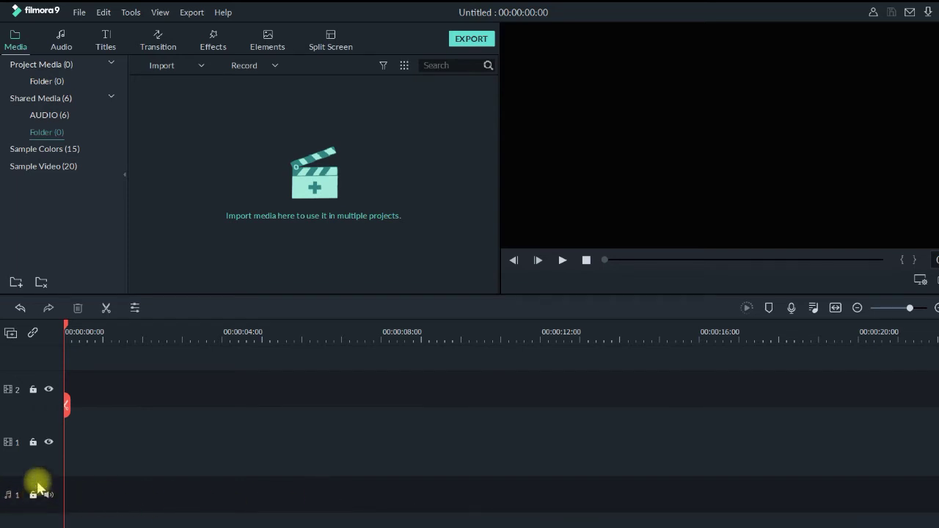
right_click(31, 522)
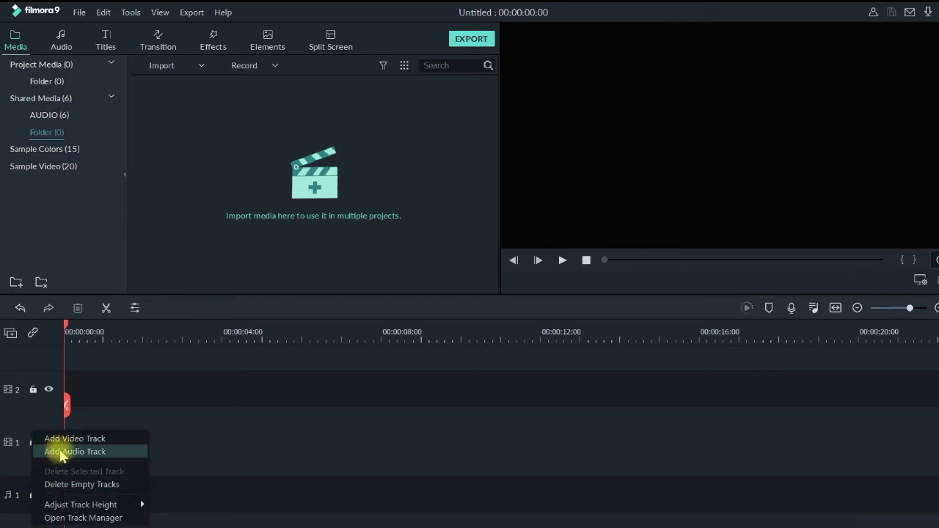
right_click(8, 522)
right_click(10, 523)
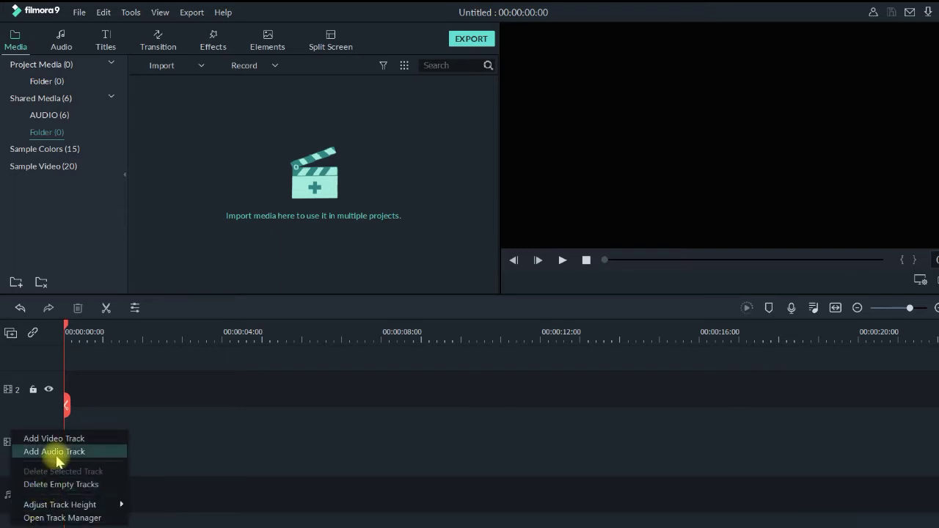
click(57, 461)
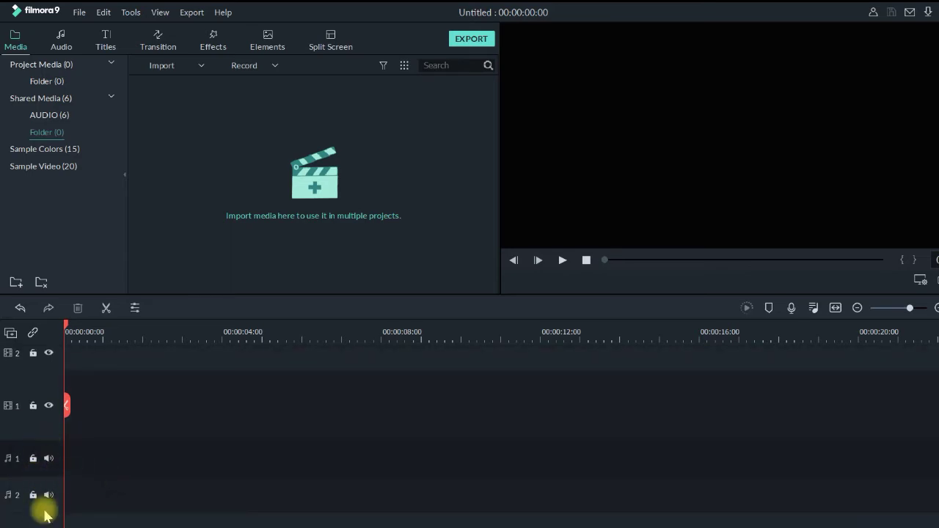
Add a third video track above video track 2
scroll(40, 488, up, 1)
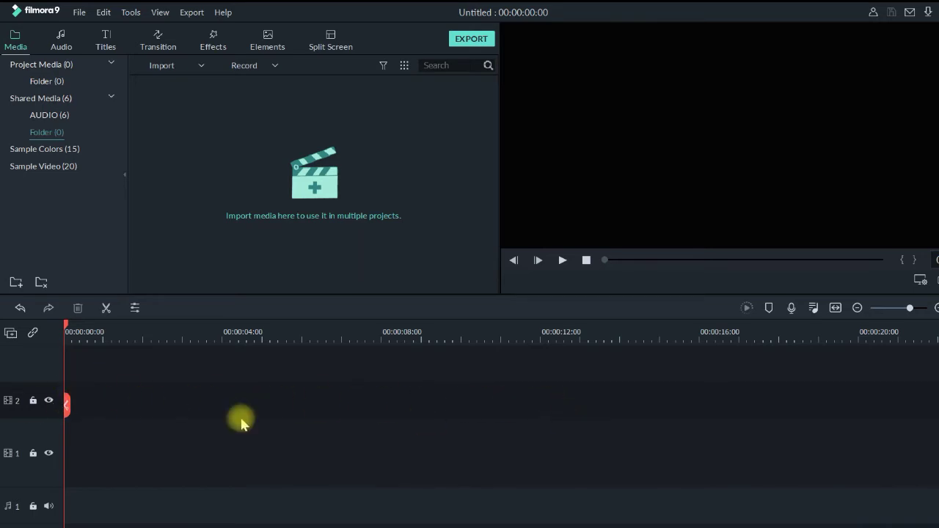
right_click(39, 368)
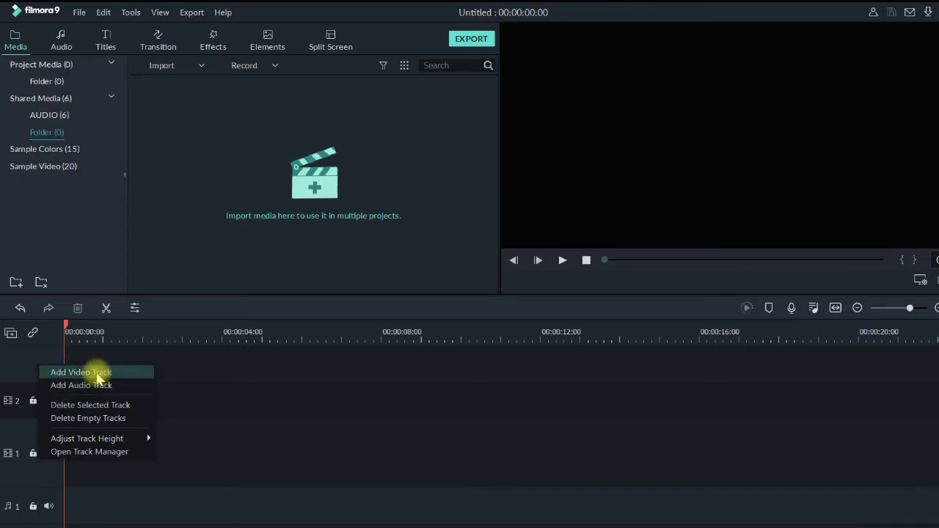
click(98, 372)
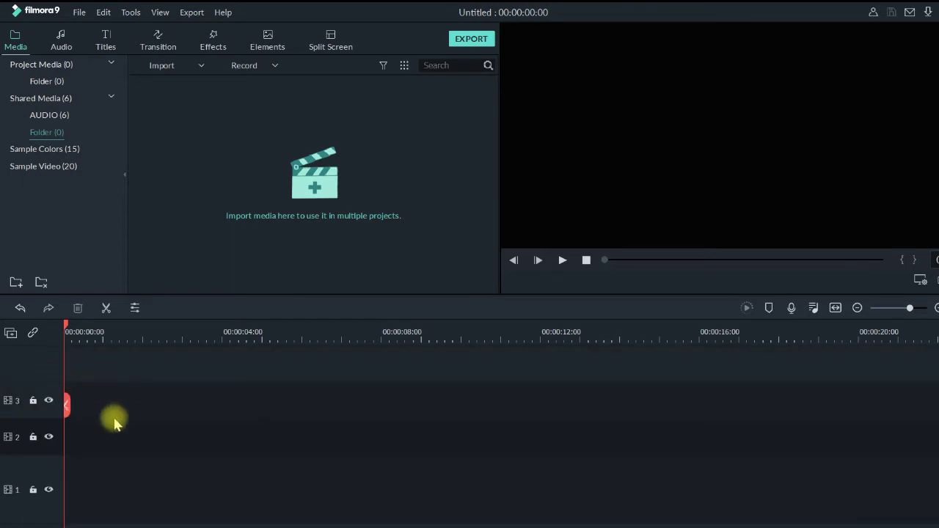
Look over the commands for deleting tracks, opening the track manager and setting the track height to Small, Normal or Big
right_click(35, 364)
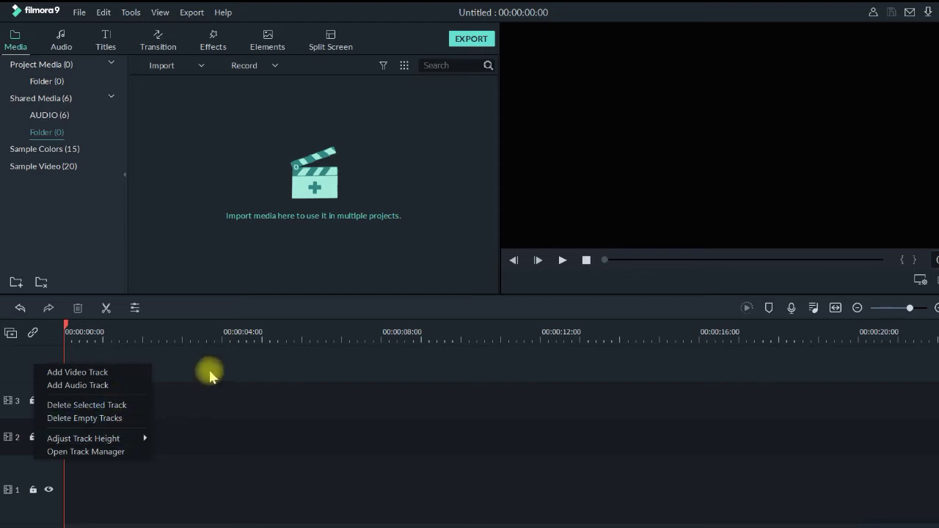
mouse_move(122, 440)
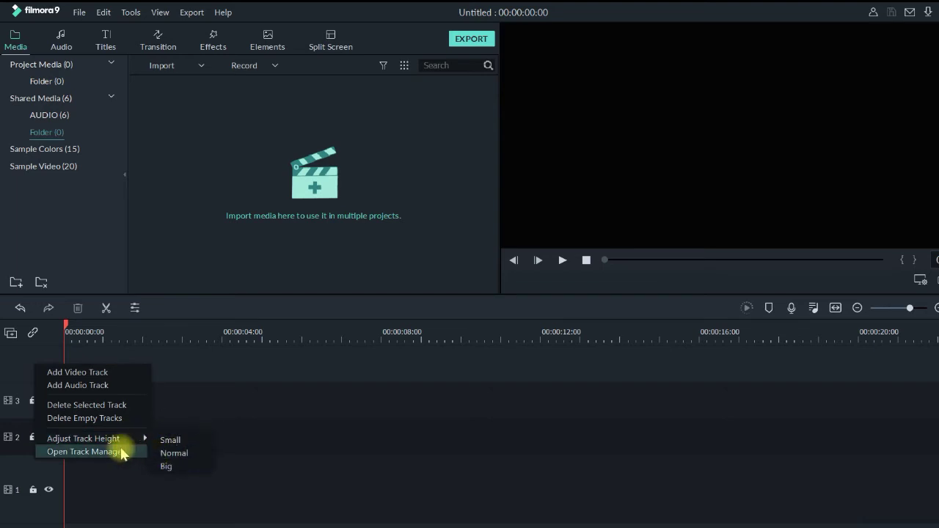
click(329, 380)
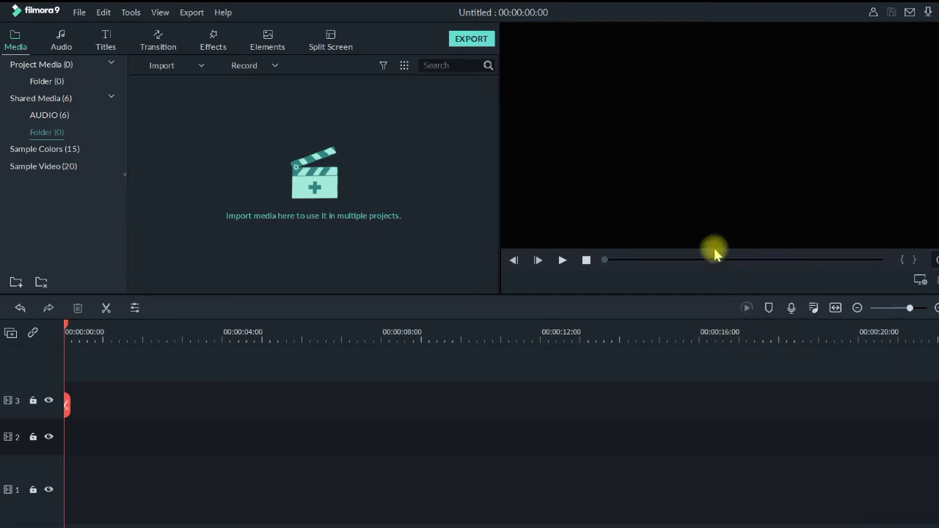
Place two markers on the timeline ruler, at about 10.5 and 15 seconds, with the playhead on the earlier one
click(768, 307)
click(573, 337)
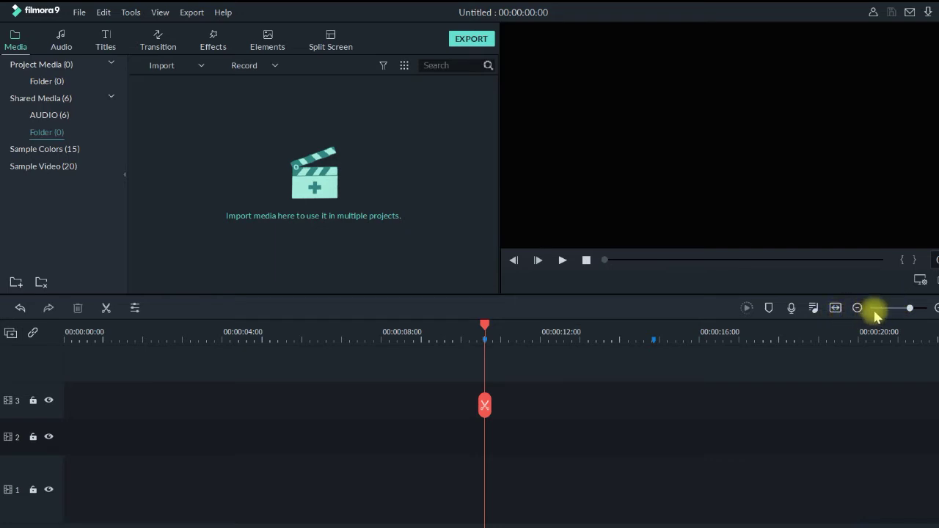
mouse_move(910, 309)
mouse_down()
mouse_move(887, 310)
mouse_move(913, 314)
mouse_up()
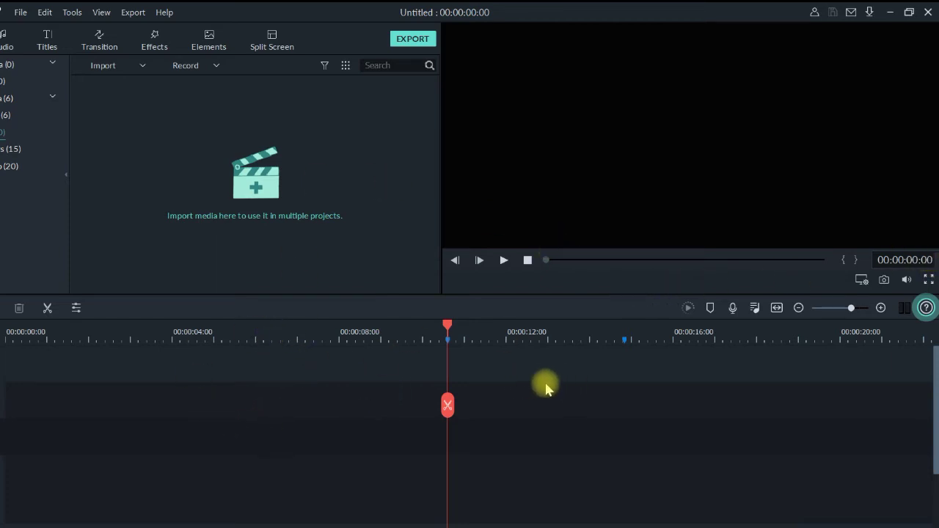
Try out the preview's timecode, snapshot and full screen controls, return to the normal view and look over the timeline tracks
click(918, 260)
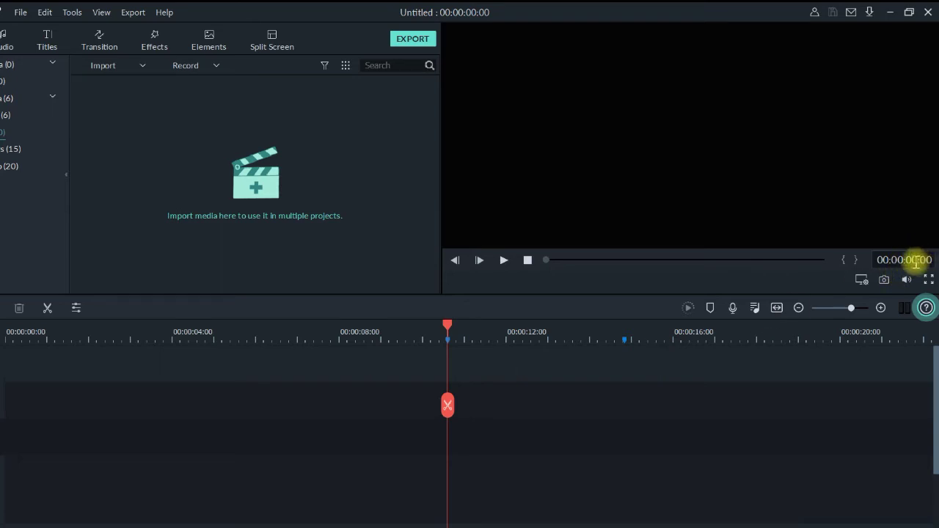
click(913, 259)
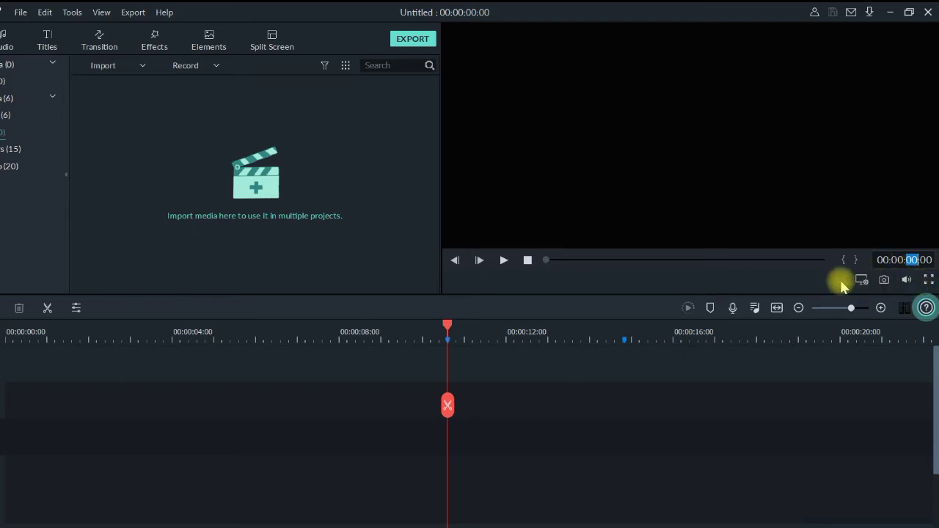
click(884, 282)
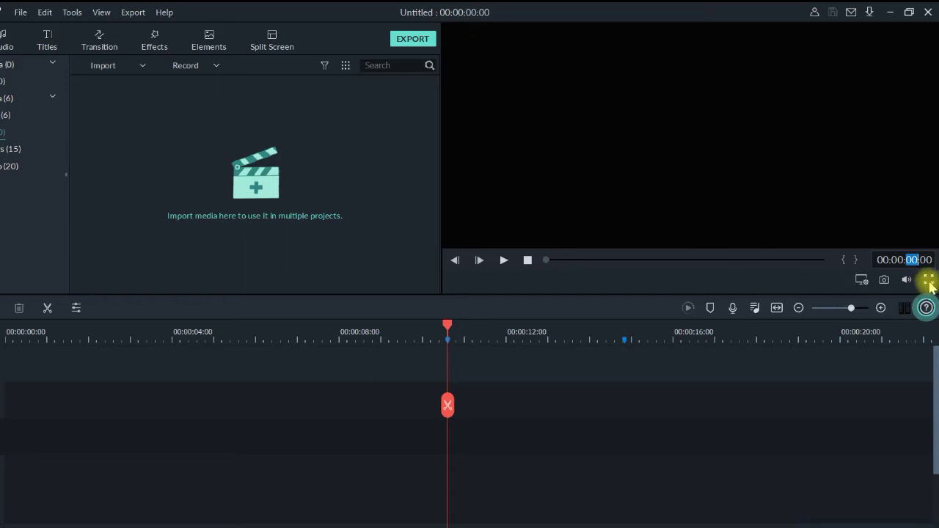
click(929, 282)
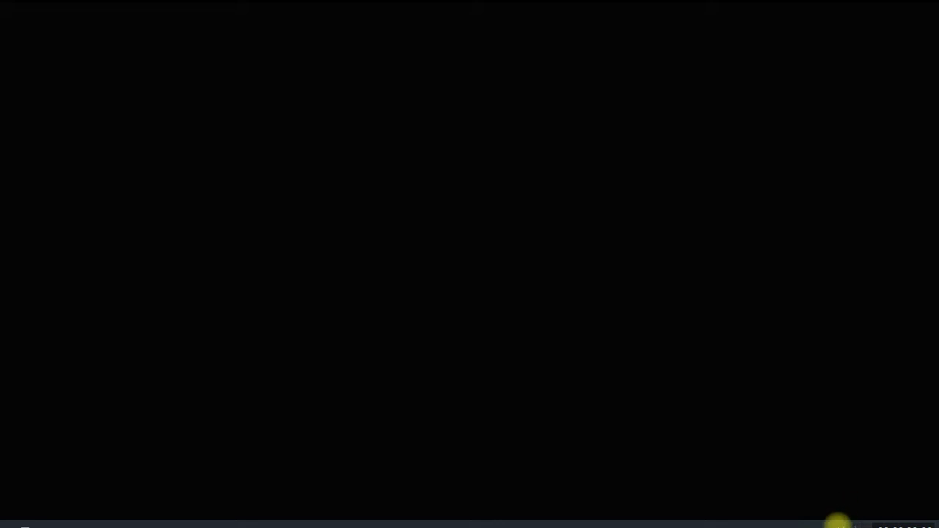
click(914, 526)
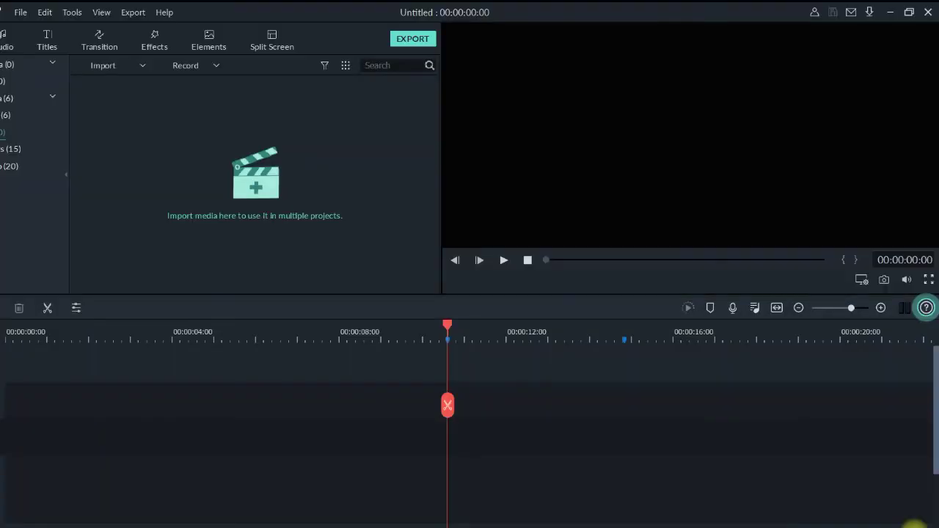
scroll(702, 409, down, 2)
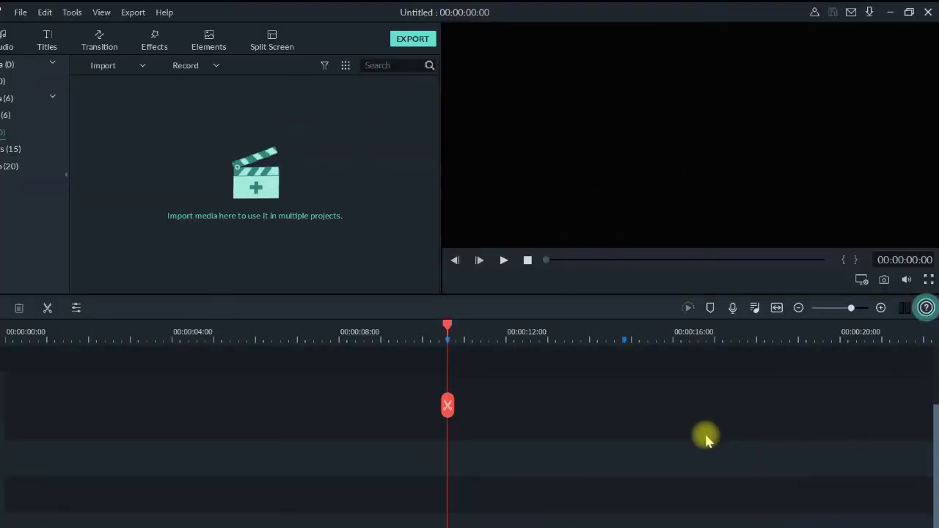
scroll(543, 422, up, 2)
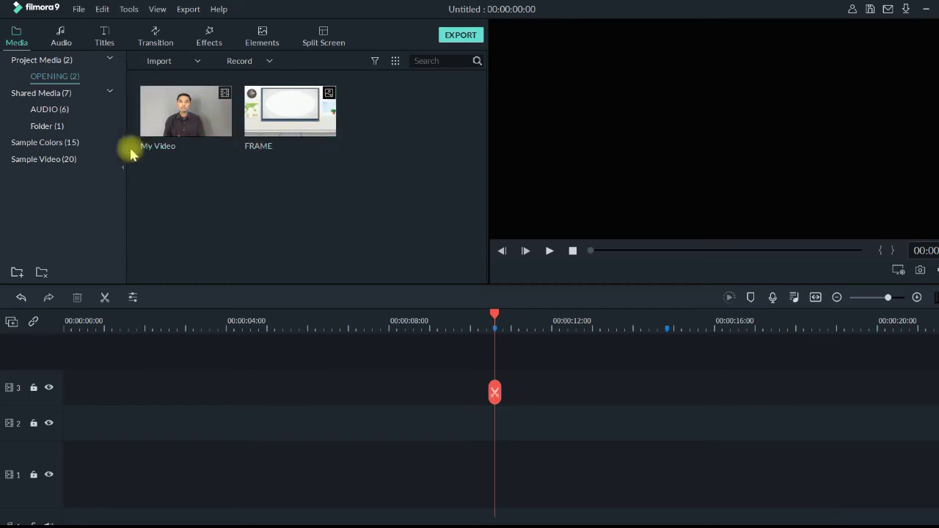
Show the OPENING folder of the project media and look over its FRAME image and My Video clip
click(86, 108)
click(59, 78)
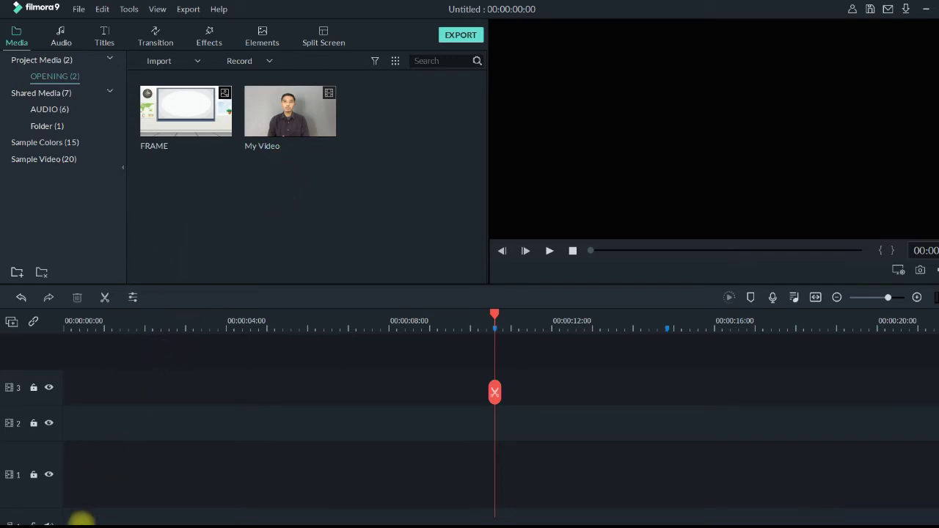
mouse_move(76, 524)
mouse_move(301, 105)
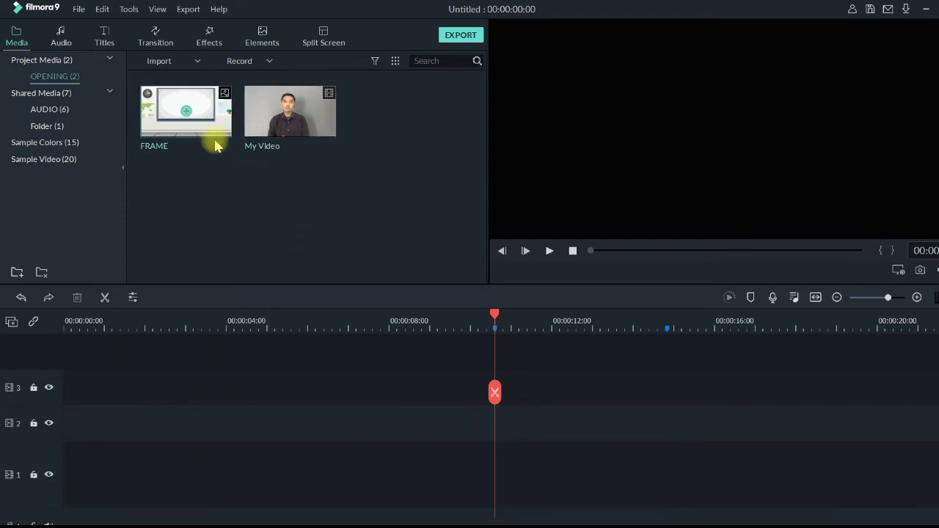
click(57, 78)
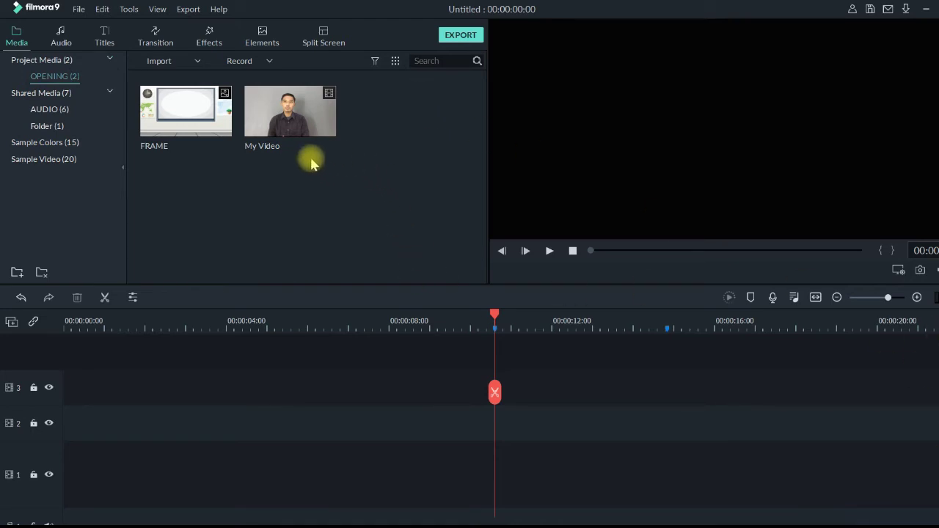
click(153, 143)
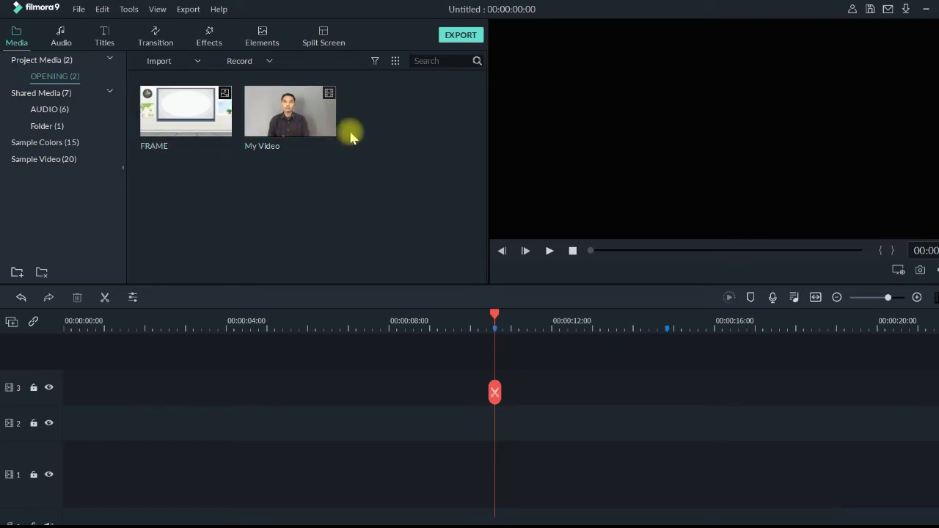
click(328, 129)
click(227, 130)
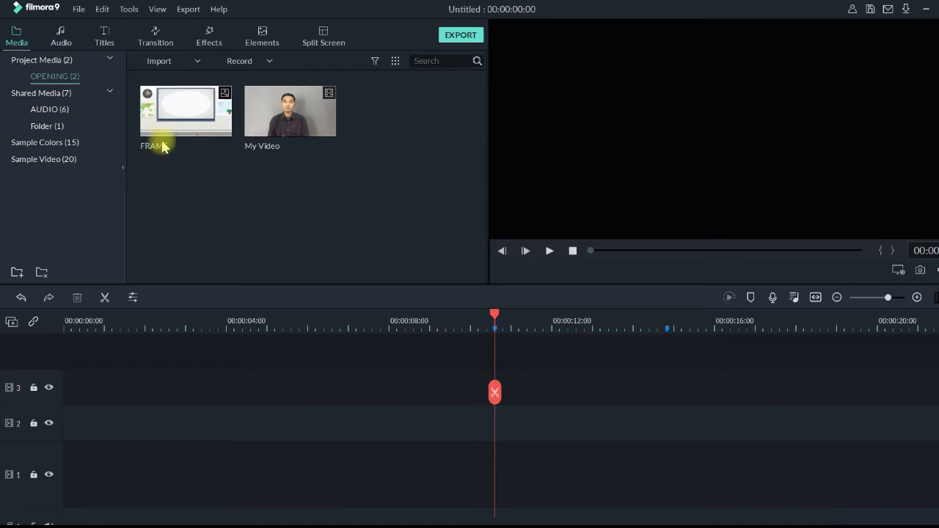
click(141, 203)
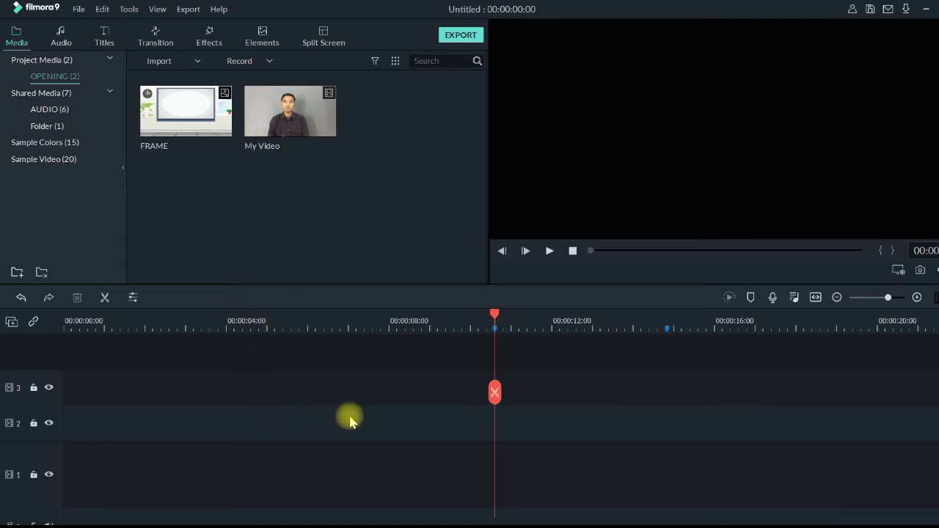
Place the FRAME image at the start of video track 1 and preview it at about 1 second
scroll(345, 422, down, 1)
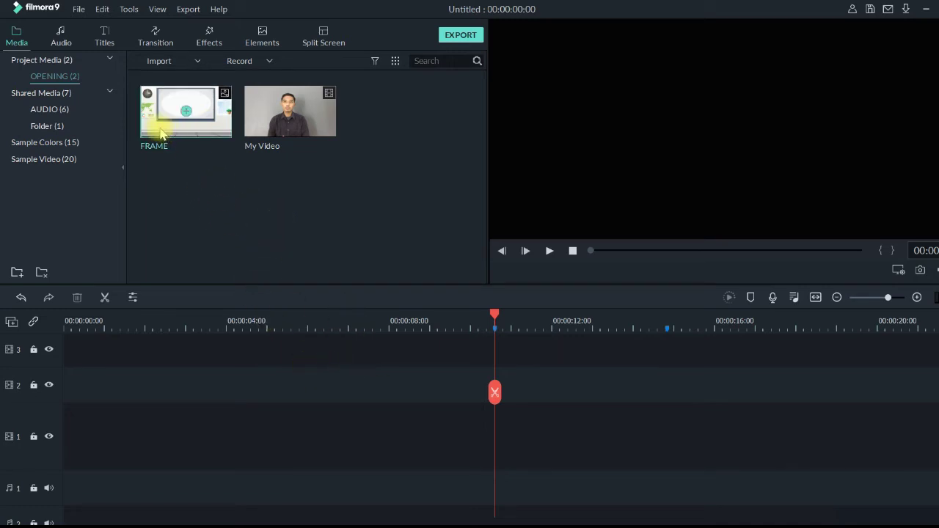
drag(162, 132, 152, 159)
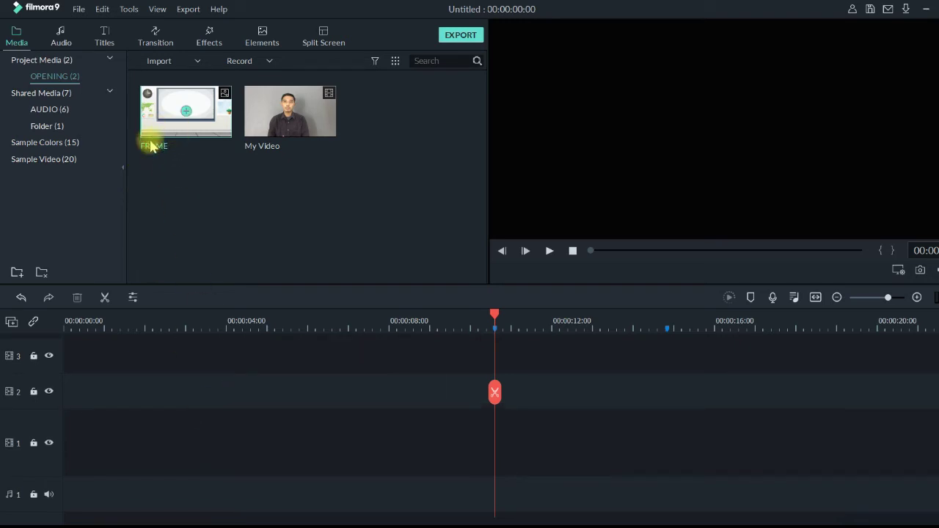
drag(151, 145, 27, 445)
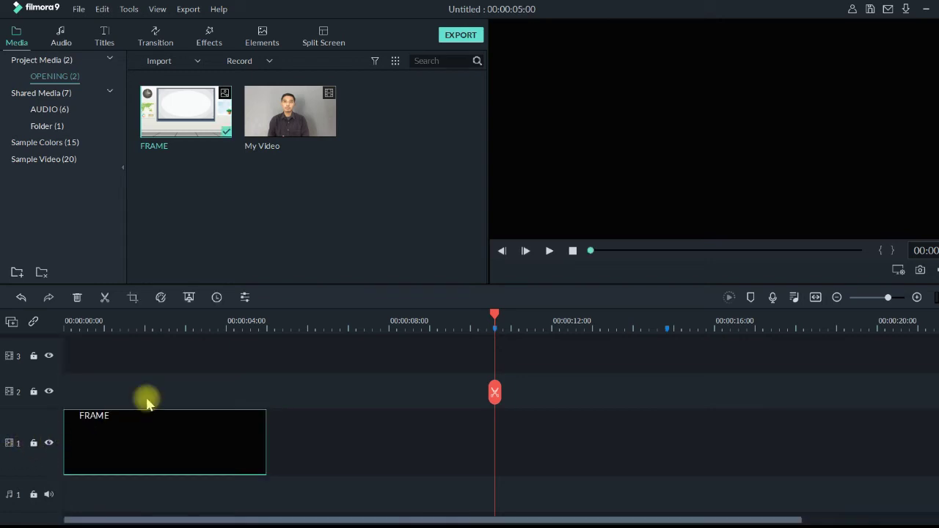
click(112, 323)
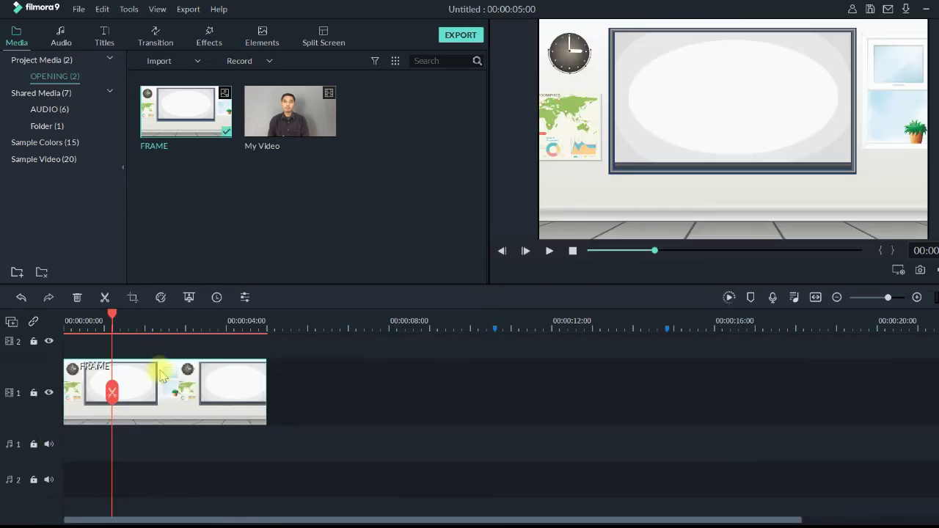
scroll(161, 401, down, 1)
scroll(254, 425, down, 1)
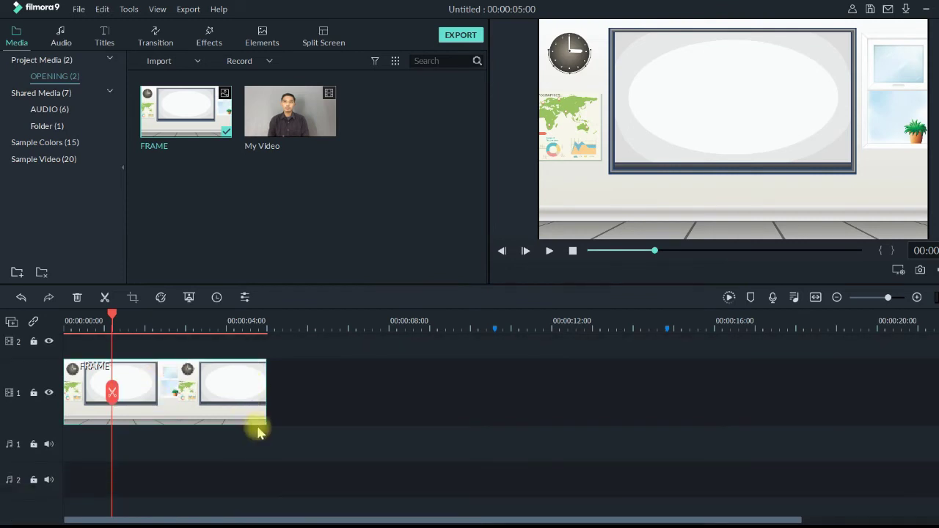
scroll(42, 436, up, 2)
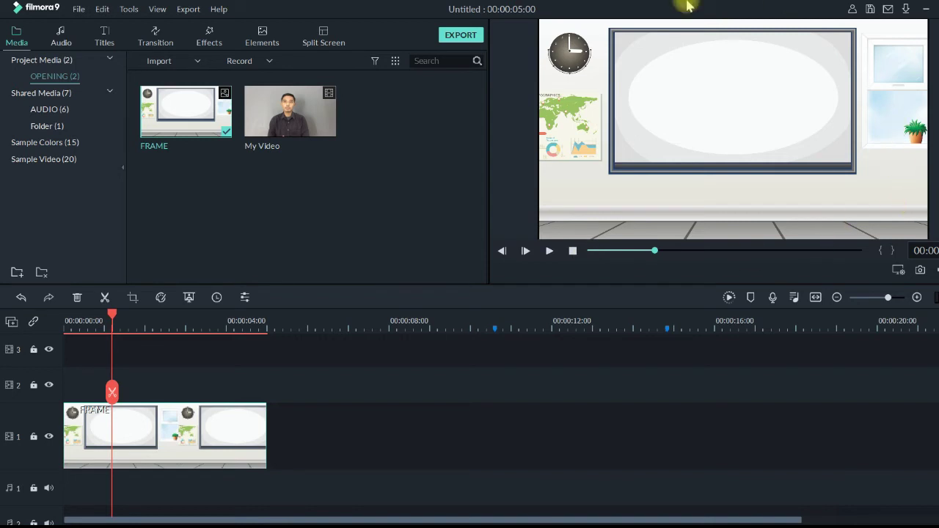
Try out the Transform scale of the FRAME clip, enlarging it to about 124% and reducing it again
double_click(242, 440)
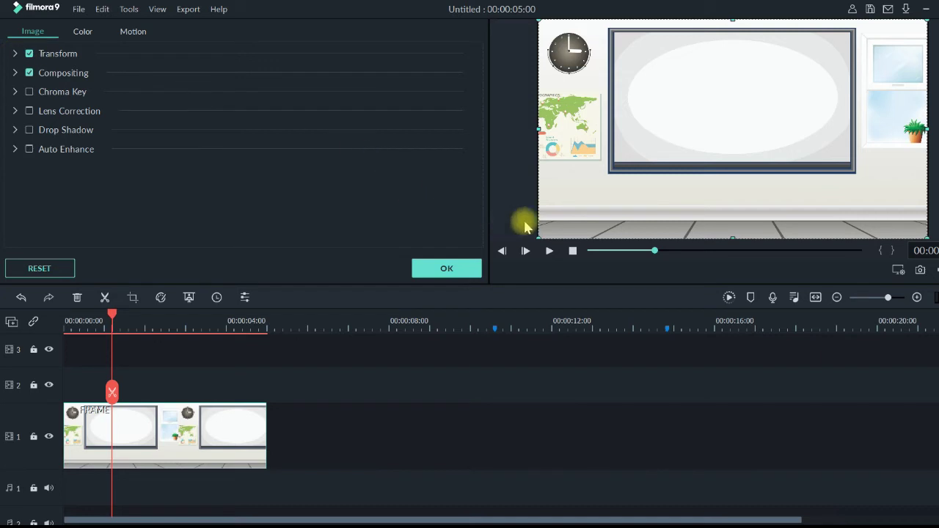
click(14, 54)
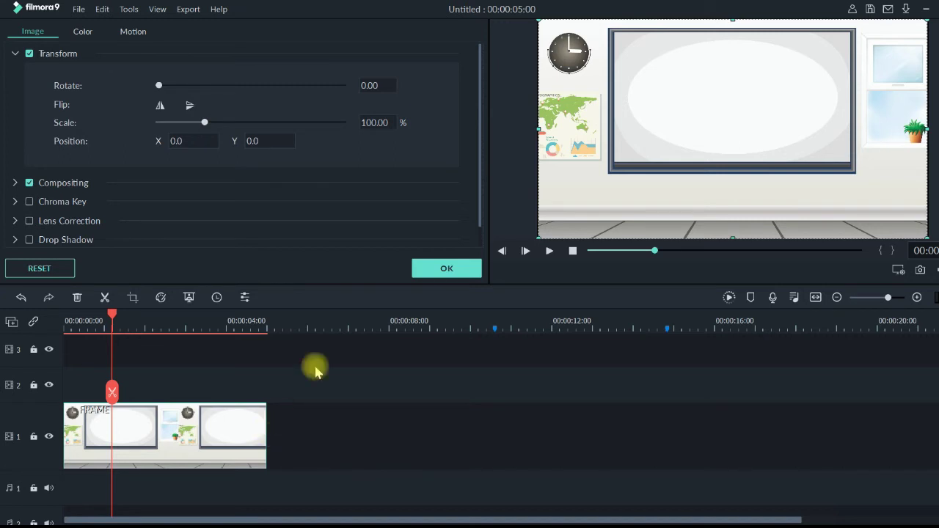
click(204, 121)
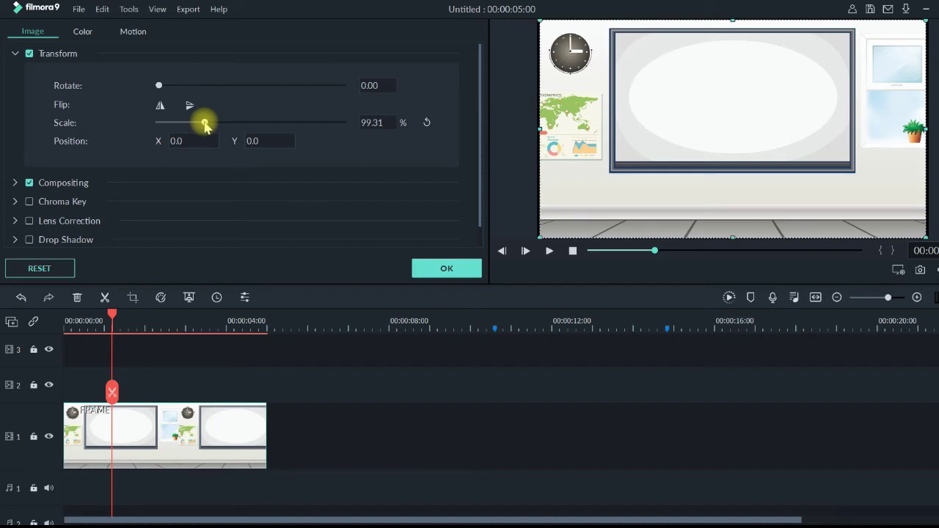
drag(204, 125, 216, 126)
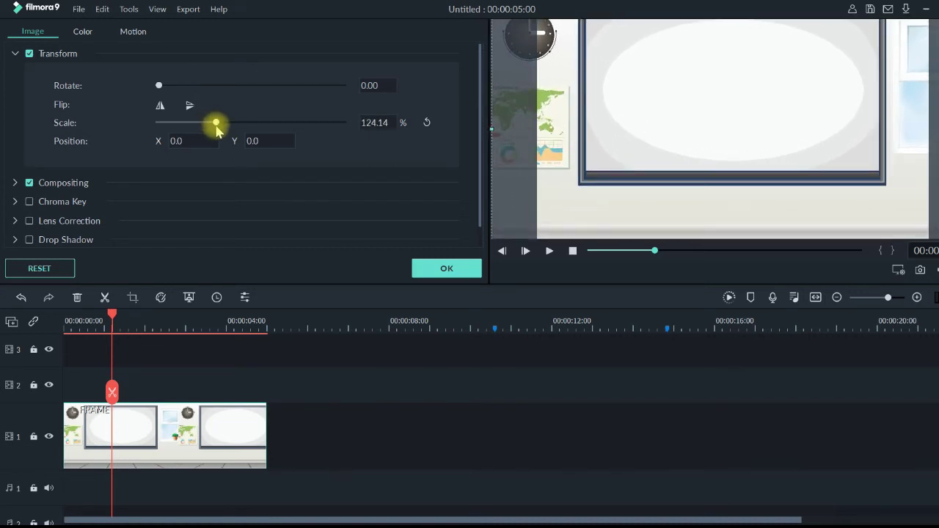
mouse_move(217, 126)
mouse_down()
mouse_move(187, 128)
mouse_move(199, 126)
mouse_up()
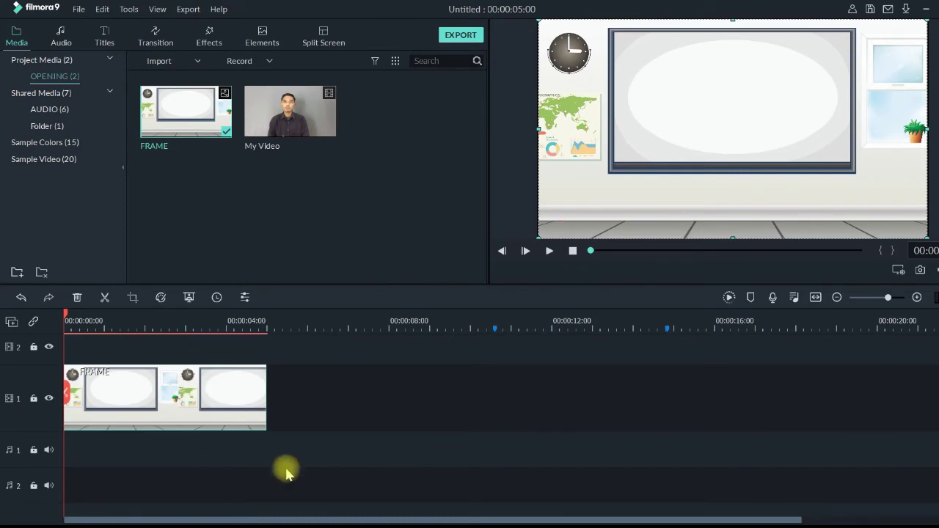
scroll(125, 395, up, 2)
scroll(125, 397, down, 2)
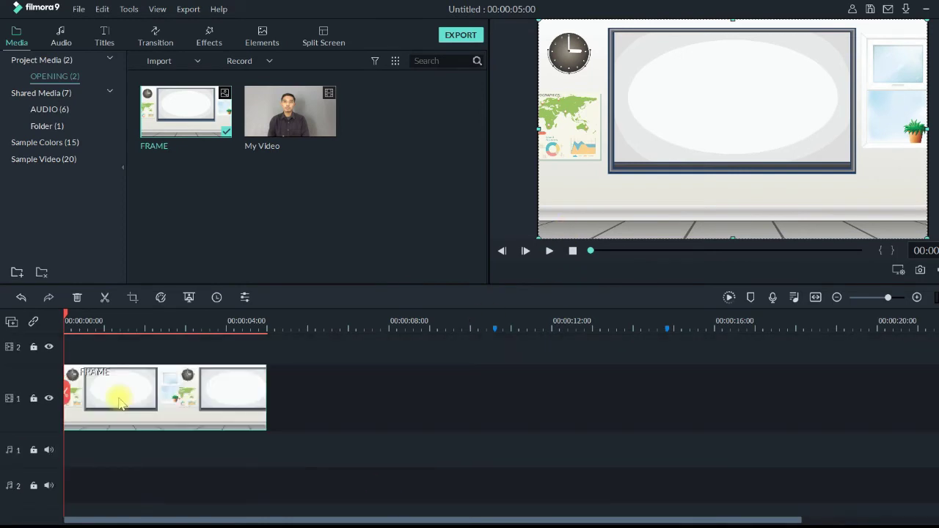
scroll(120, 400, up, 2)
scroll(122, 409, down, 2)
scroll(132, 415, up, 1)
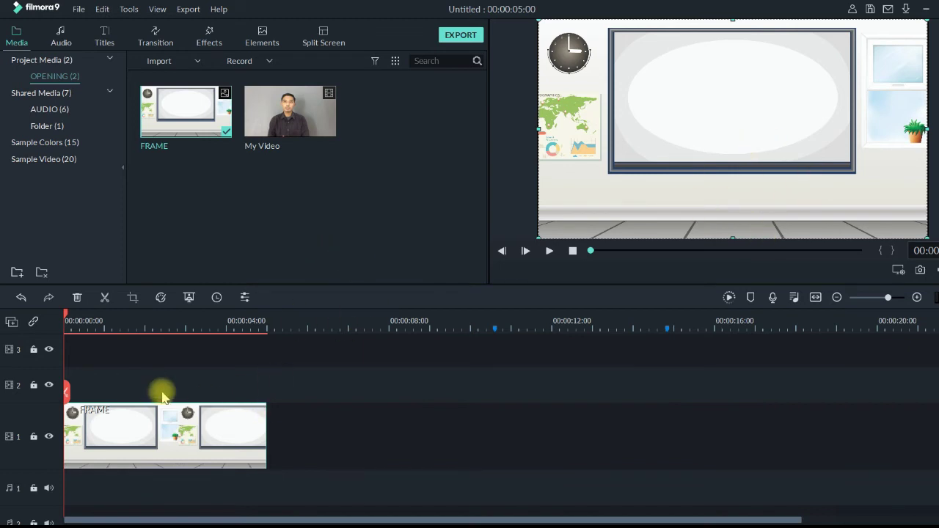
scroll(338, 373, down, 1)
scroll(322, 367, up, 1)
scroll(293, 360, down, 1)
scroll(249, 353, up, 2)
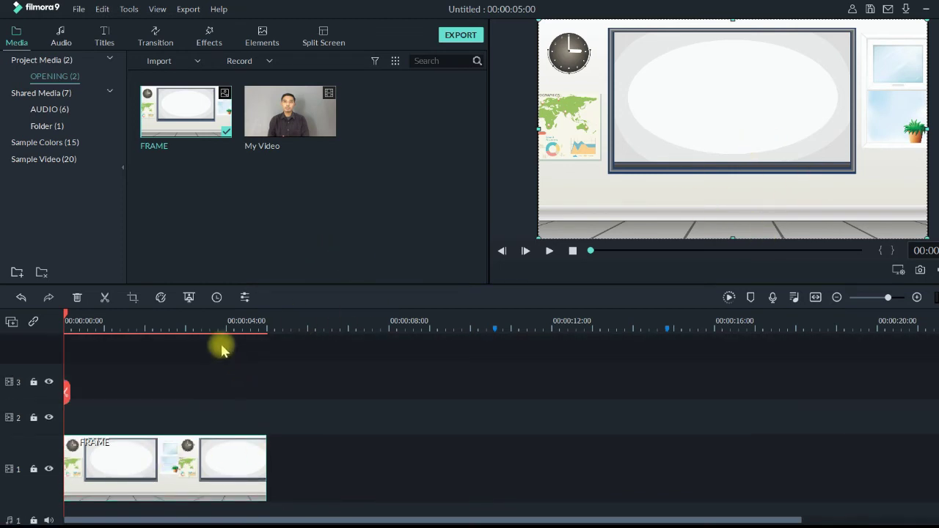
scroll(189, 369, down, 2)
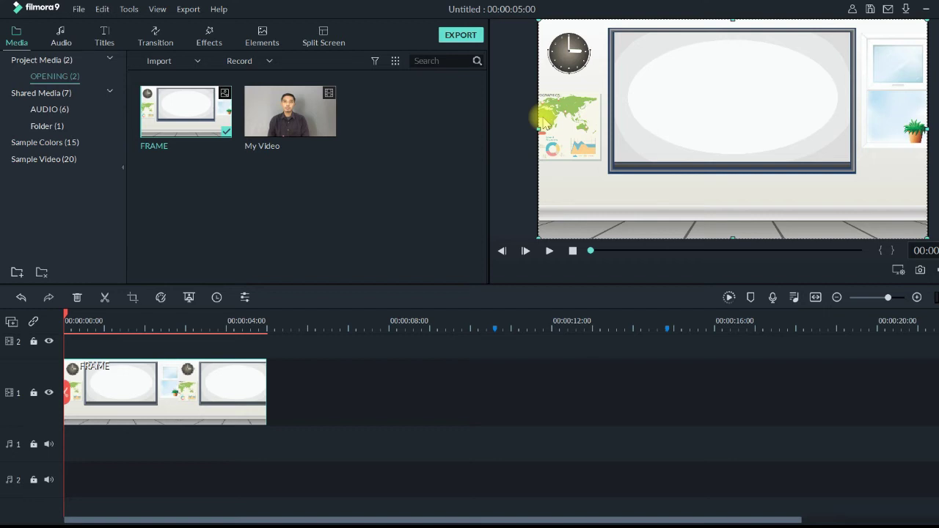
drag(218, 375, 168, 375)
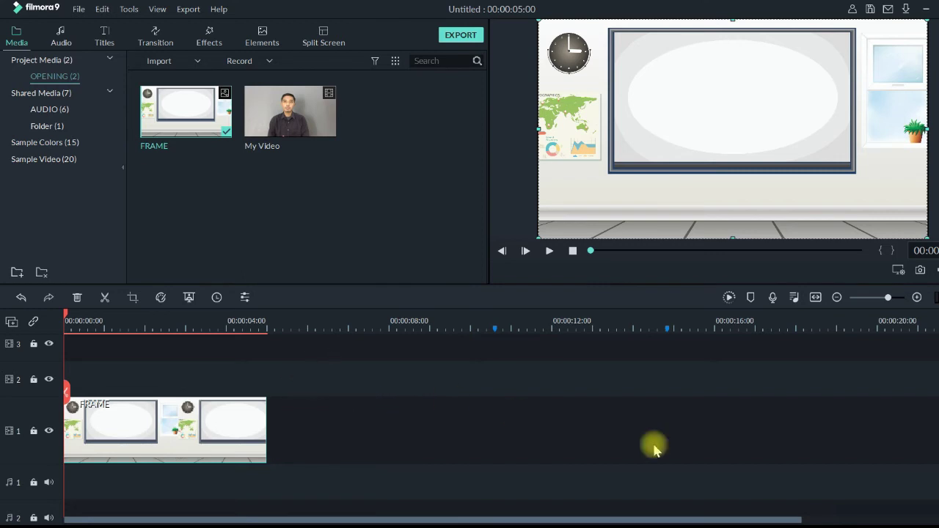
scroll(536, 426, down, 1)
scroll(493, 424, up, 2)
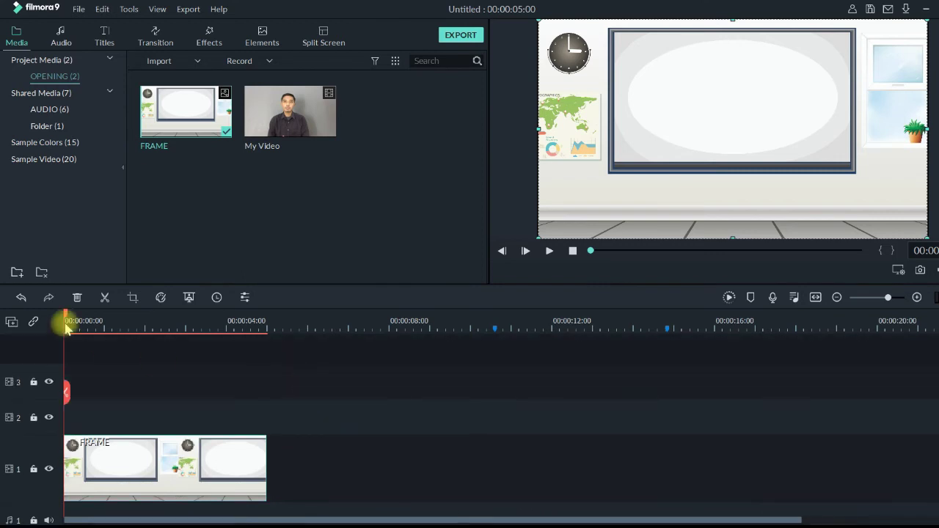
scroll(270, 422, down, 2)
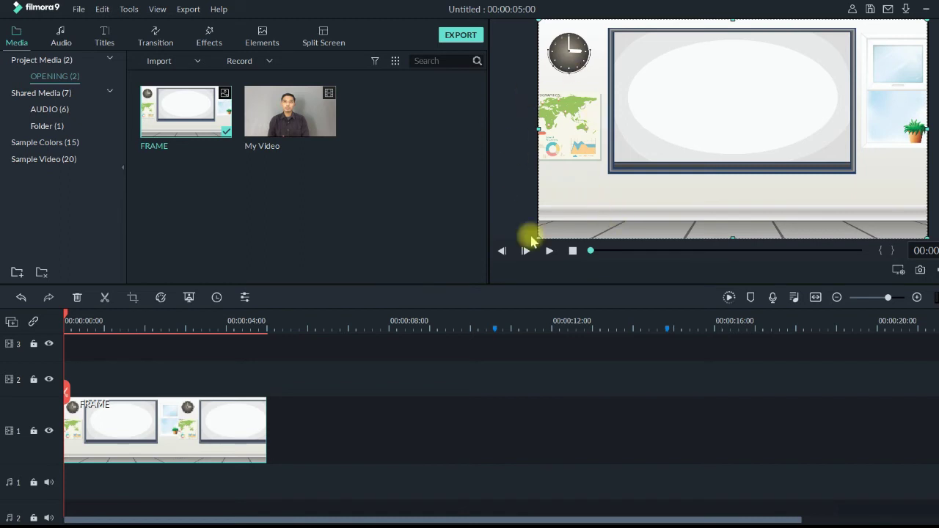
scroll(250, 411, down, 1)
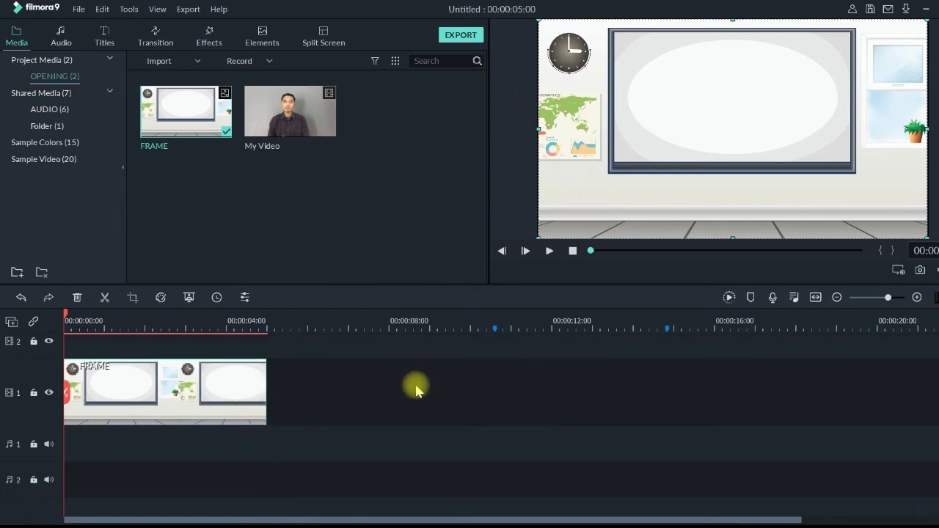
Set the Transform scale of the FRAME clip to 101% and accept the change
double_click(200, 388)
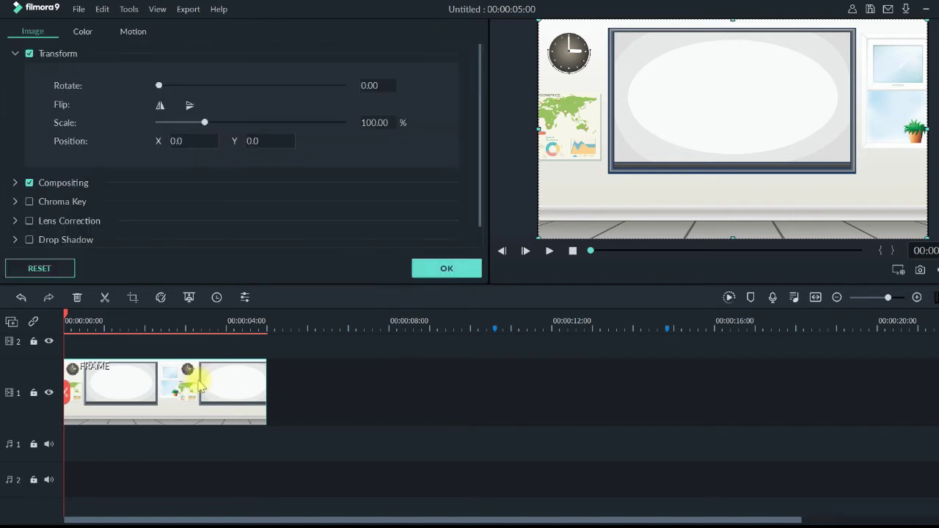
click(14, 54)
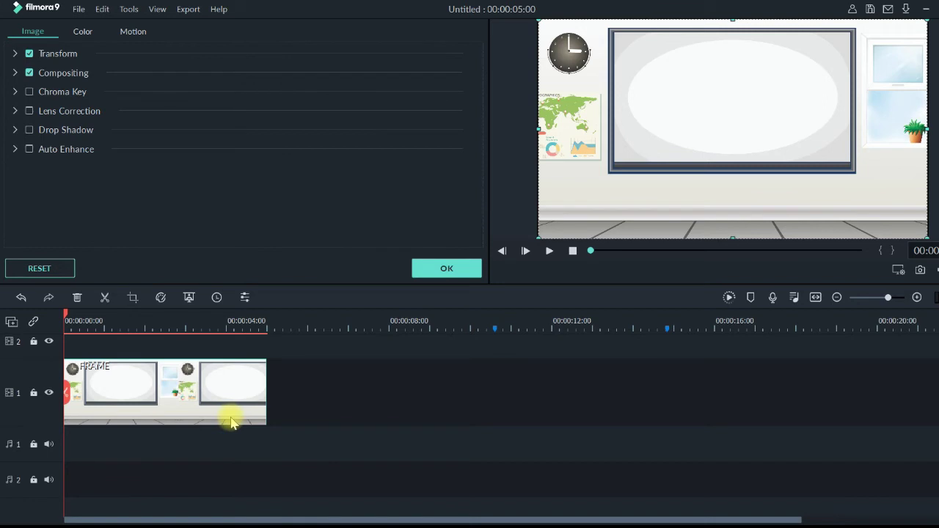
click(14, 54)
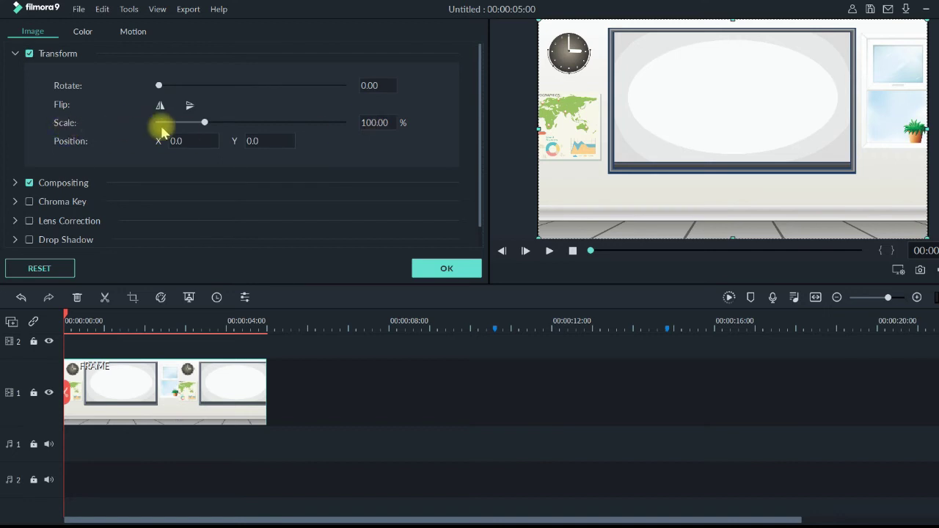
click(374, 124)
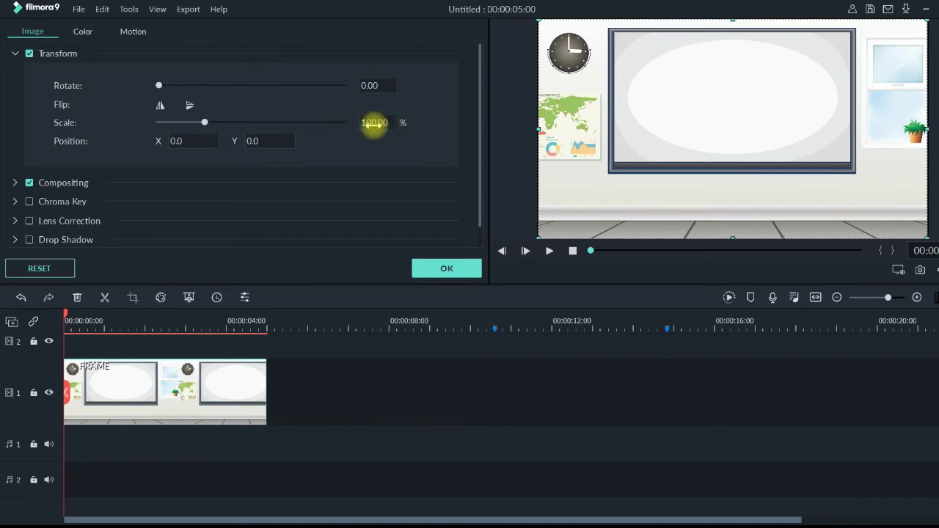
text(115)
key(Return)
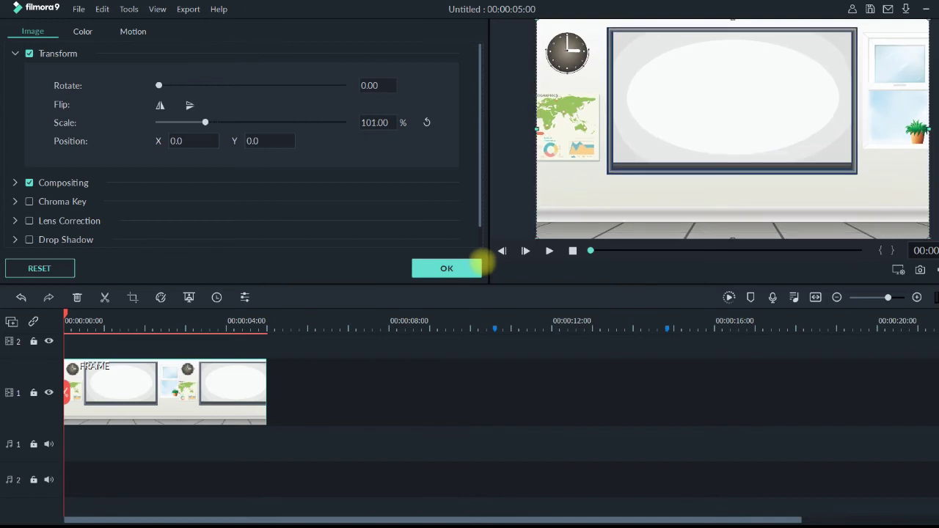
click(461, 270)
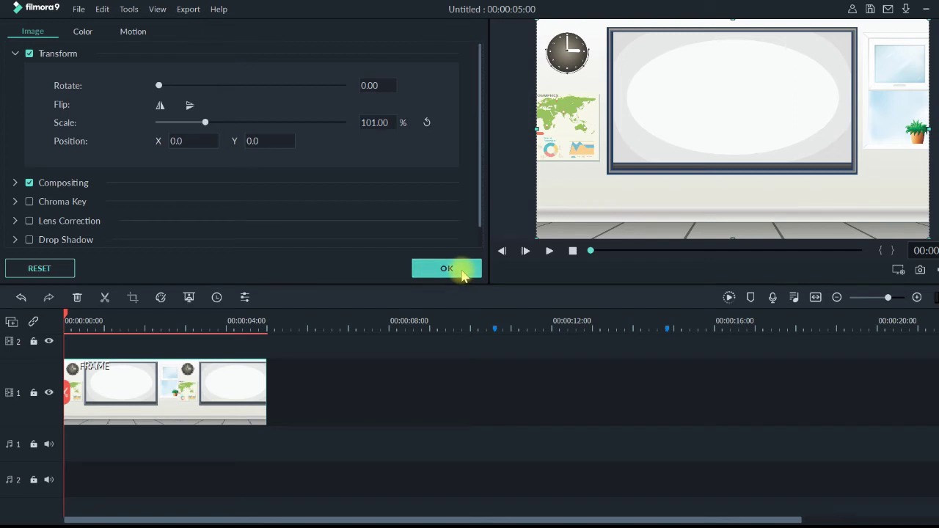
click(310, 387)
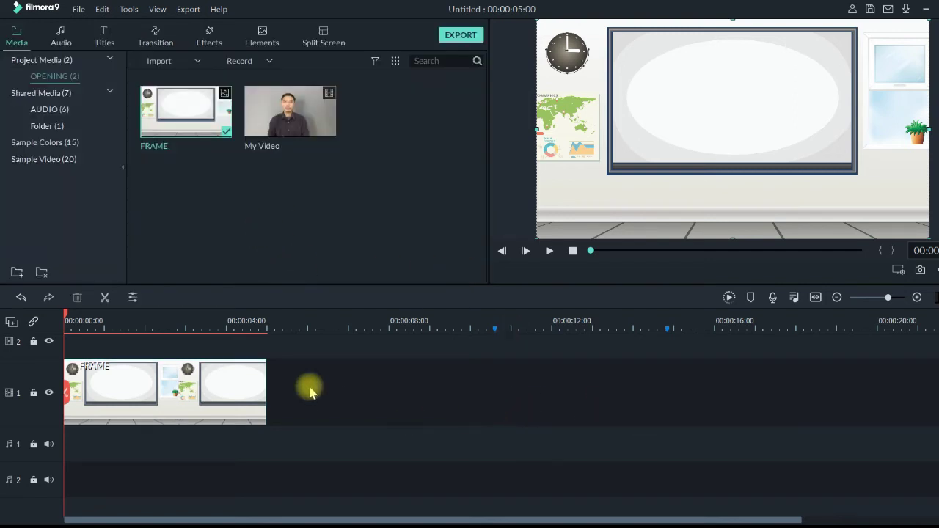
Browse the New Concept title templates, from the lower thirds through the openers to the titles at the end
scroll(211, 388, up, 2)
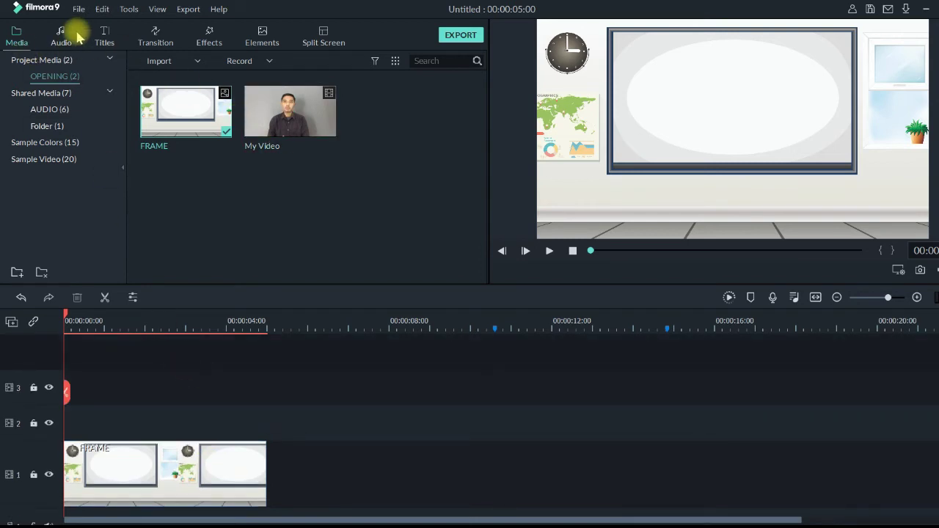
scroll(267, 423, down, 2)
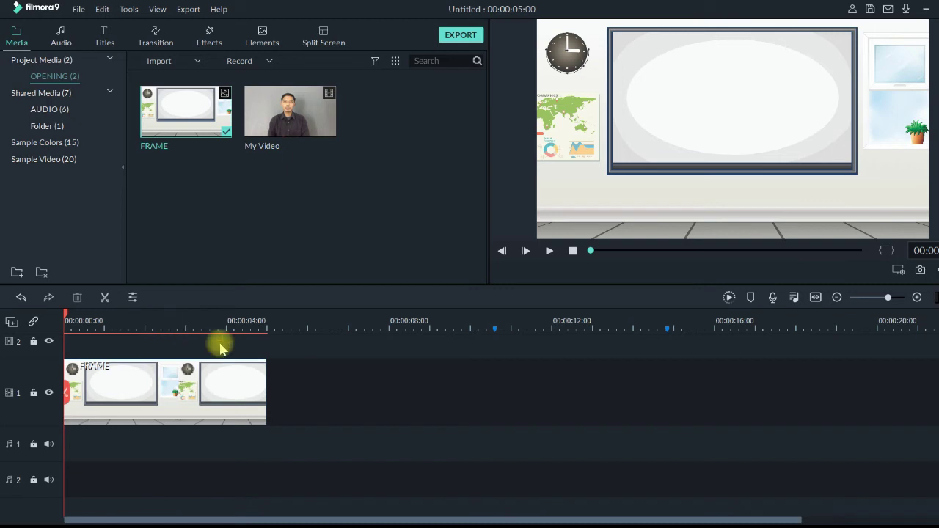
scroll(246, 355, up, 2)
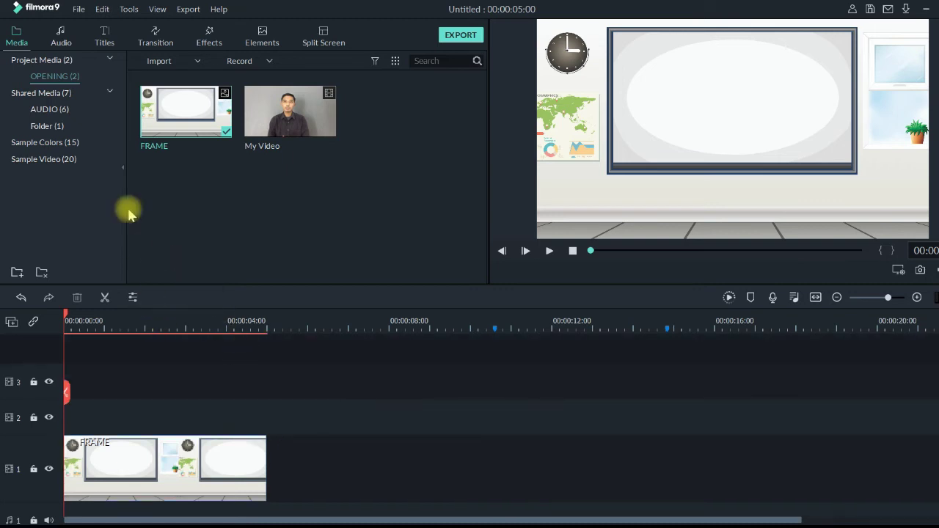
click(104, 43)
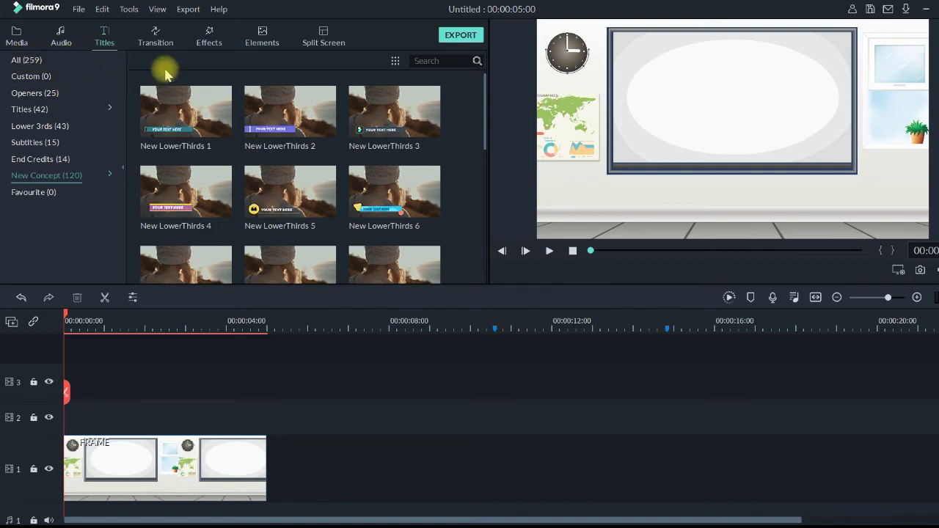
mouse_move(252, 99)
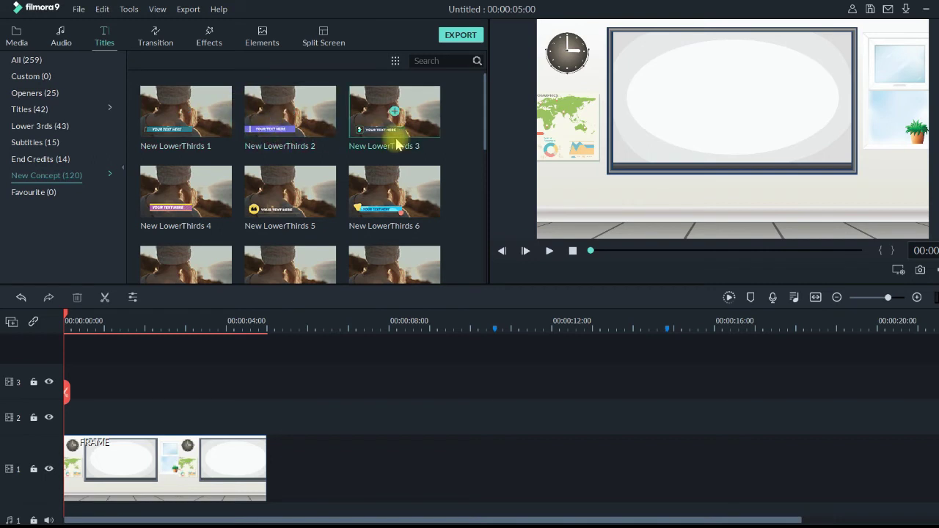
mouse_move(326, 206)
scroll(327, 205, down, 3)
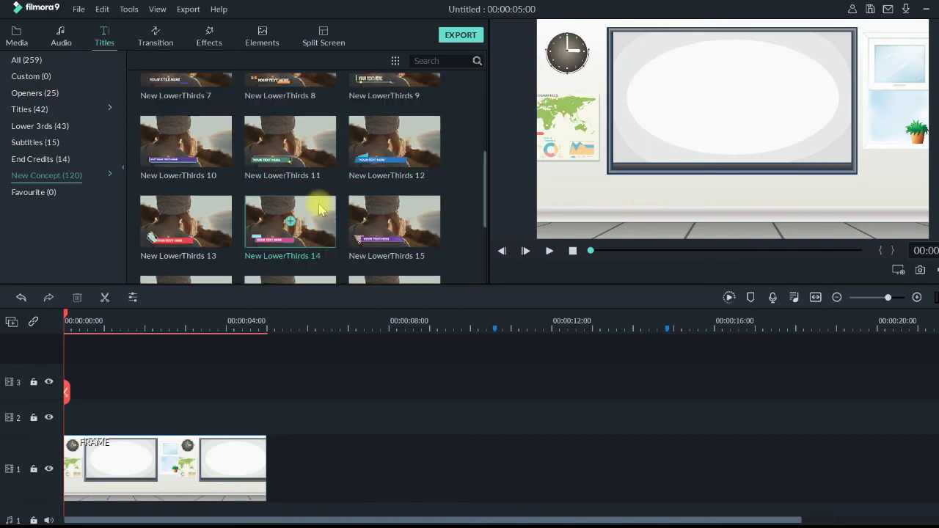
mouse_move(314, 154)
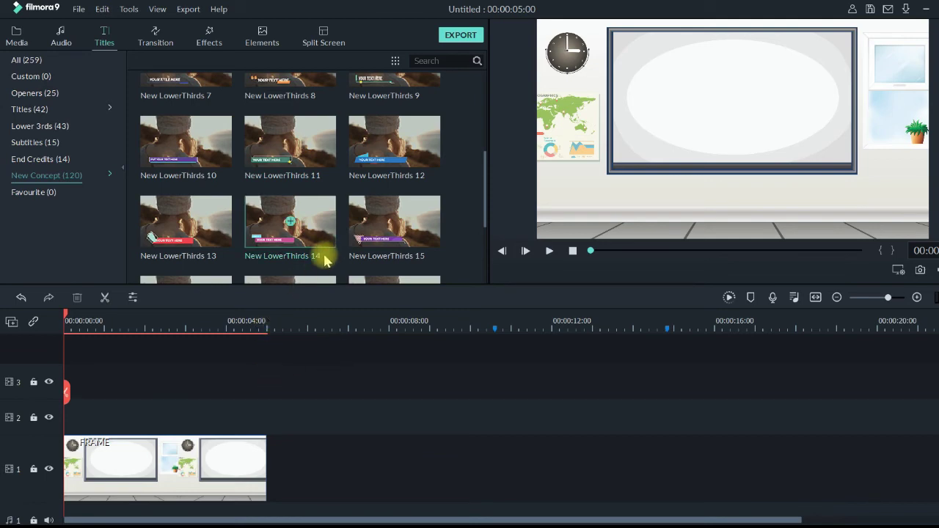
scroll(357, 210, down, 5)
mouse_move(393, 228)
scroll(392, 227, down, 10)
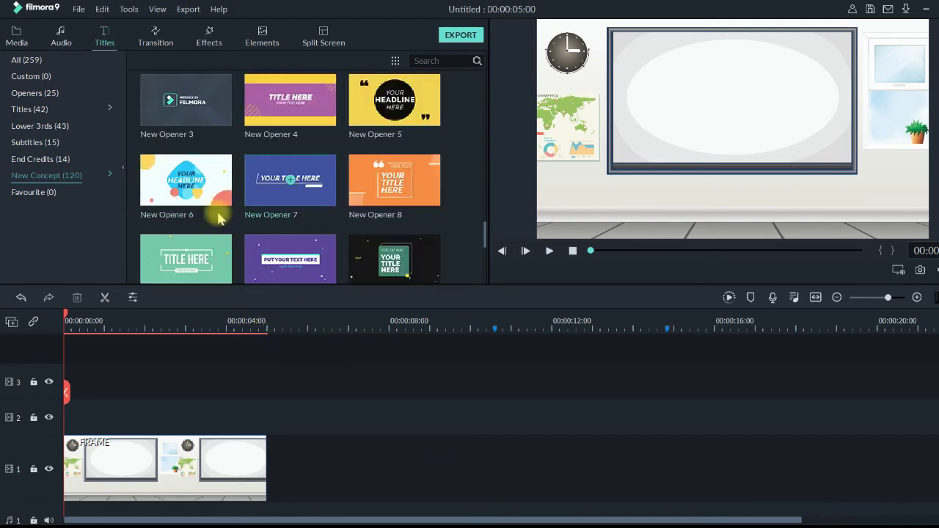
scroll(319, 189, down, 6)
mouse_move(371, 196)
scroll(370, 196, down, 15)
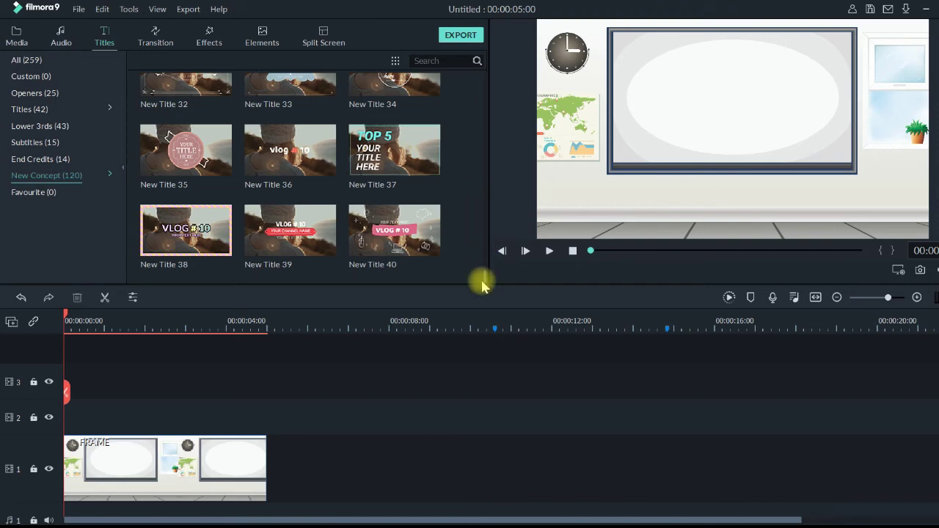
Find New Title 10 among the New Concept titles and add it to the project
drag(485, 281, 475, 154)
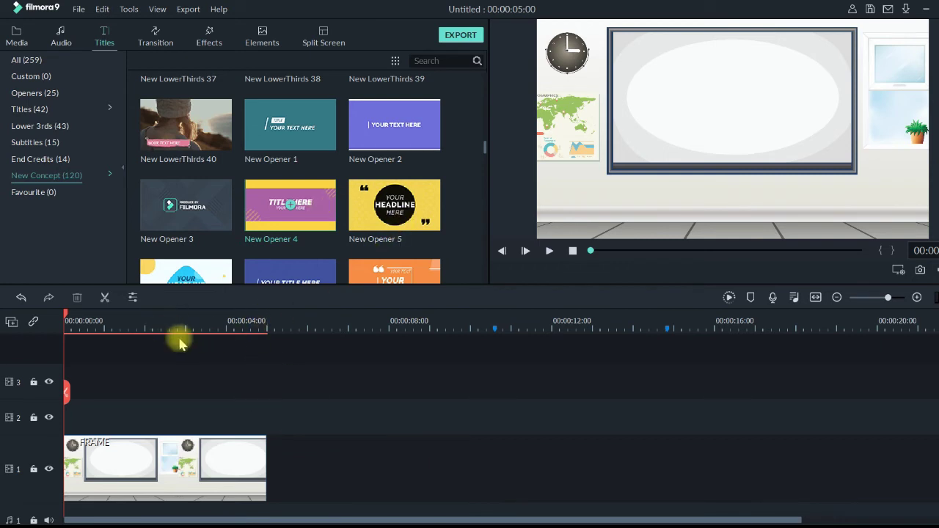
scroll(257, 235, down, 10)
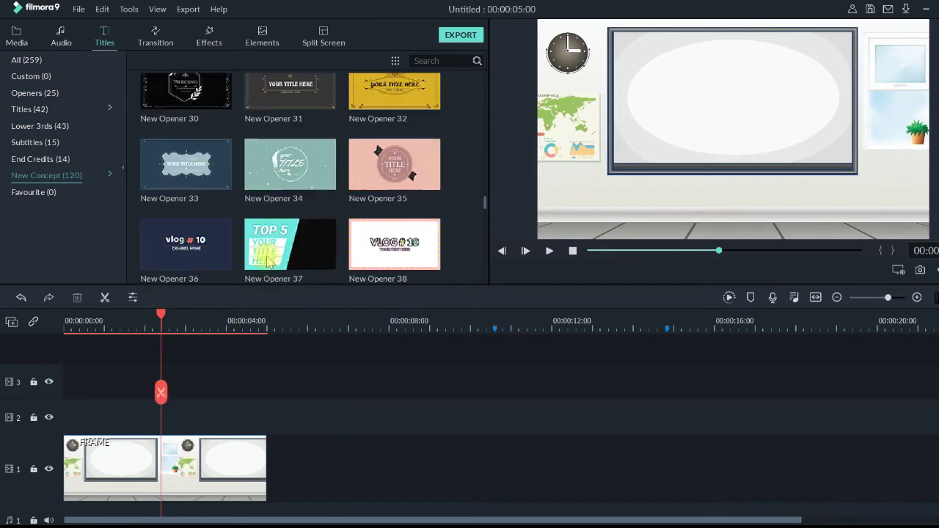
scroll(251, 234, down, 5)
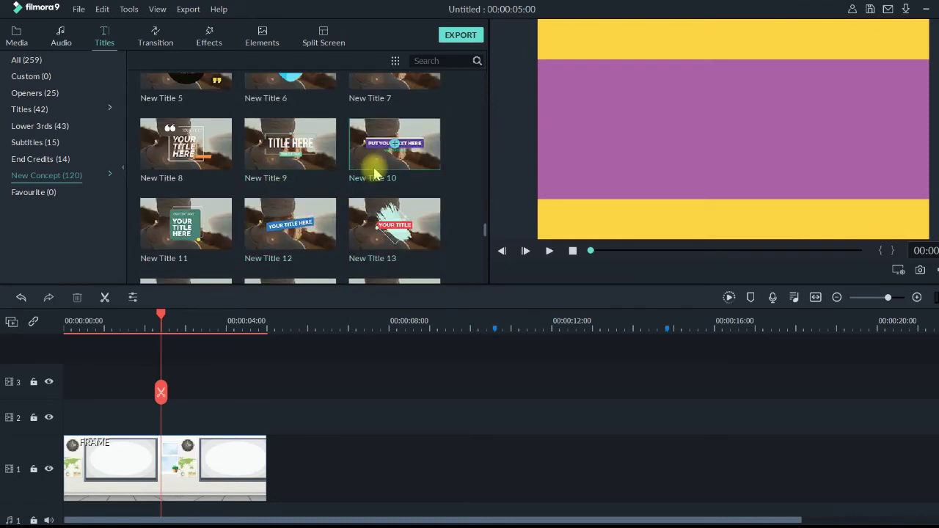
click(414, 160)
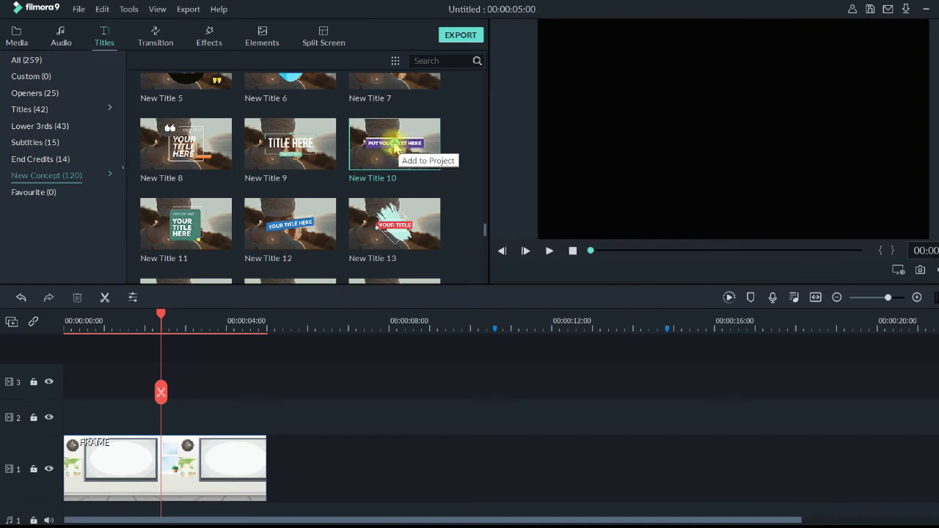
click(395, 146)
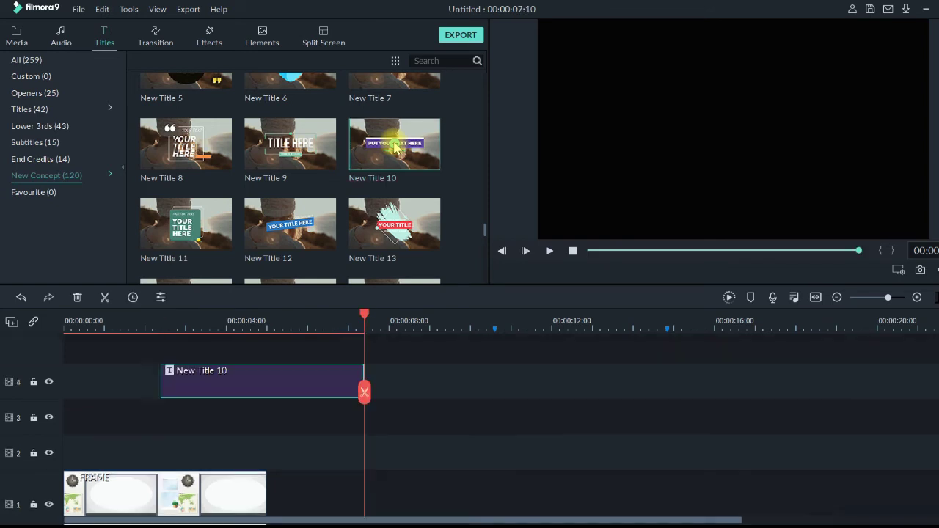
Move the New Title 10 clip to the start of video track 2, above the FRAME clip, and return the playhead to the beginning
scroll(224, 435, down, 1)
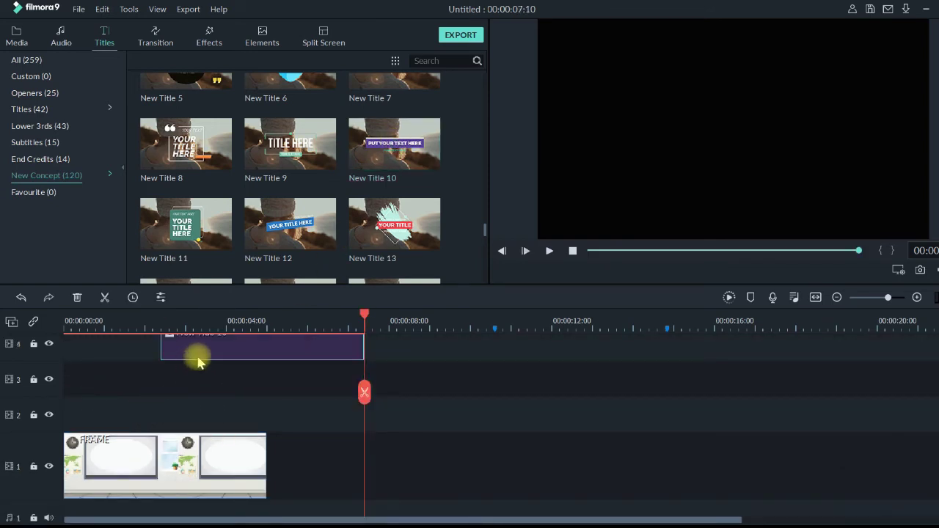
scroll(220, 393, up, 1)
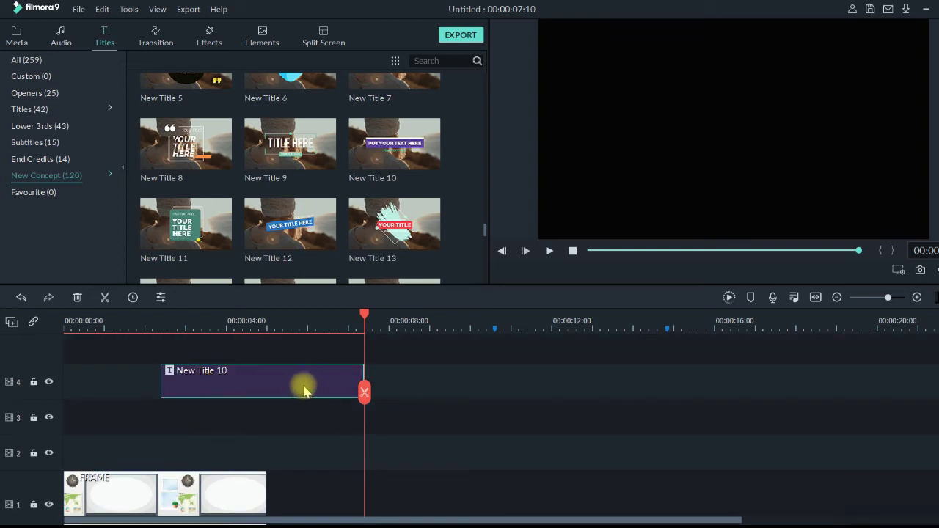
drag(305, 390, 192, 462)
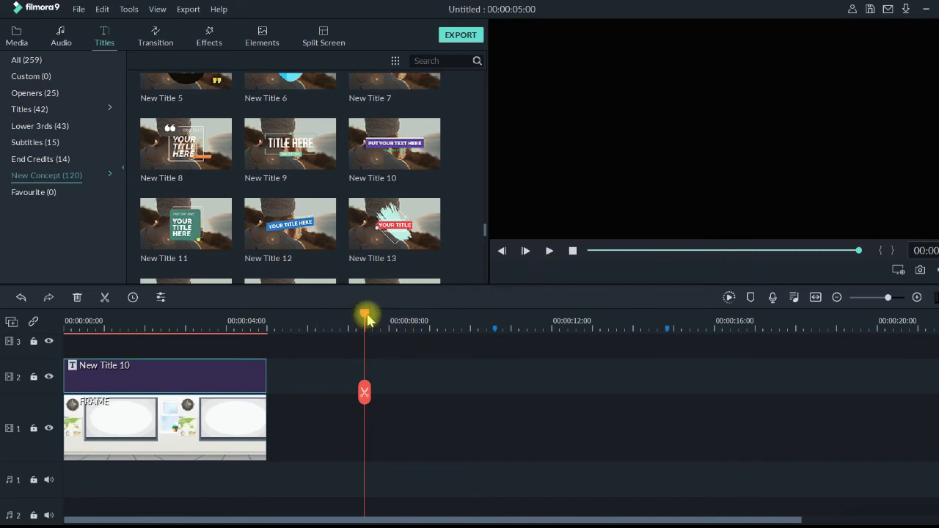
drag(364, 318, 31, 342)
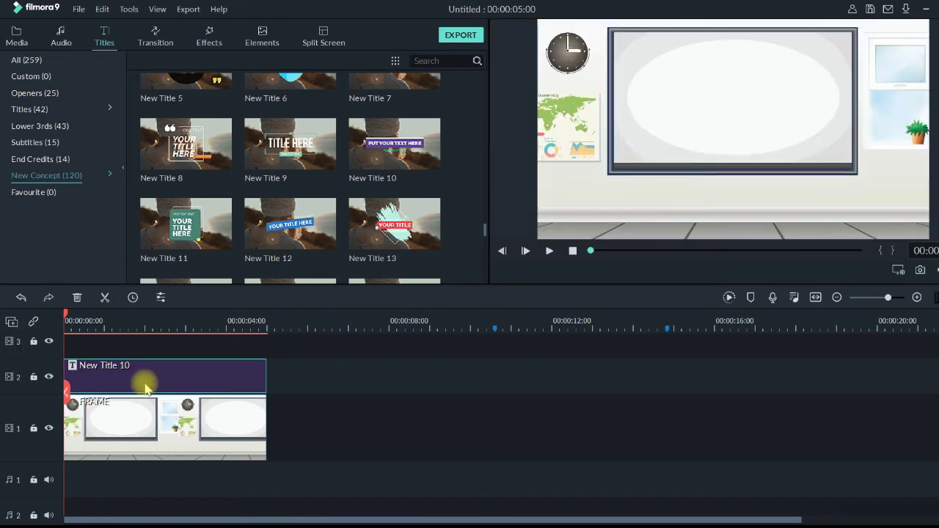
scroll(176, 383, up, 2)
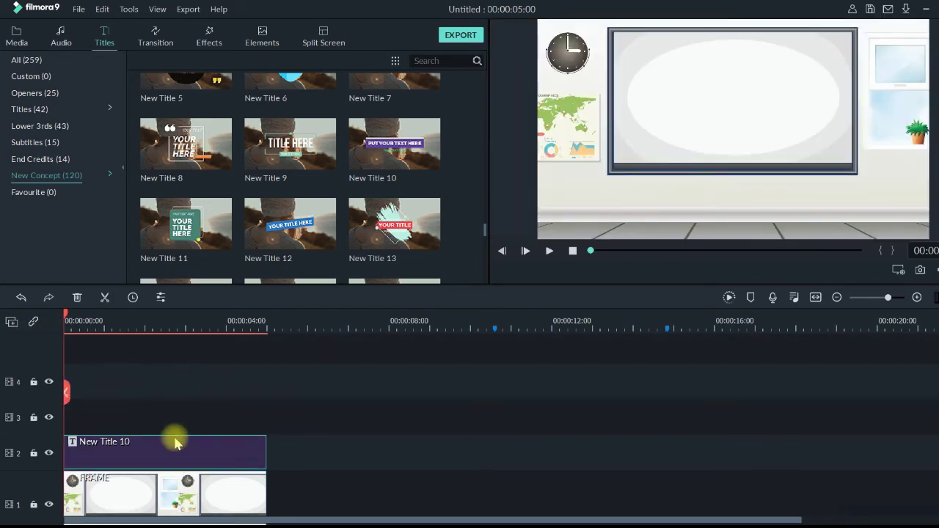
click(304, 422)
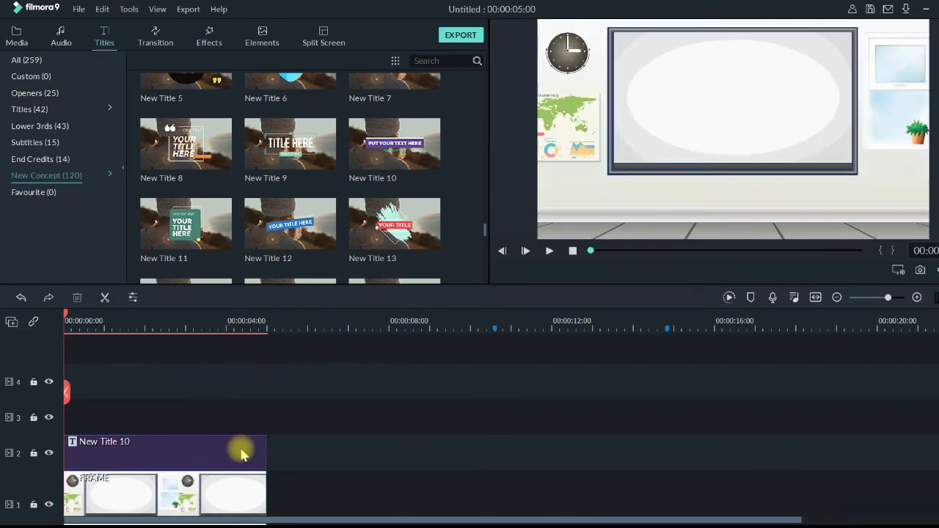
scroll(242, 444, down, 2)
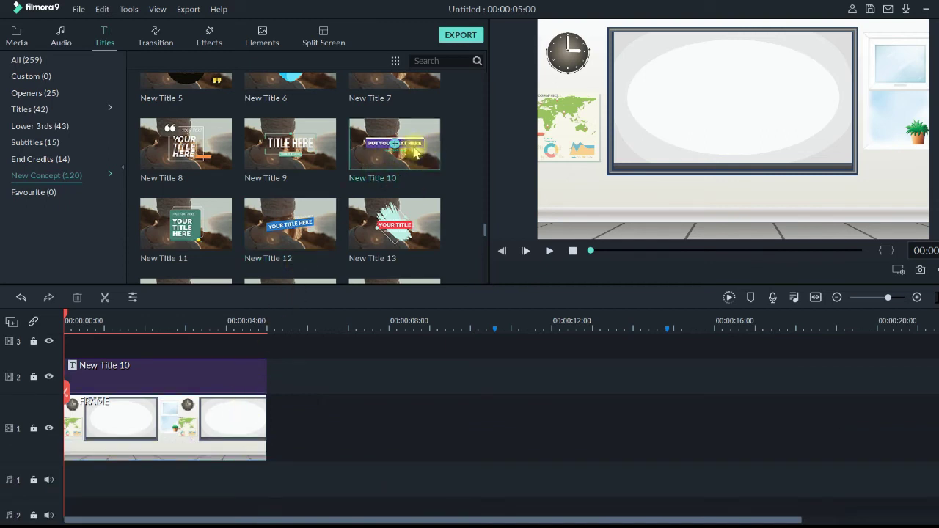
Open the New Title 10 clip for text editing and replace its headline with MATEMATIKA
click(209, 380)
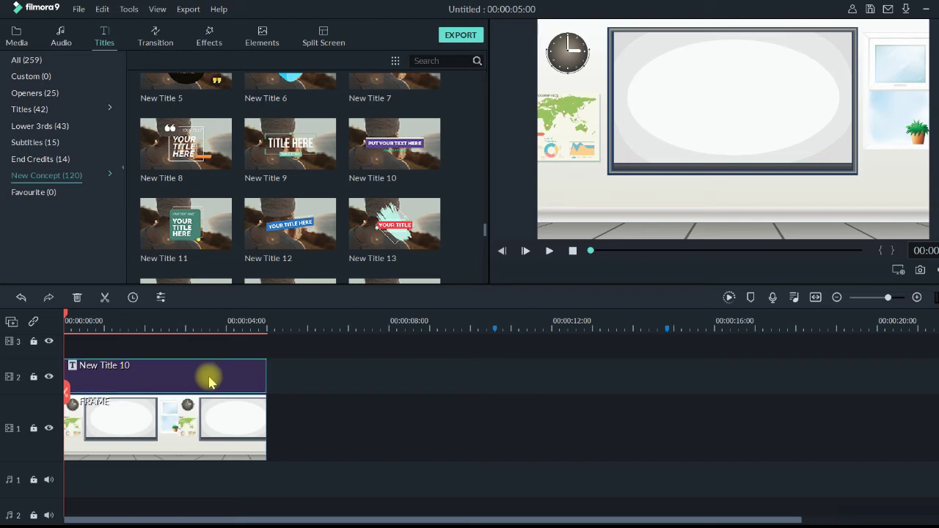
double_click(209, 380)
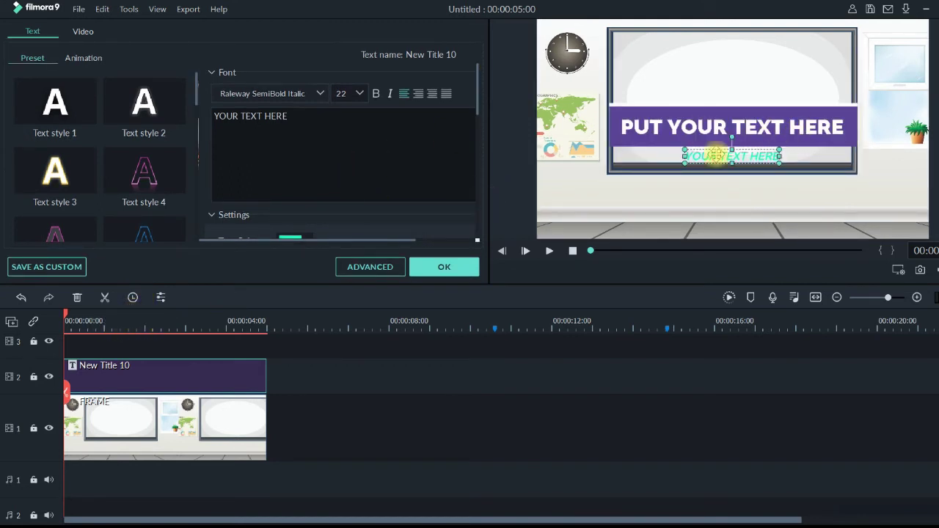
click(685, 126)
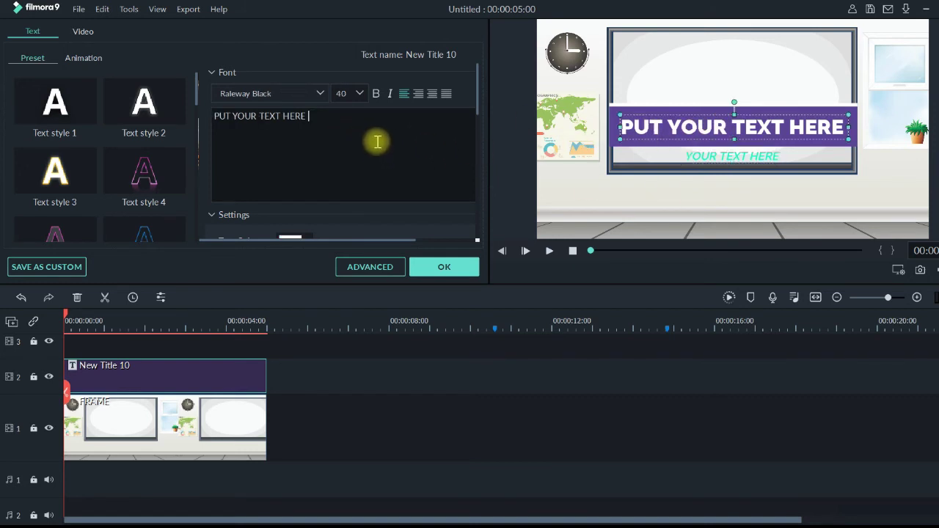
key(ctrl+a)
drag(353, 124, 188, 125)
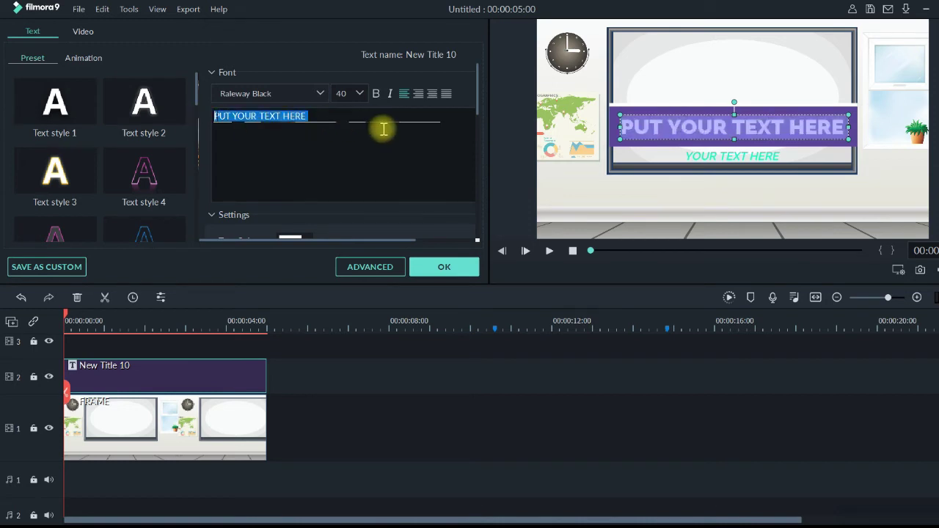
text(MATE)
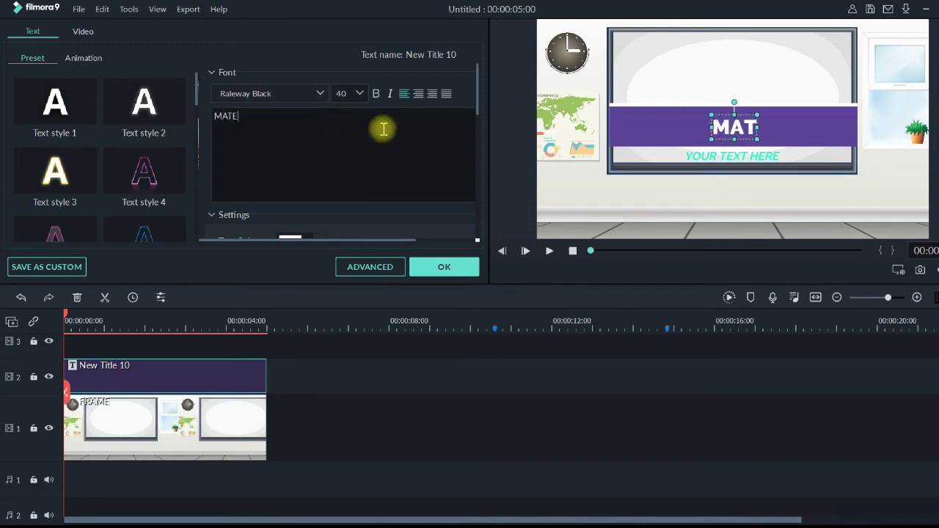
text(MATIKA)
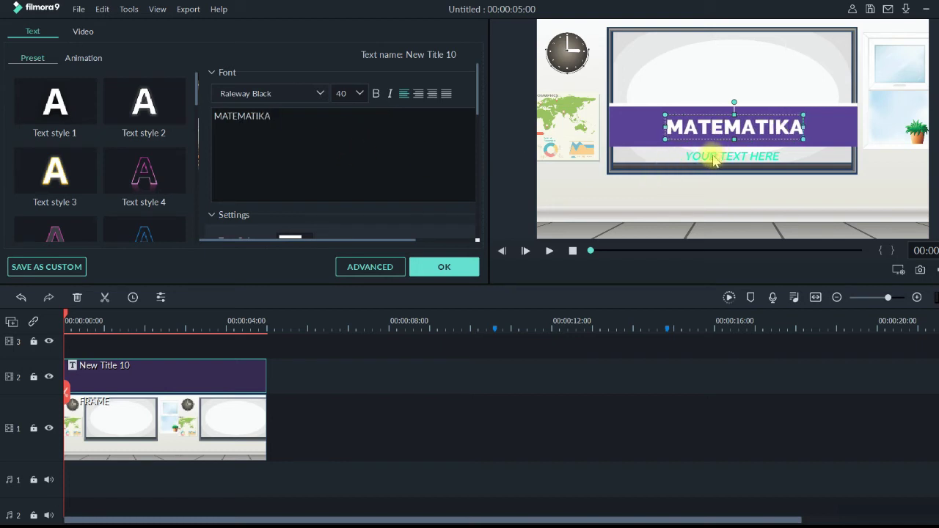
Replace the title's smaller second line with PERKALIAN followed by BAPAK and the teacher's name in parentheses
click(713, 159)
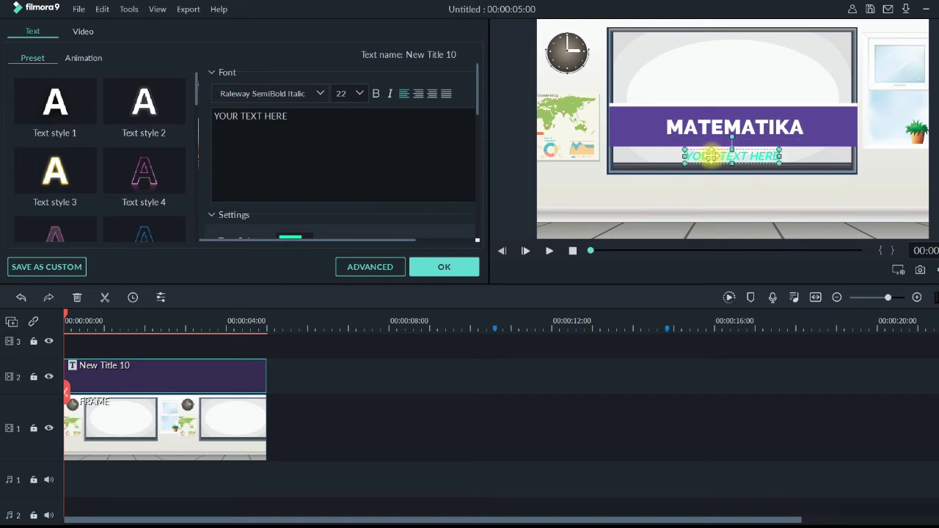
triple_click(217, 116)
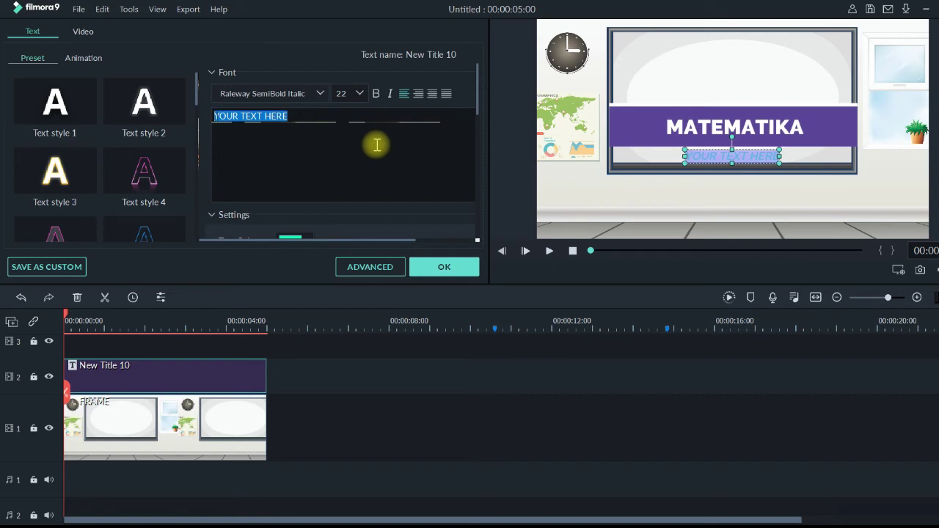
text(PE)
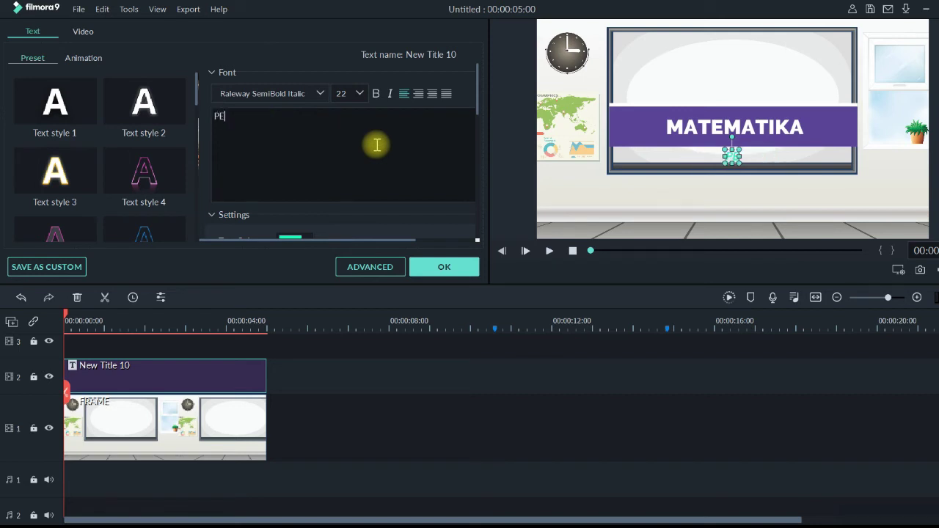
text(RKALIAN)
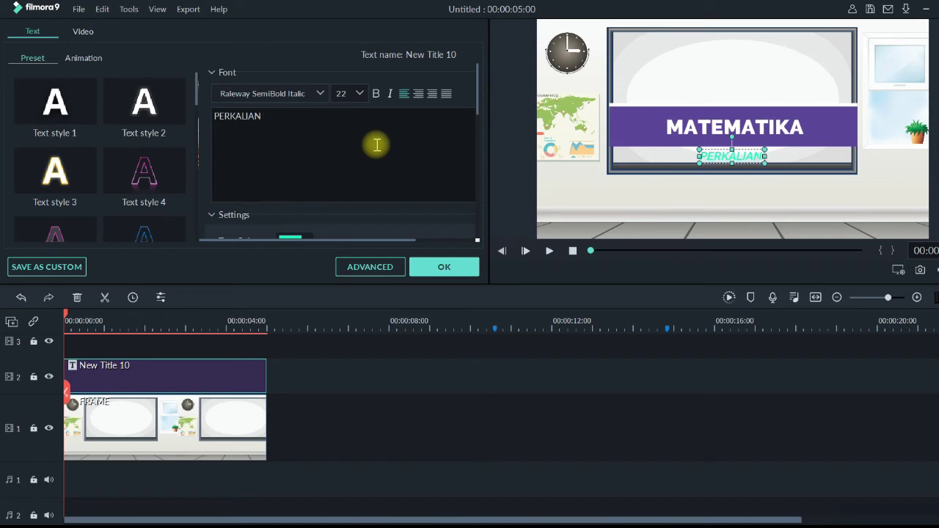
text( (GU)
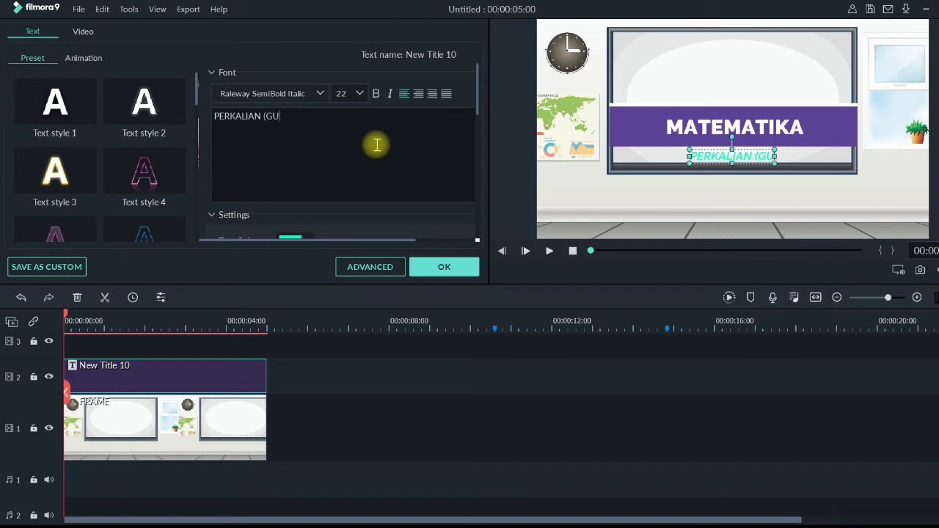
key(BackSpace)
key(BackSpace)
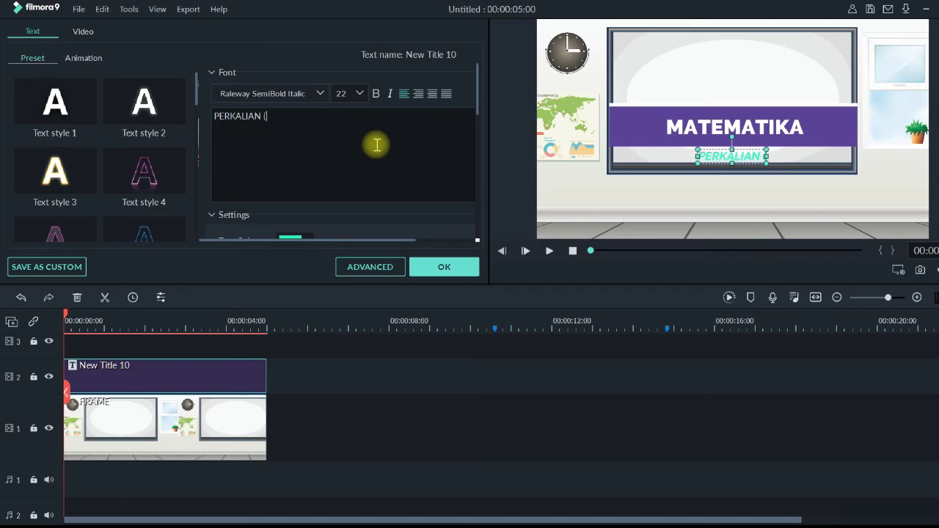
text(BAO)
key(BackSpace)
text(P)
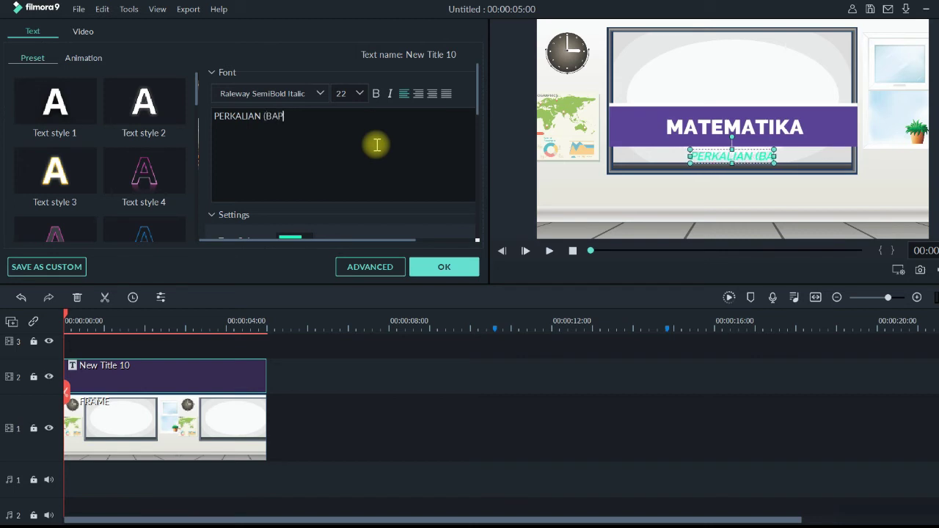
text(AK)
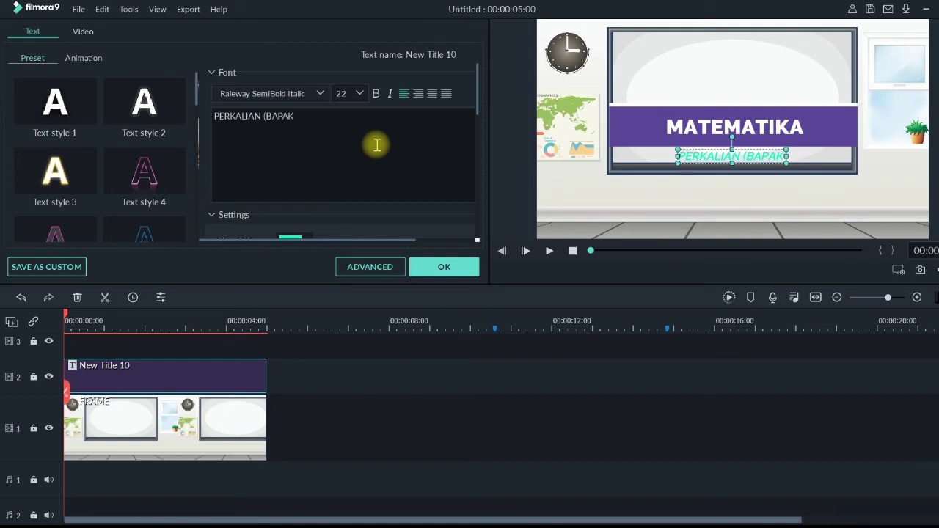
text( KHOLIF)
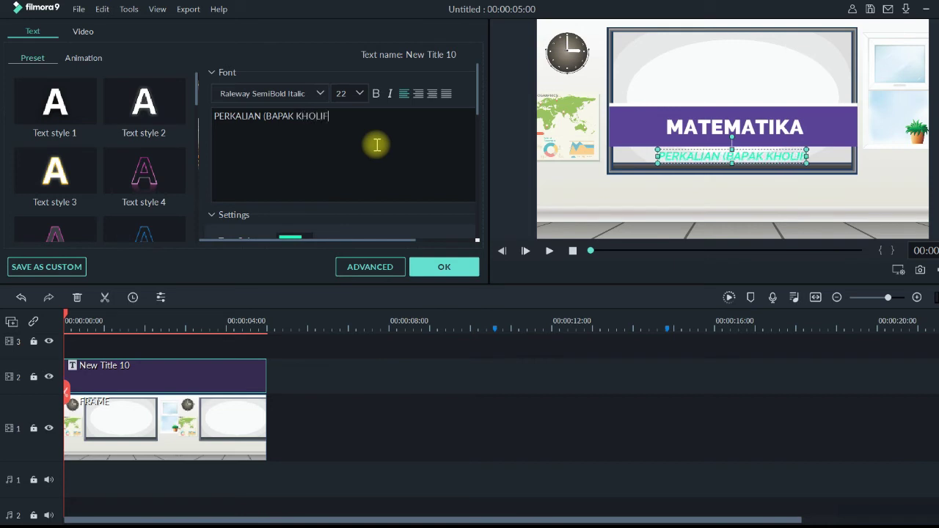
text())
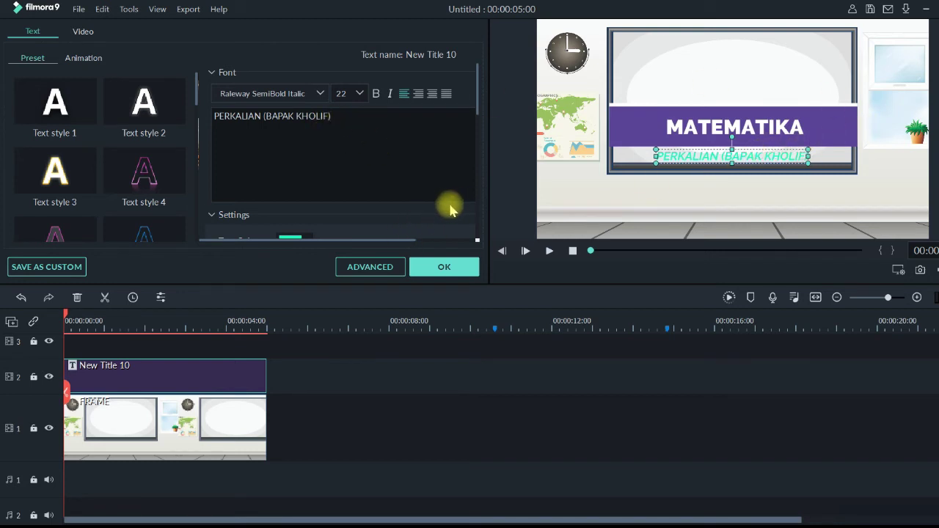
Set the text colour of the title's second line to black and accept the title changes
scroll(355, 195, down, 1)
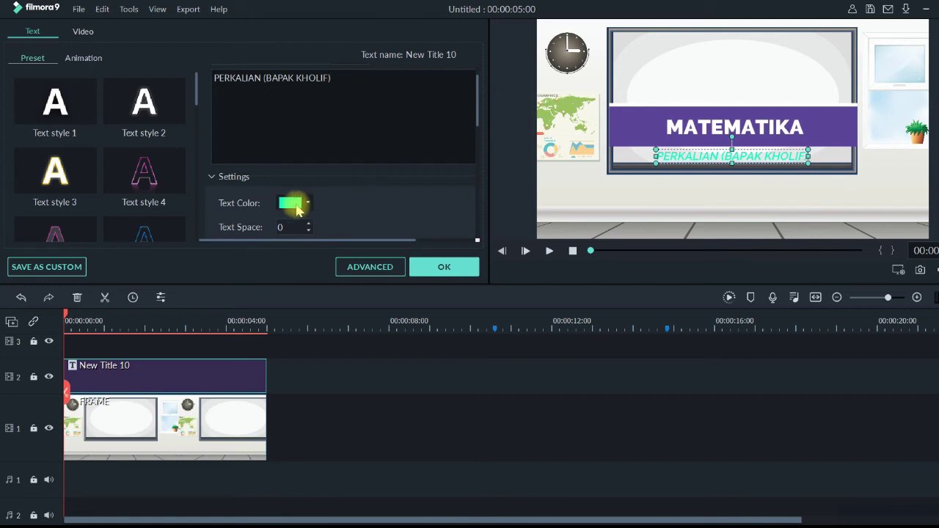
click(291, 203)
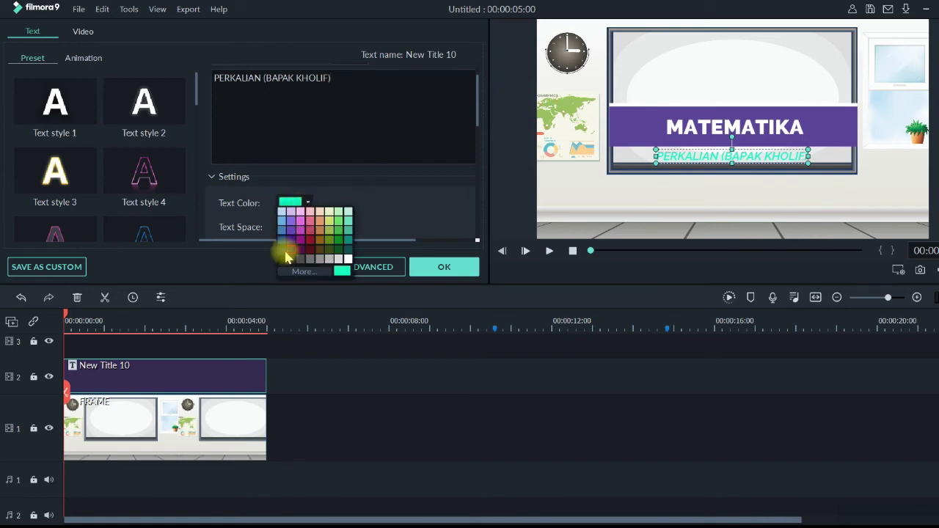
click(280, 260)
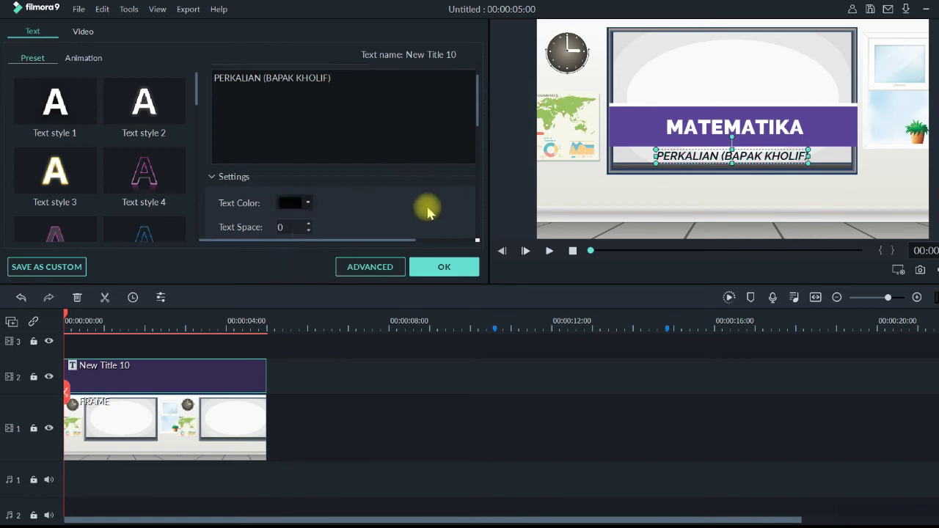
click(445, 267)
Shrink the title's purple banner to about three quarters of its width and centre it in the middle of the whiteboard
click(654, 196)
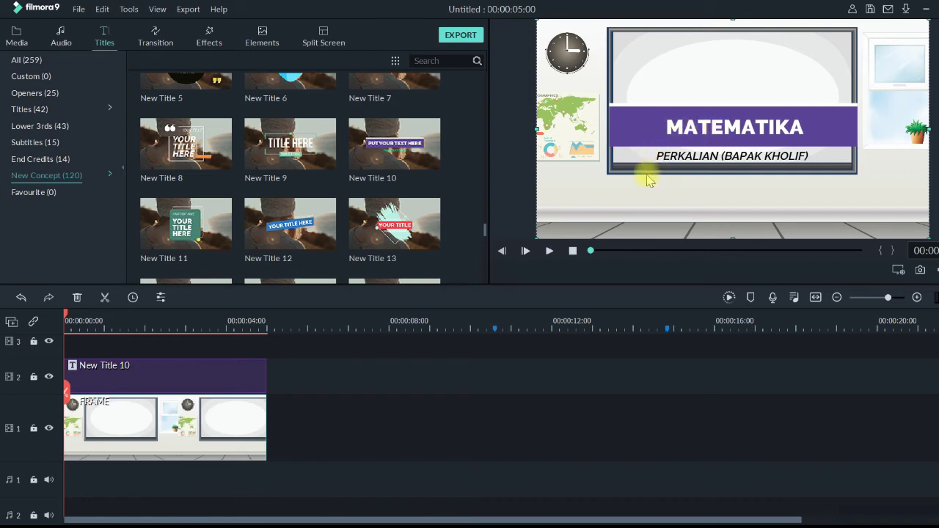
click(649, 129)
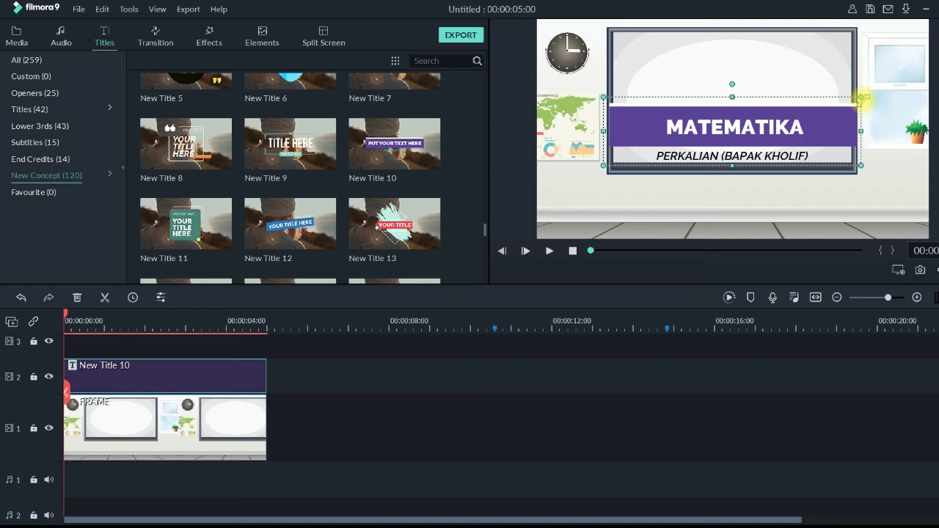
drag(863, 97, 859, 99)
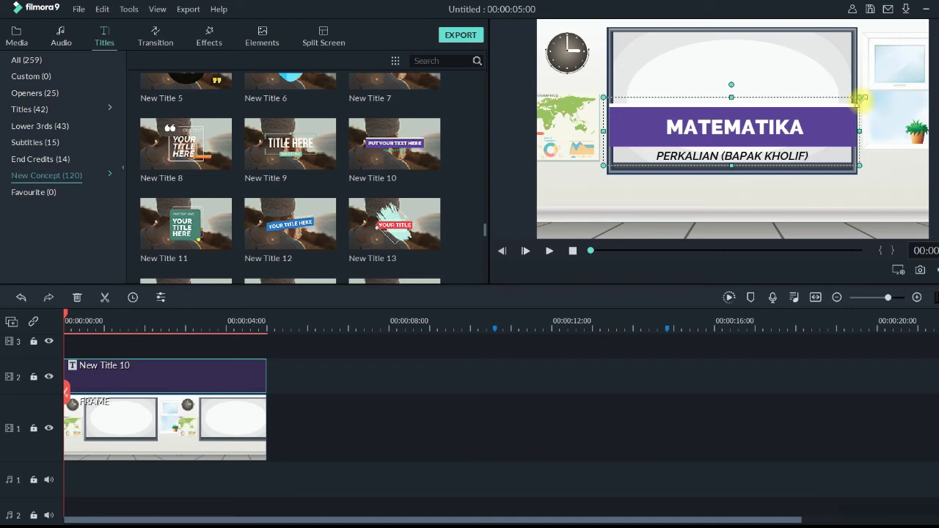
drag(860, 99, 793, 132)
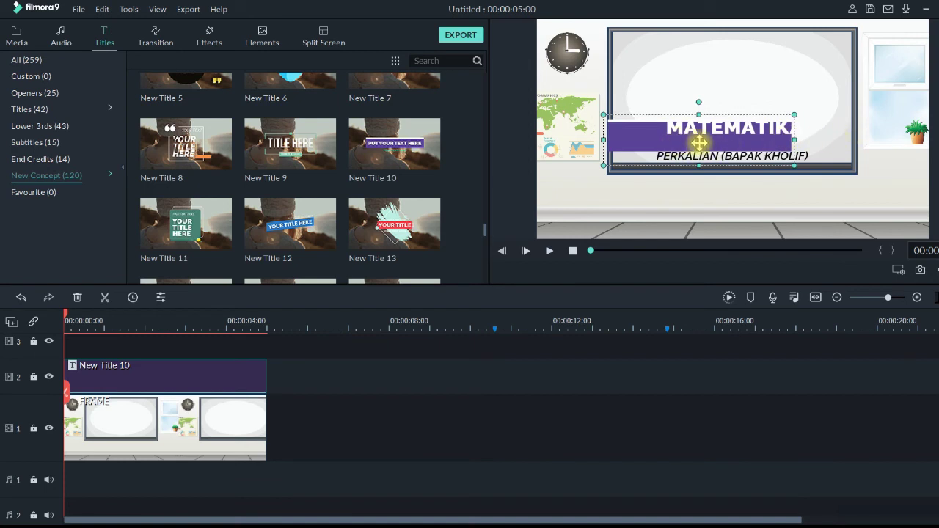
drag(699, 142, 729, 113)
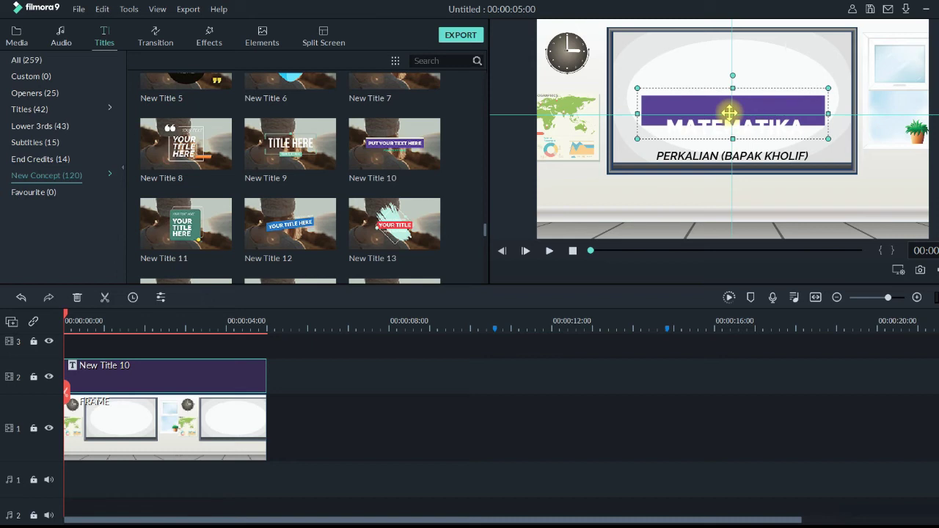
Move the MATEMATIKA headline onto the centre of the purple banner and place the PERKALIAN line just below the banner
mouse_move(729, 113)
mouse_down()
mouse_move(732, 124)
mouse_move(733, 111)
mouse_up()
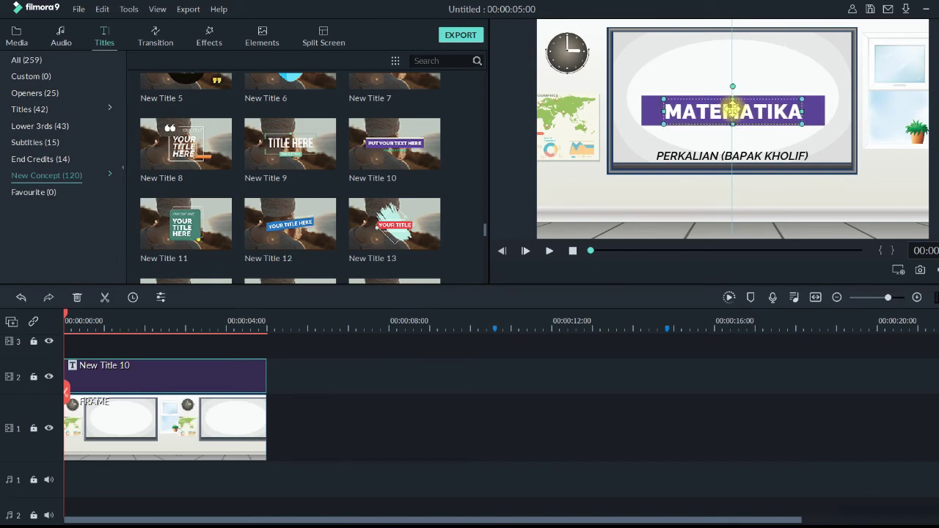
drag(732, 110, 732, 111)
drag(734, 156, 734, 139)
click(722, 376)
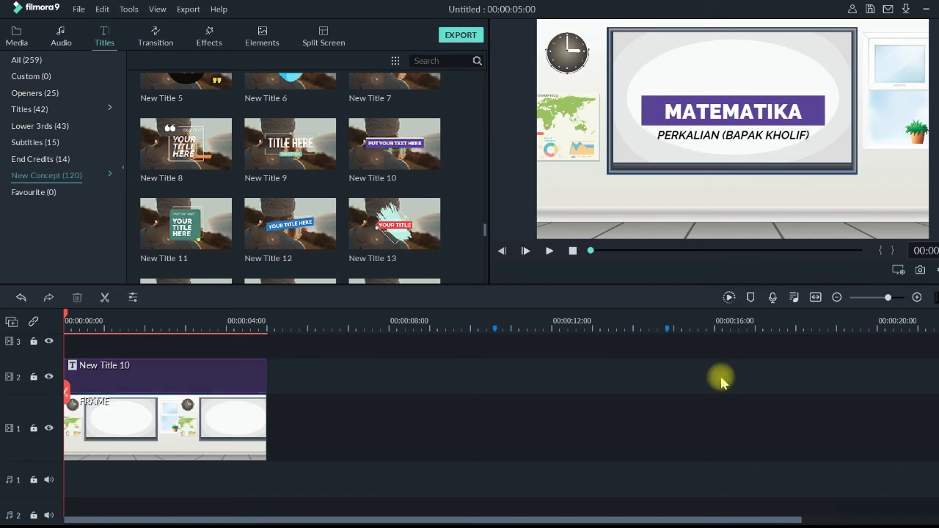
Move the banner, headline and PERKALIAN line slightly higher on the whiteboard, keeping the second line close beneath the banner
click(724, 96)
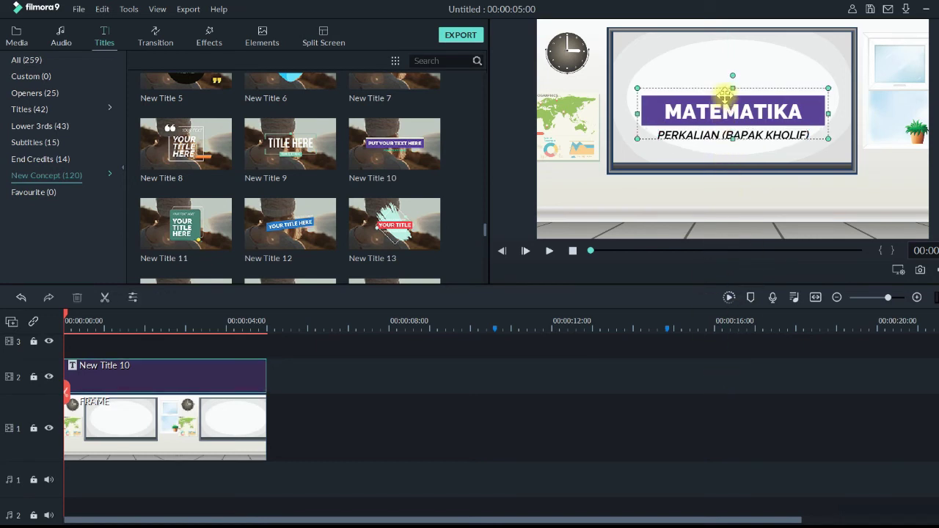
drag(725, 96, 737, 121)
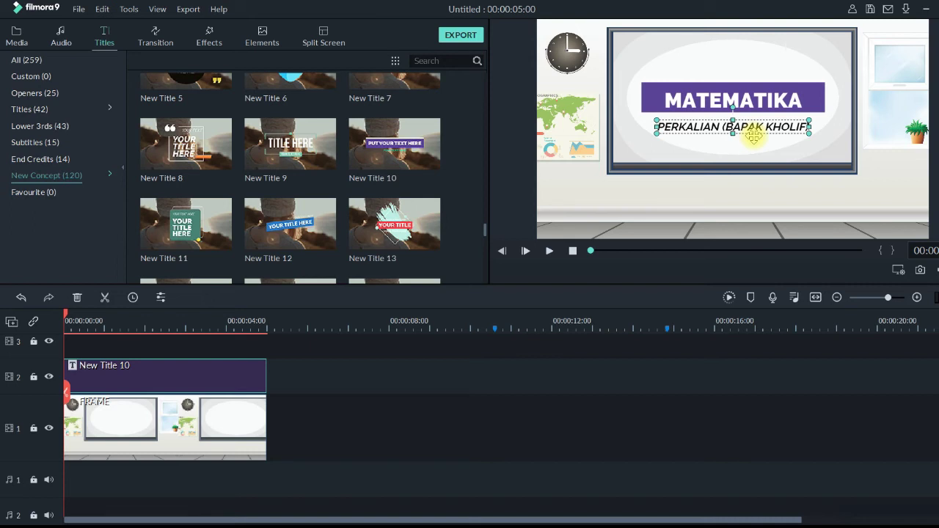
drag(754, 137, 754, 136)
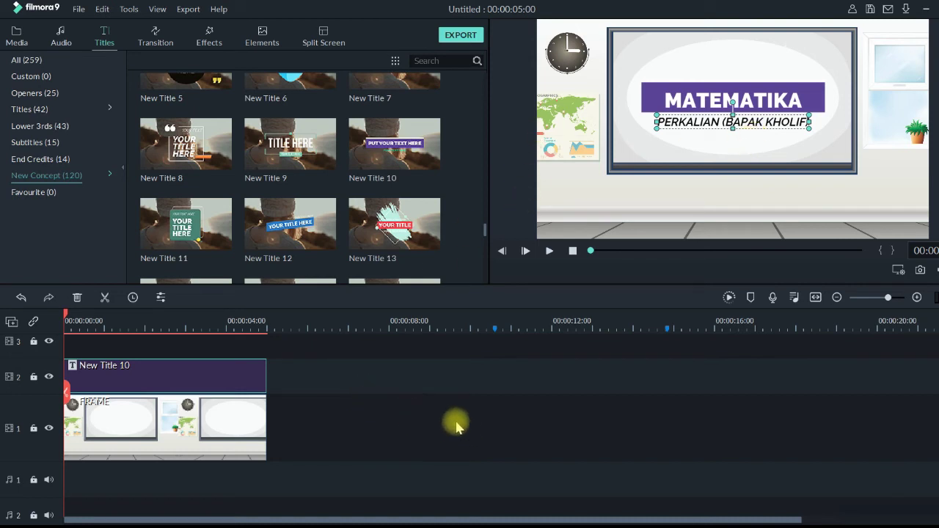
click(540, 427)
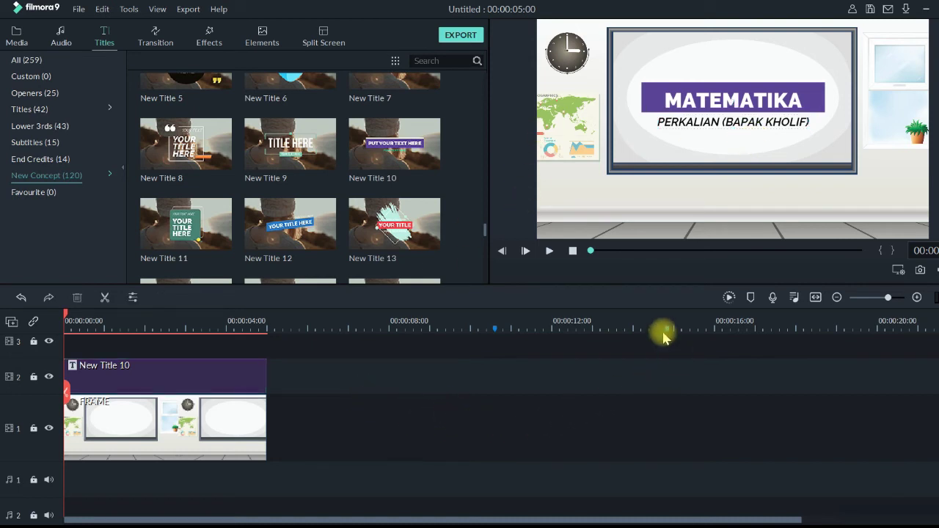
Play the opening from the beginning to check the title animation, and set the playhead at about 3 seconds
scroll(460, 362, up, 2)
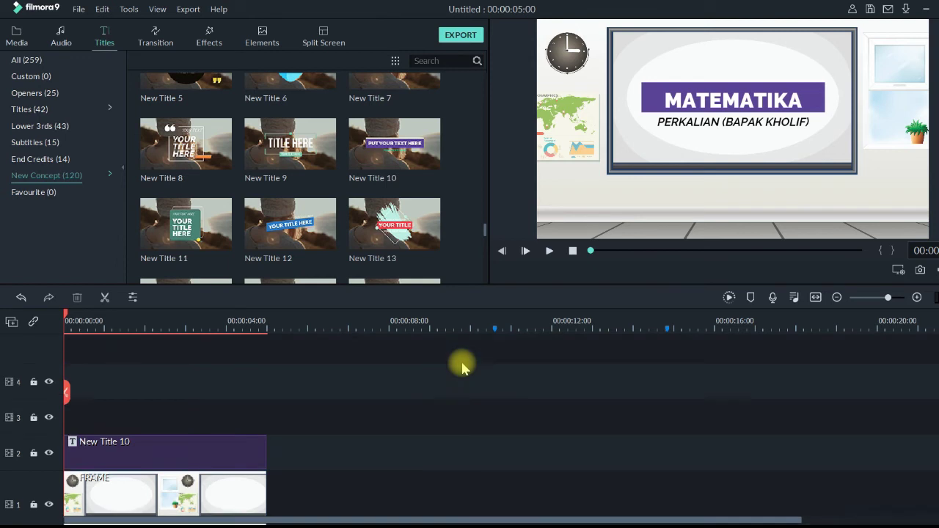
click(573, 252)
scroll(606, 389, down, 2)
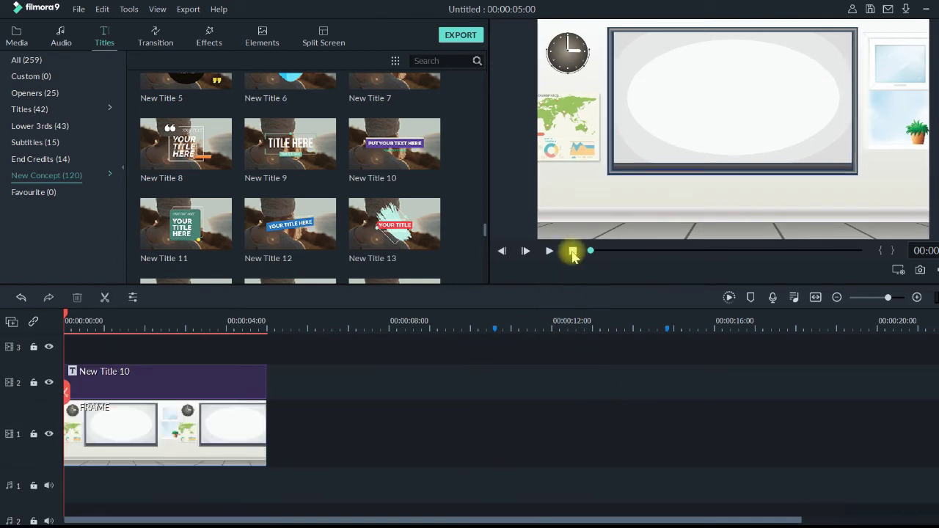
click(550, 252)
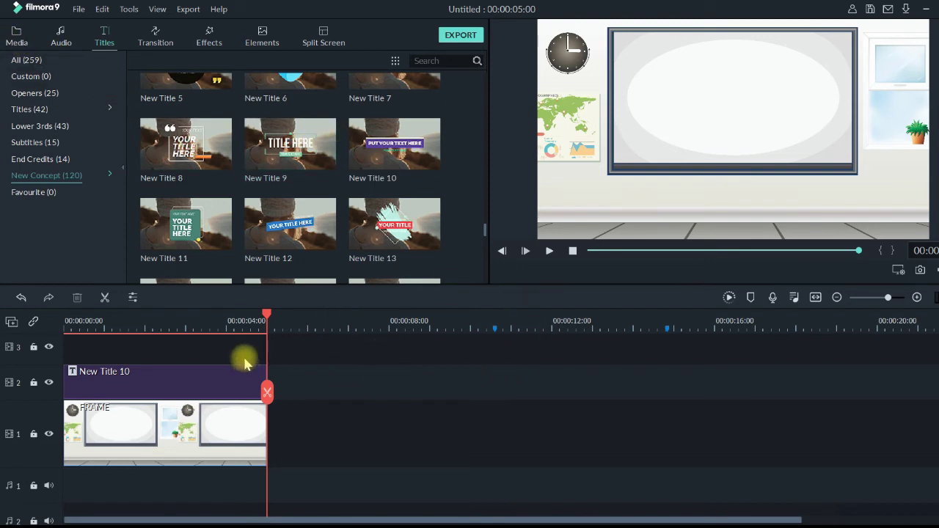
click(185, 313)
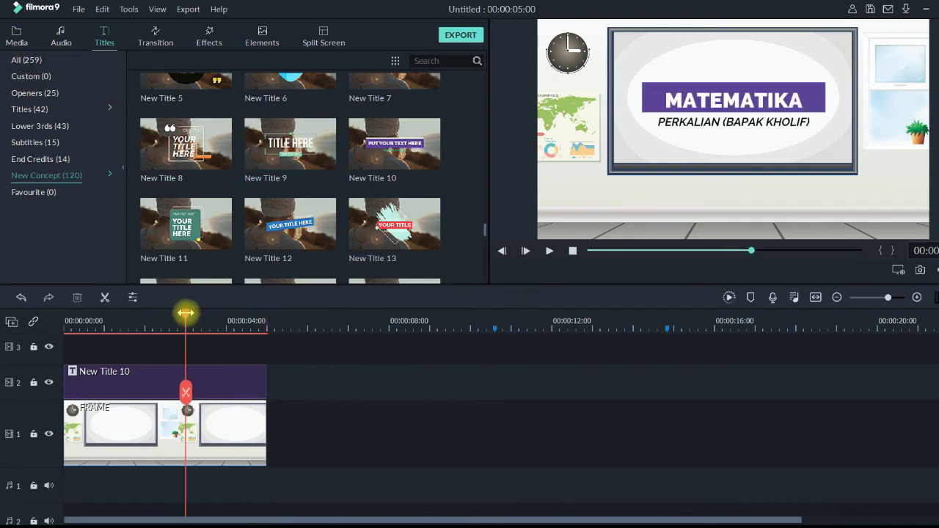
Add the MARADENFATAH logo image to the OPENING media folder and place it at the start of video track 3
click(16, 37)
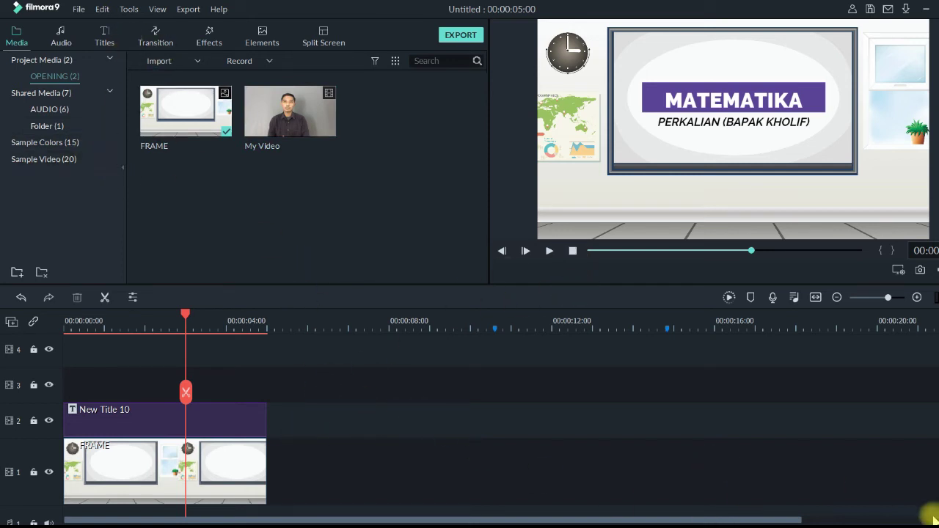
scroll(436, 491, down, 1)
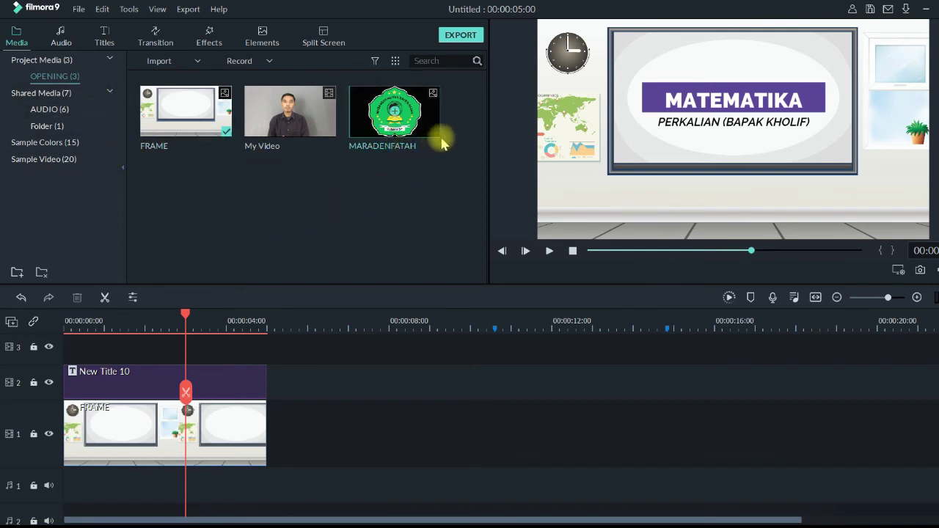
drag(442, 140, 408, 345)
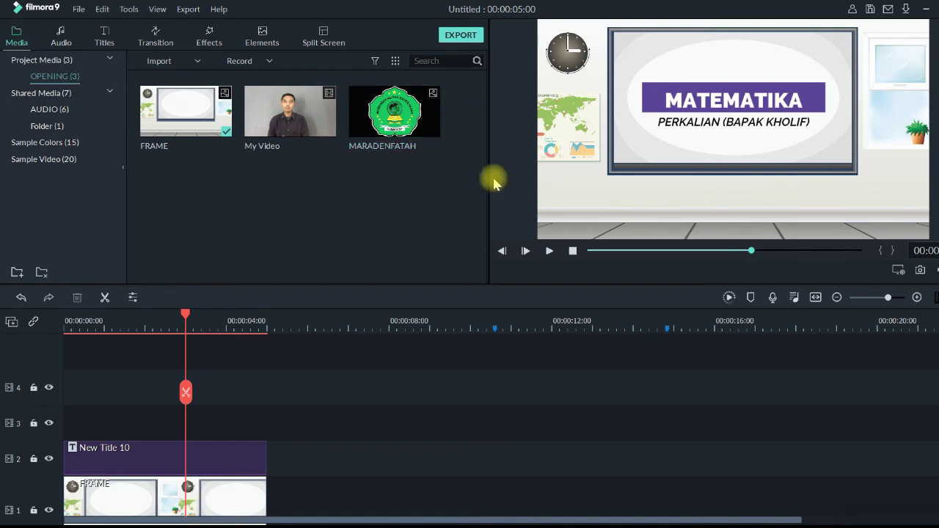
scroll(290, 437, down, 1)
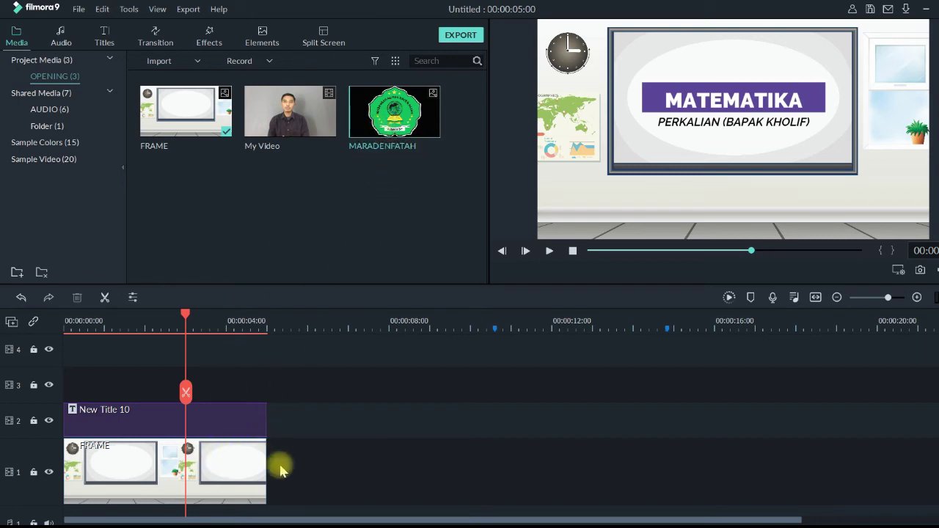
scroll(220, 466, down, 1)
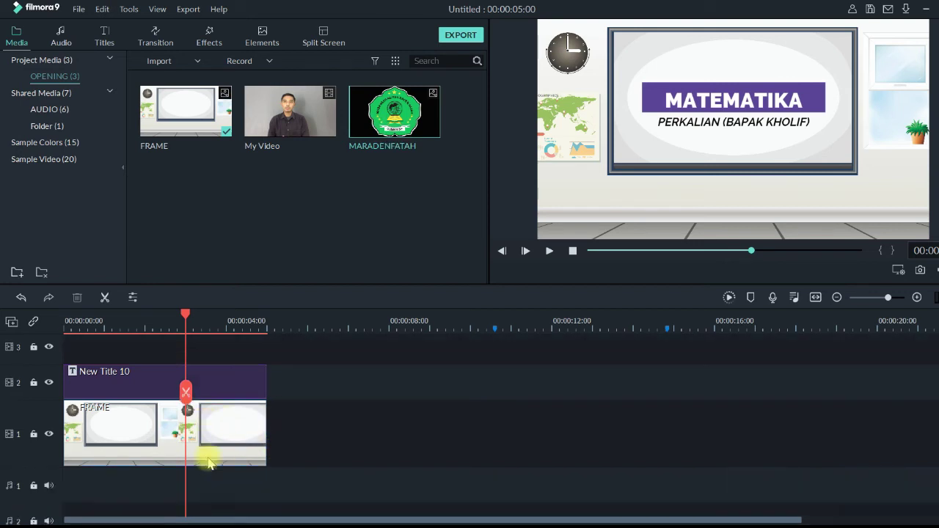
click(371, 136)
scroll(373, 369, up, 1)
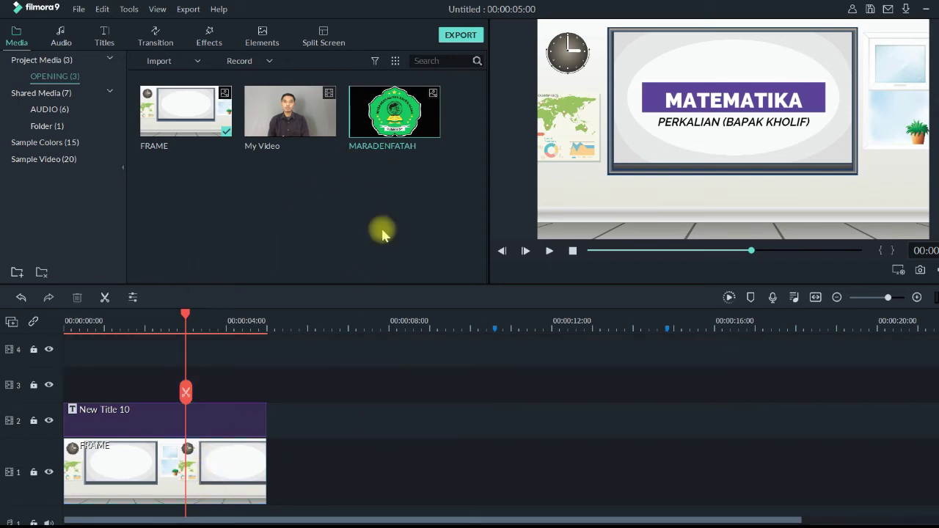
drag(388, 139, 66, 388)
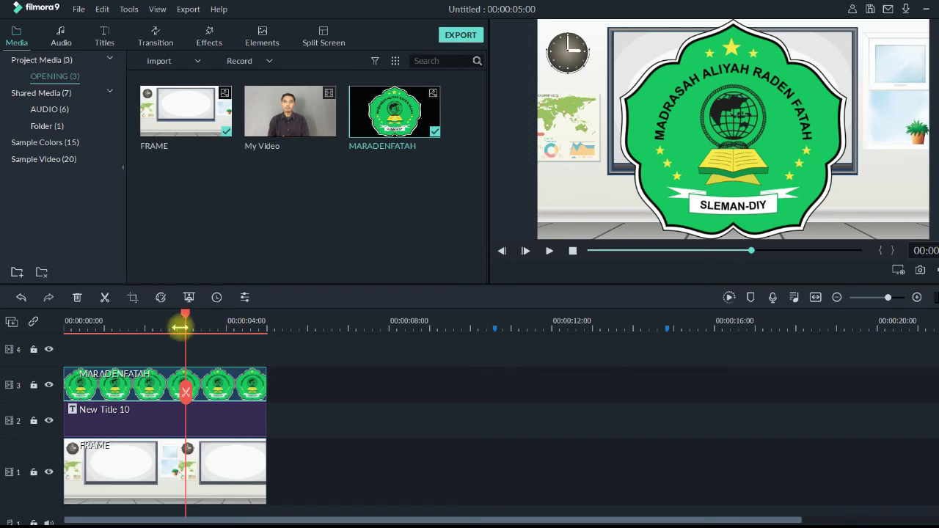
click(322, 376)
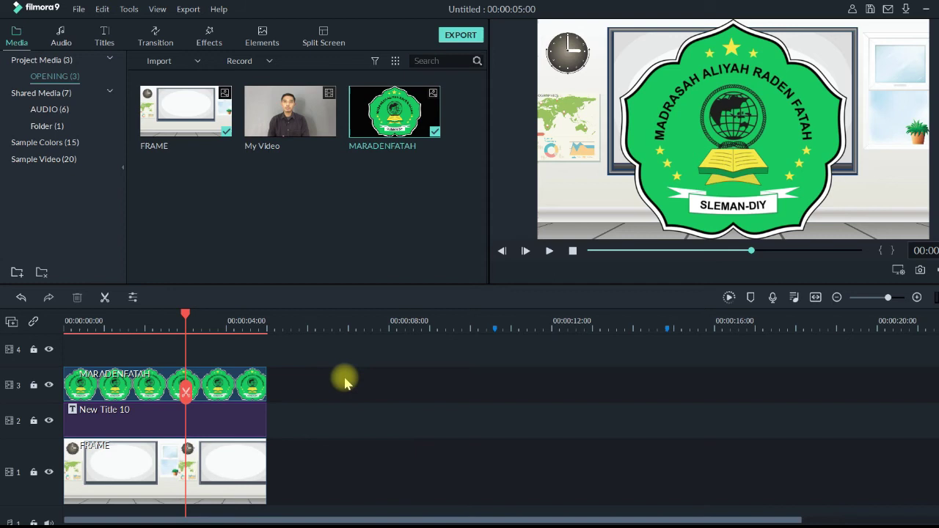
Scale the MARADENFATAH logo to 14.93 % and position it at X 0.0, Y 138.6, centred above the headline
double_click(227, 397)
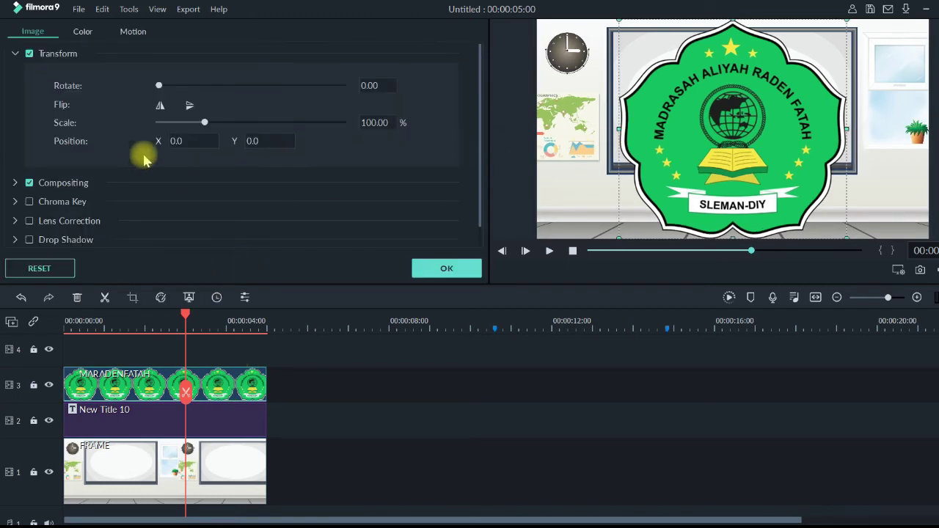
click(15, 54)
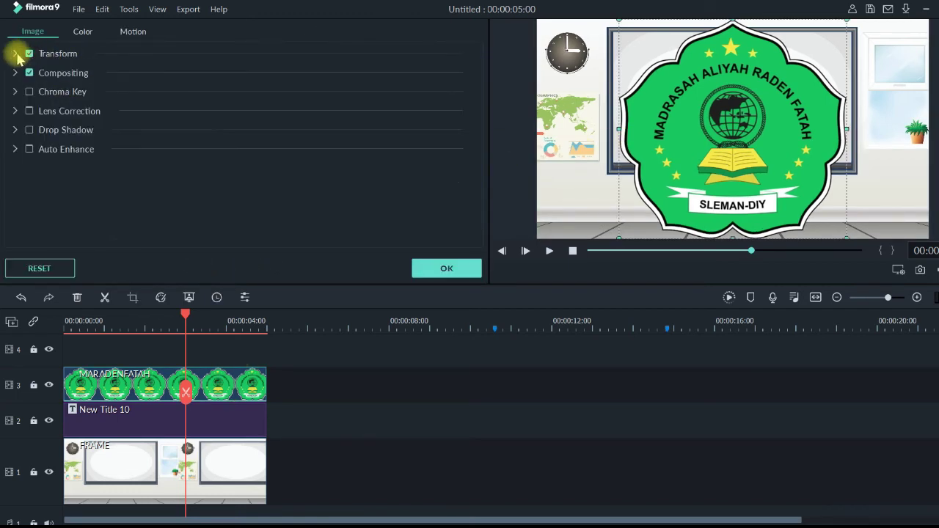
click(16, 54)
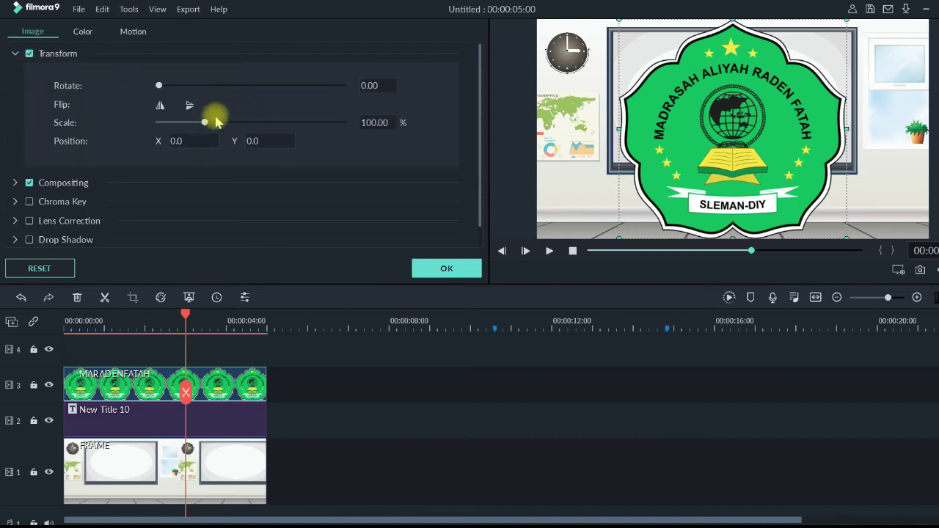
drag(204, 124, 166, 124)
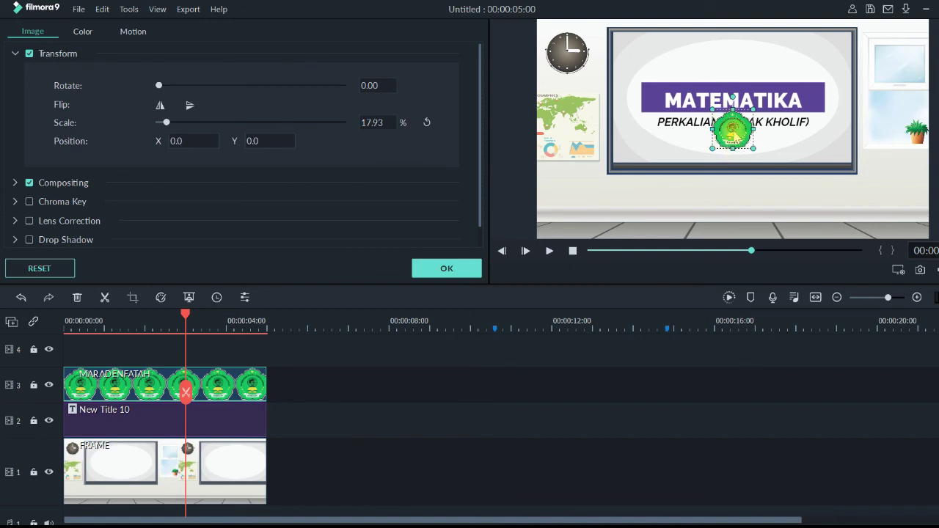
drag(731, 129, 732, 56)
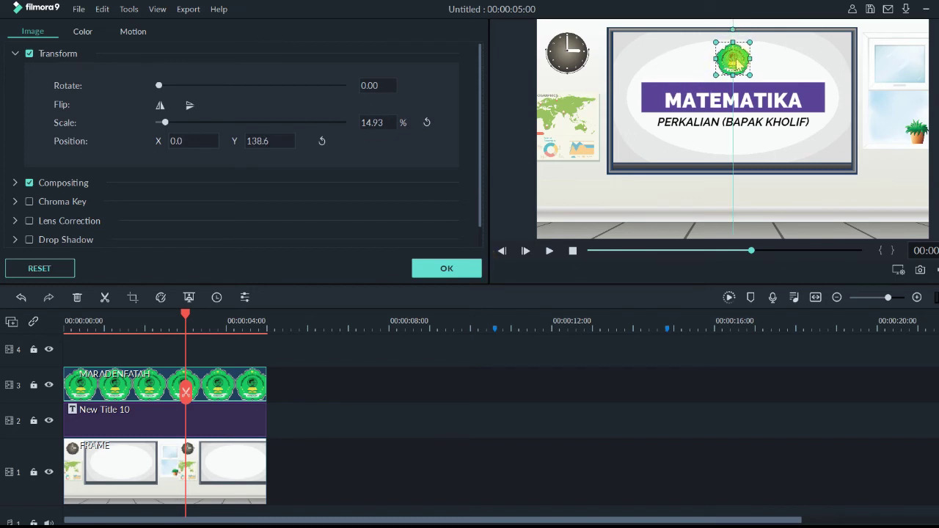
click(736, 65)
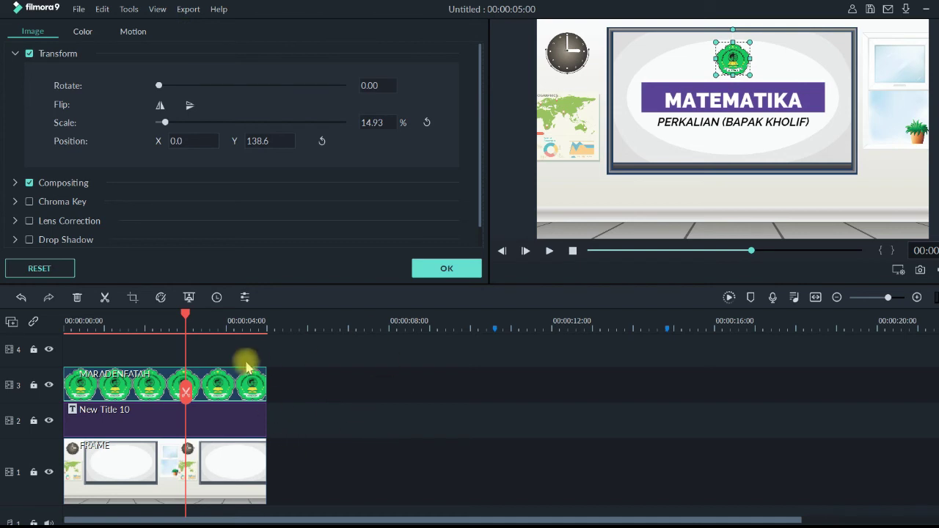
Apply the Boom! motion animation to the MARADENFATAH logo and accept the clip settings
click(133, 33)
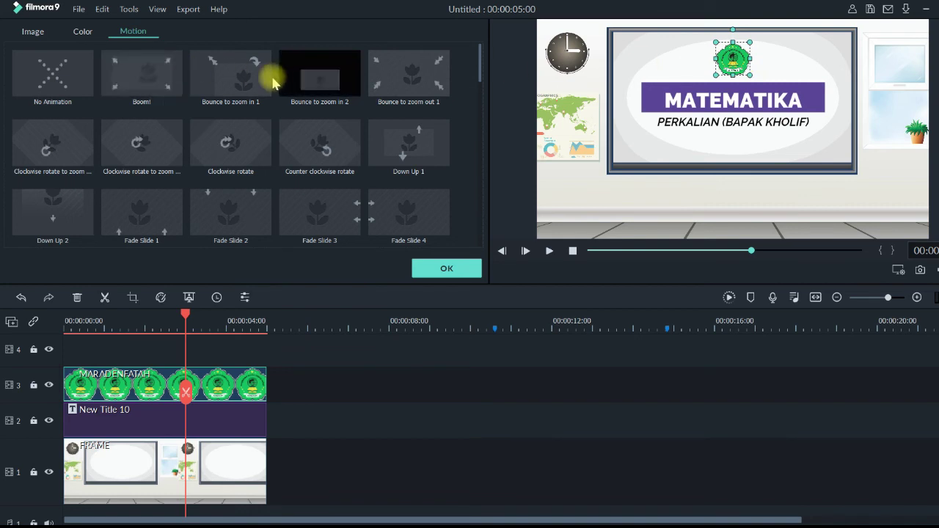
double_click(156, 87)
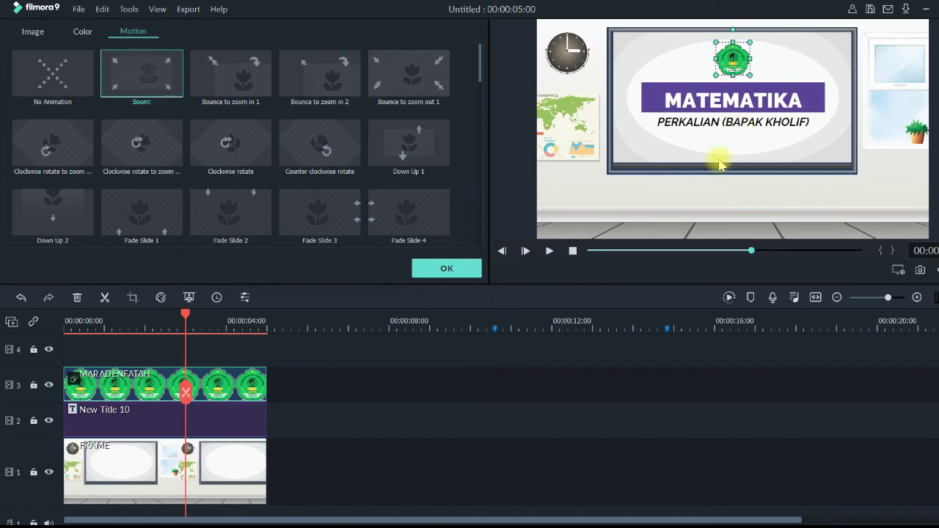
click(455, 270)
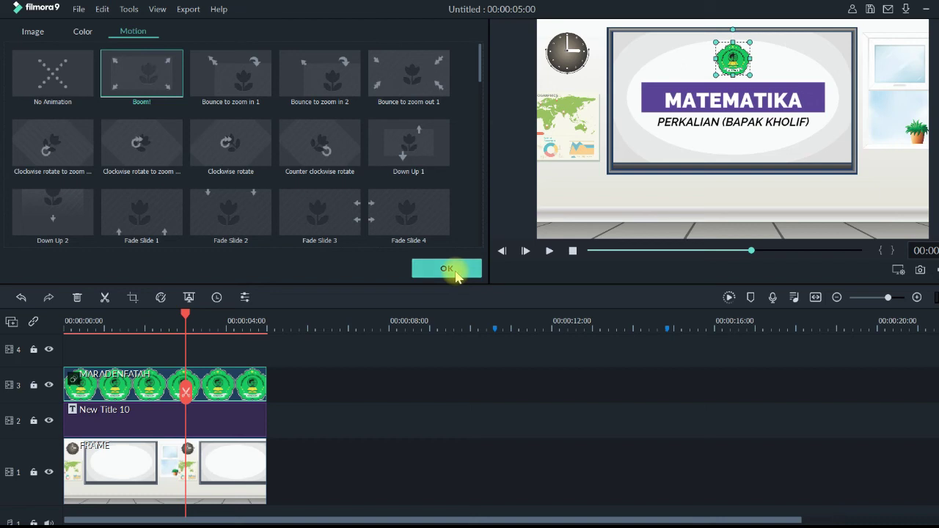
Play the opening from the beginning to the end to check the animated logo together with the title
click(573, 251)
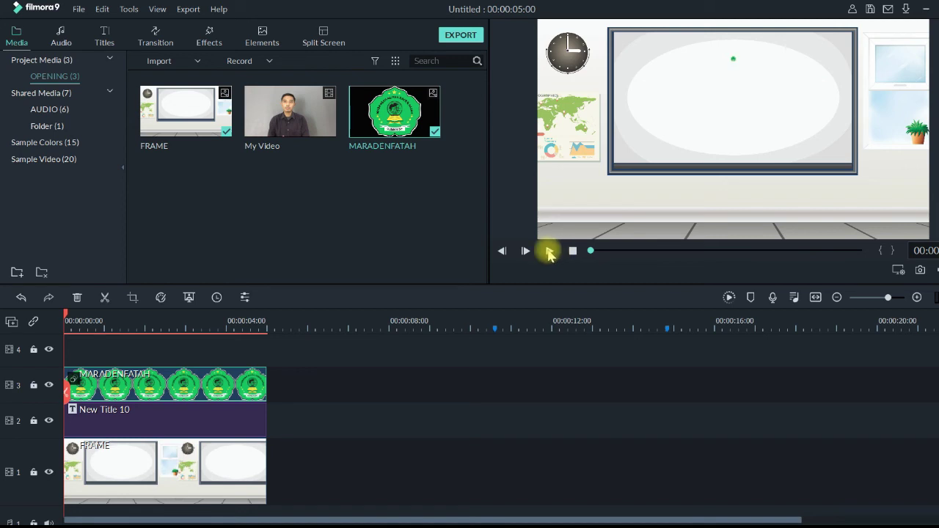
click(550, 252)
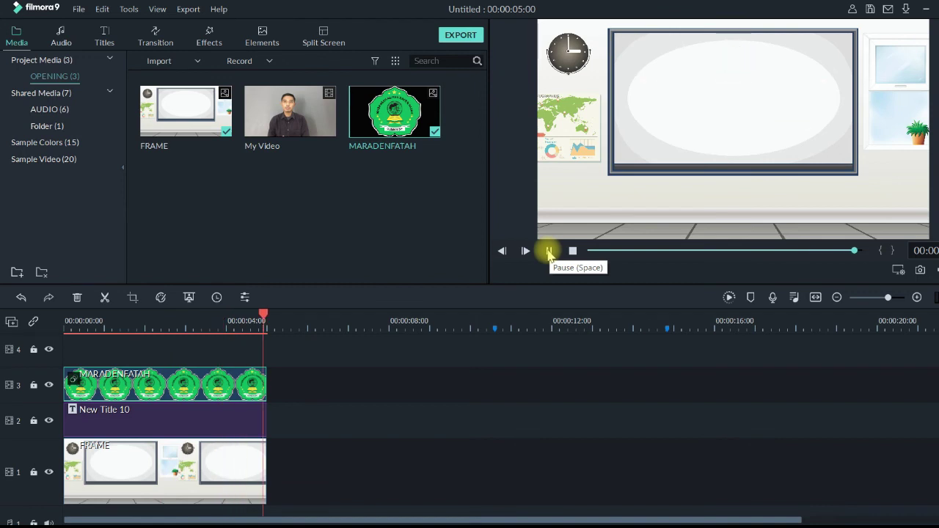
click(315, 389)
scroll(315, 389, up, 1)
scroll(315, 391, down, 3)
scroll(311, 391, up, 3)
scroll(312, 391, down, 1)
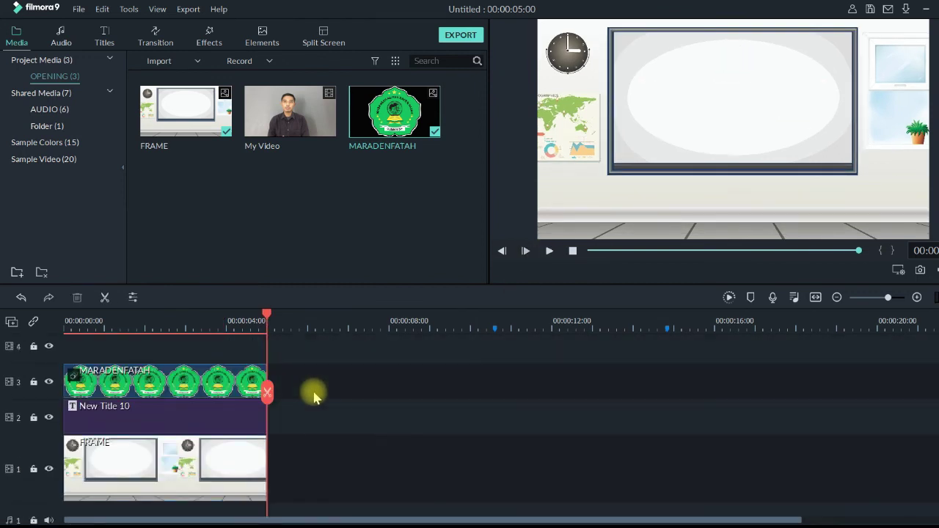
Place the "(No Copyright) Funny and Happy Children's Background Music For Videos" file from the AUDIO folder at the start of audio track 1
scroll(331, 466, down, 2)
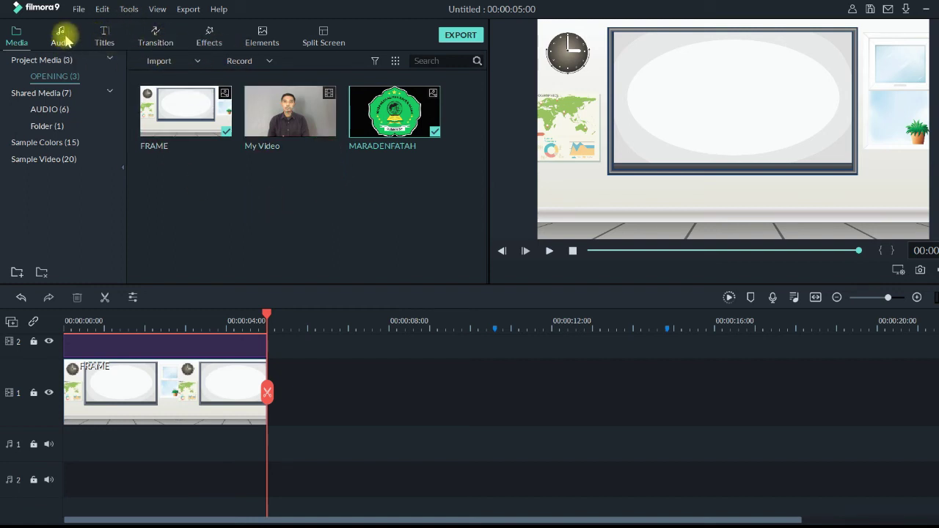
click(62, 39)
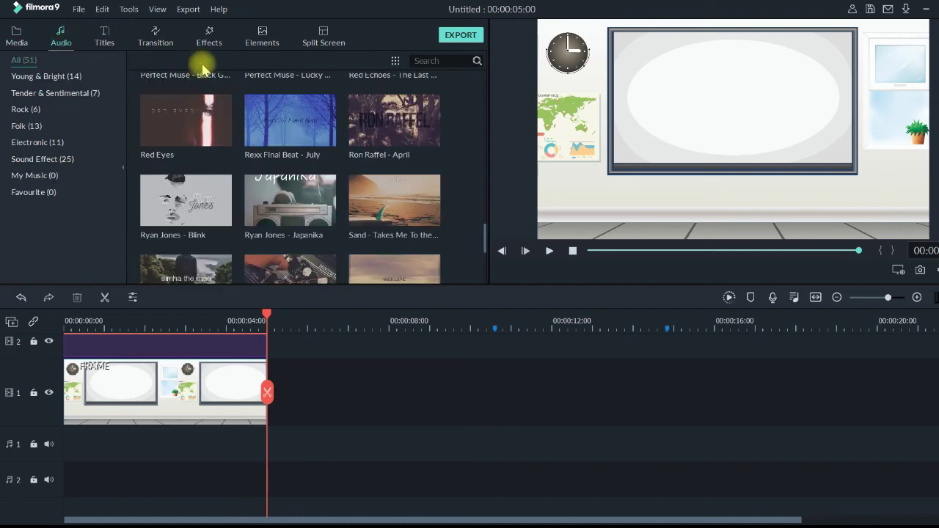
scroll(305, 216, down, 15)
scroll(305, 216, up, 10)
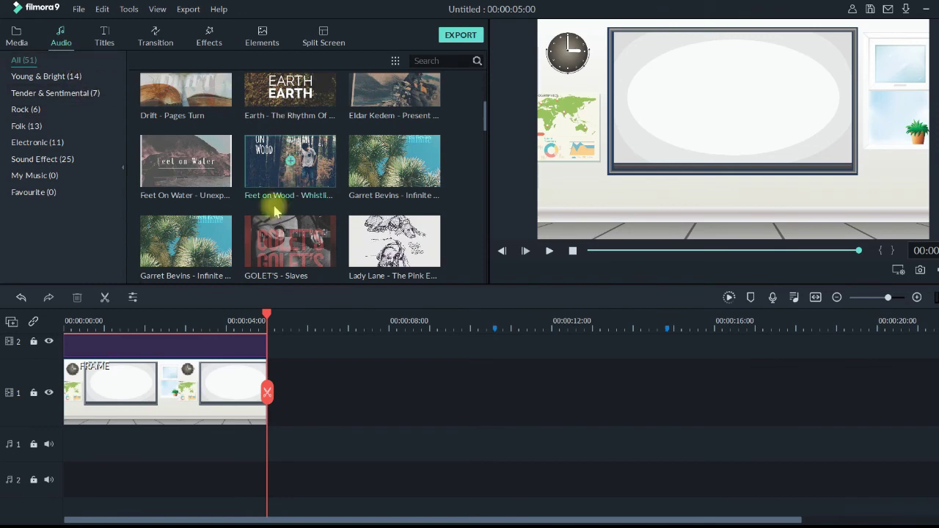
click(18, 44)
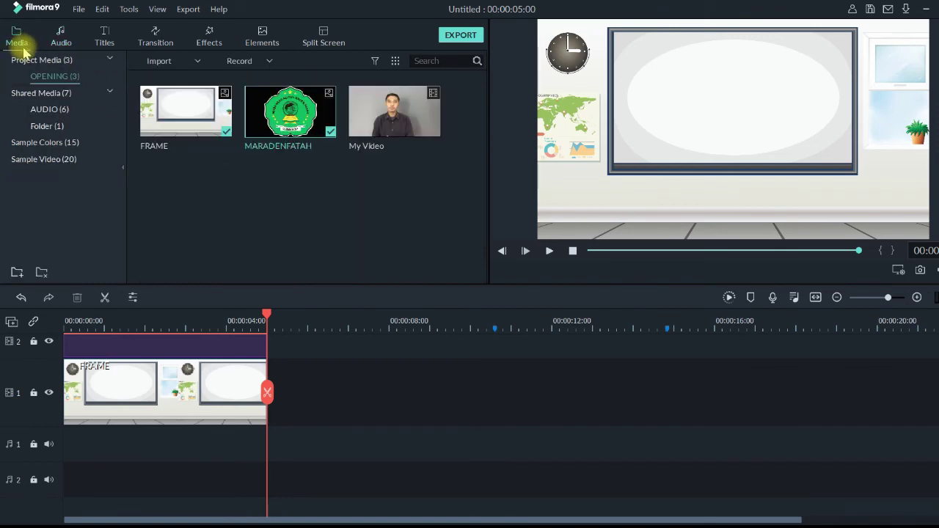
click(51, 113)
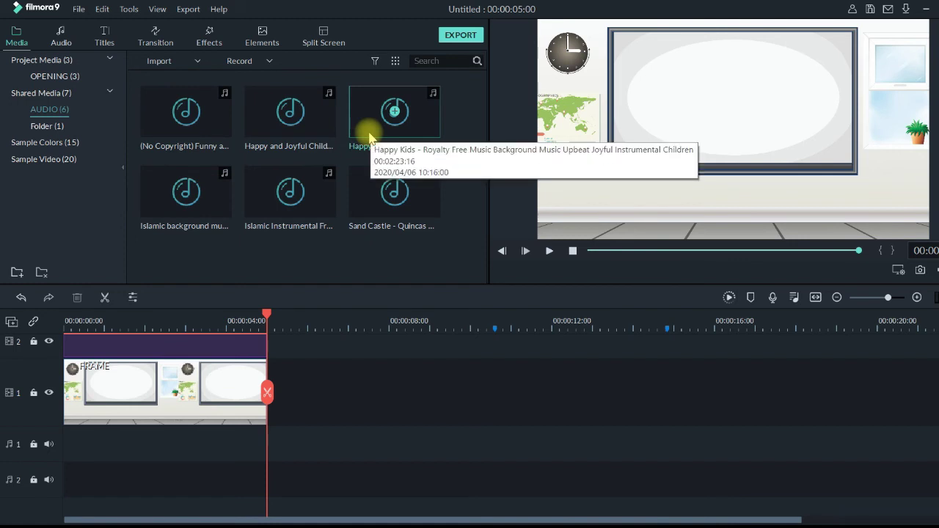
click(217, 132)
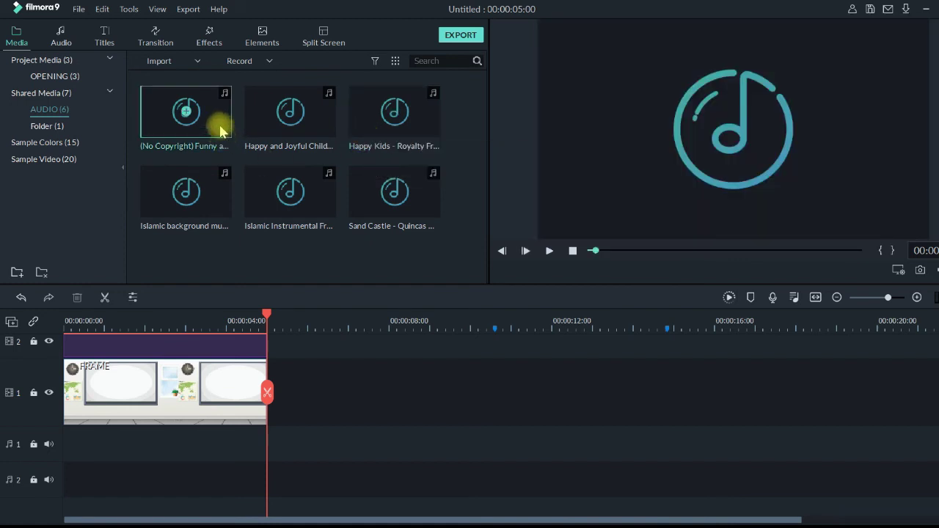
drag(232, 236, 51, 416)
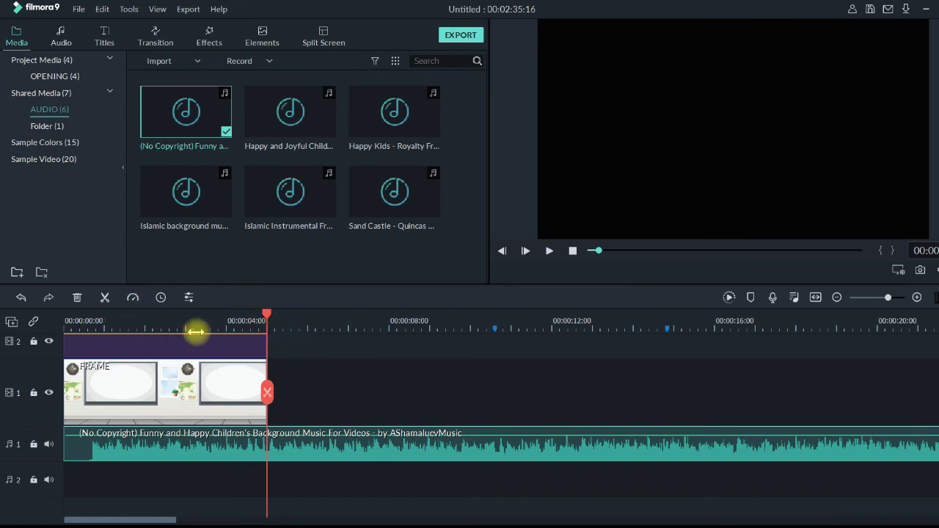
Split the background music on audio track 1 where its silent intro ends and the waveform begins
click(94, 319)
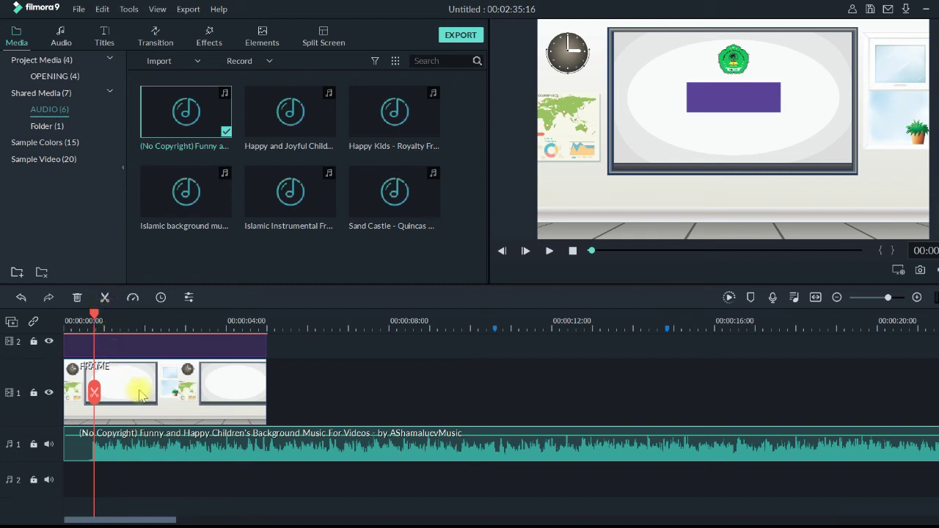
click(84, 453)
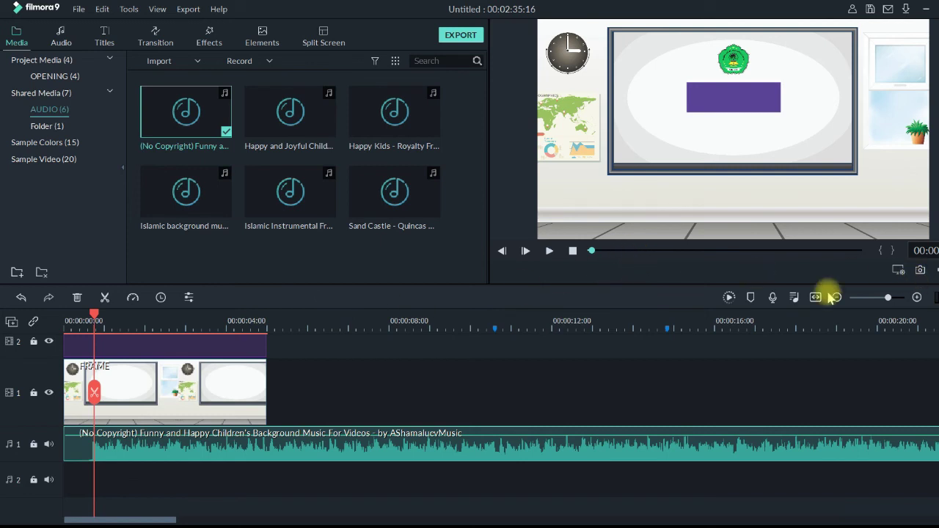
click(82, 454)
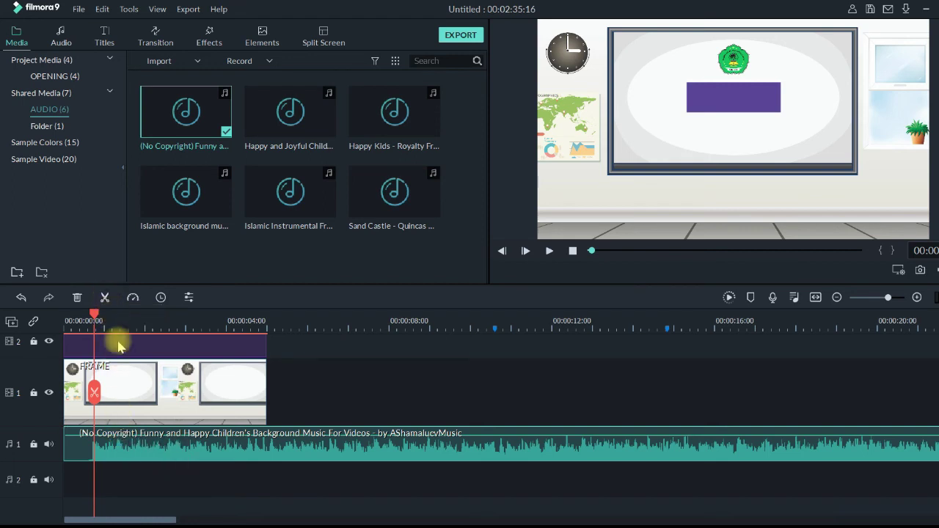
click(360, 400)
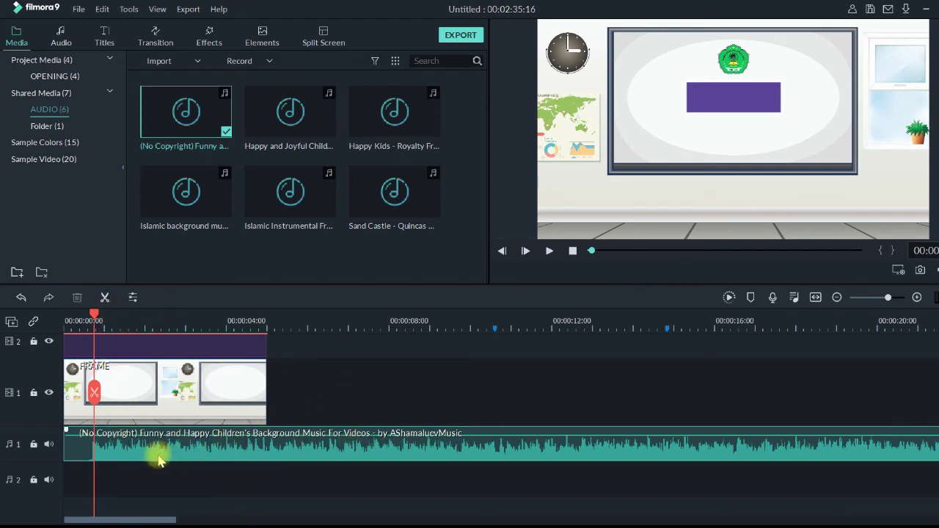
click(560, 452)
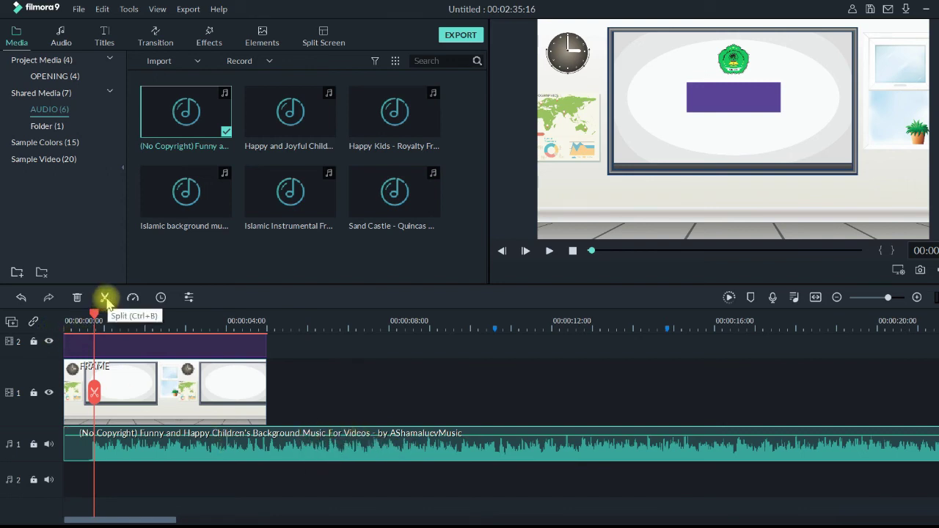
click(104, 298)
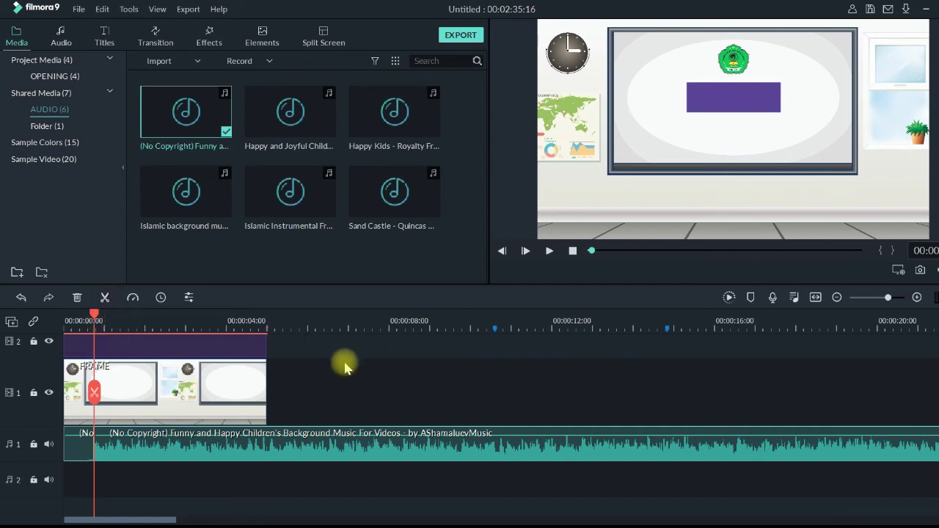
Try splitting the logo, title and FRAME clips together at the playhead with nothing selected, and undo that split
scroll(334, 356, up, 2)
scroll(329, 354, down, 1)
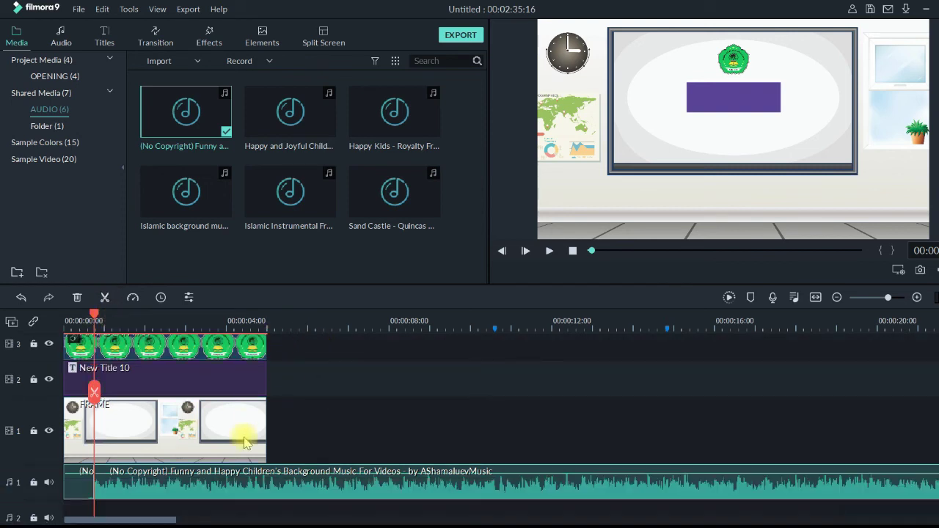
click(387, 407)
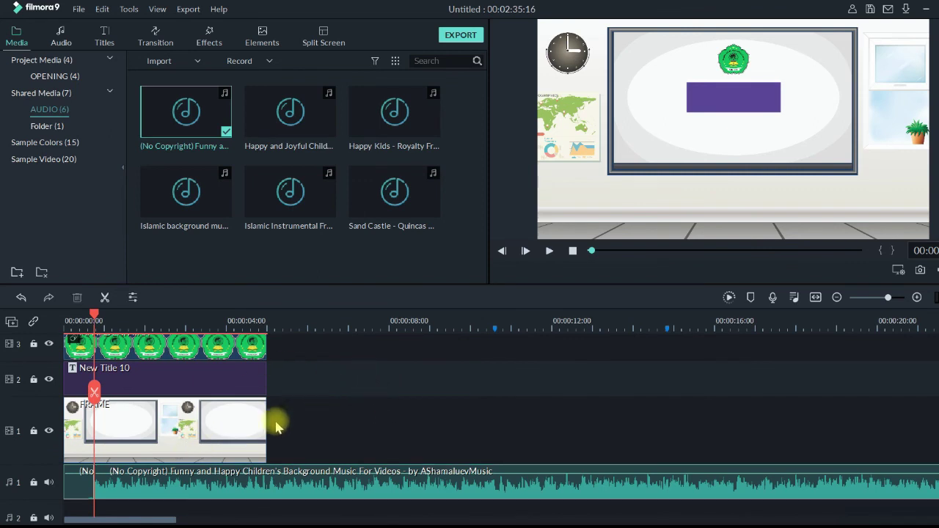
scroll(300, 414, down, 1)
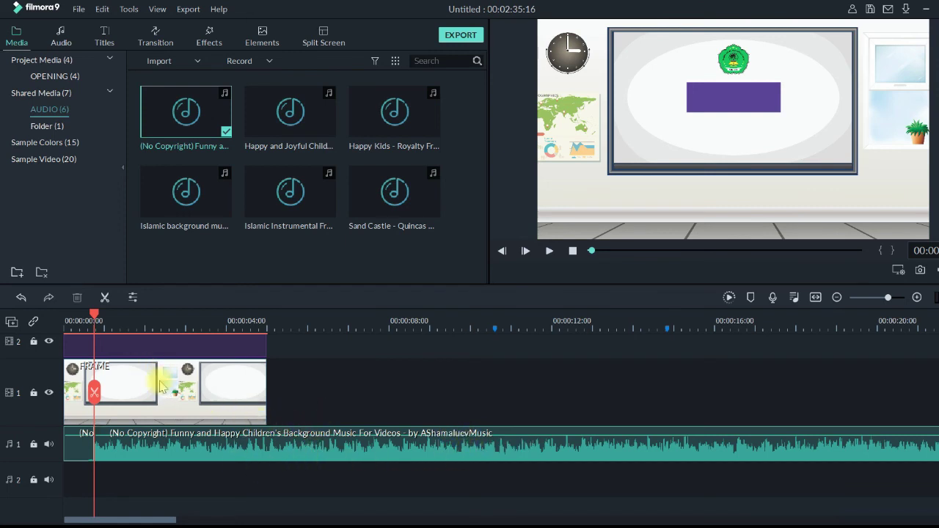
scroll(160, 386, up, 2)
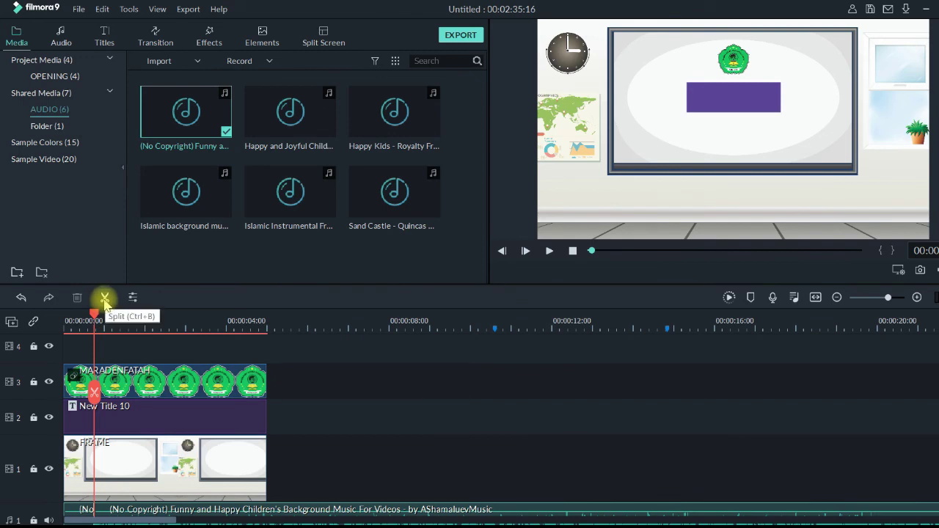
click(105, 298)
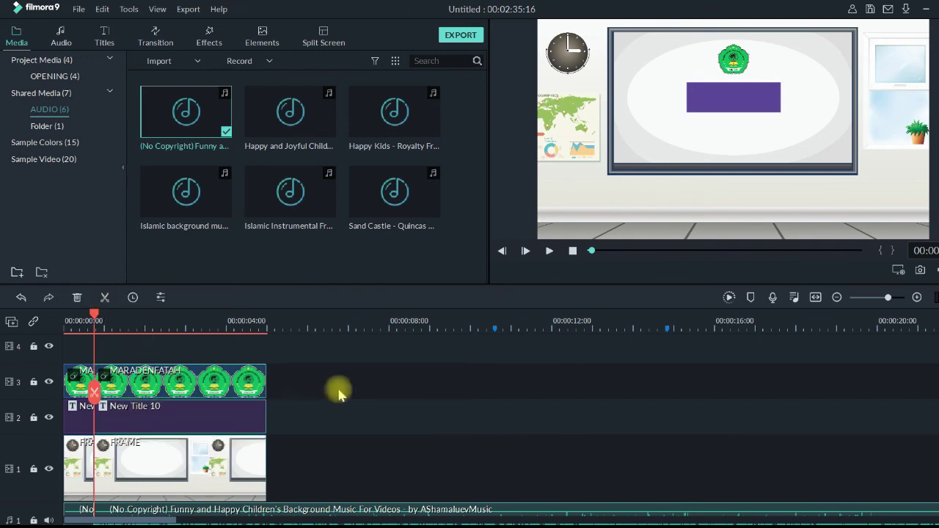
click(320, 314)
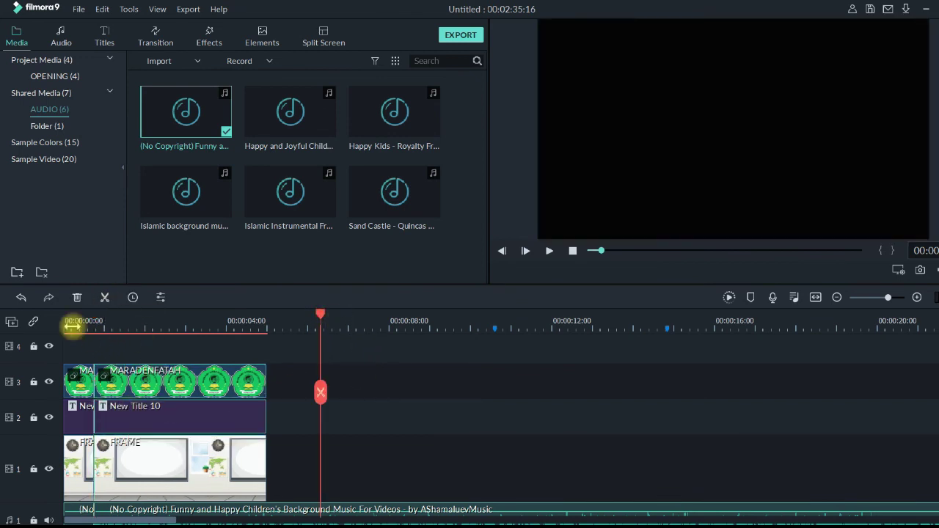
click(20, 297)
Delete the short silent segment at the beginning of the background music so the remaining music starts at zero
scroll(367, 428, down, 2)
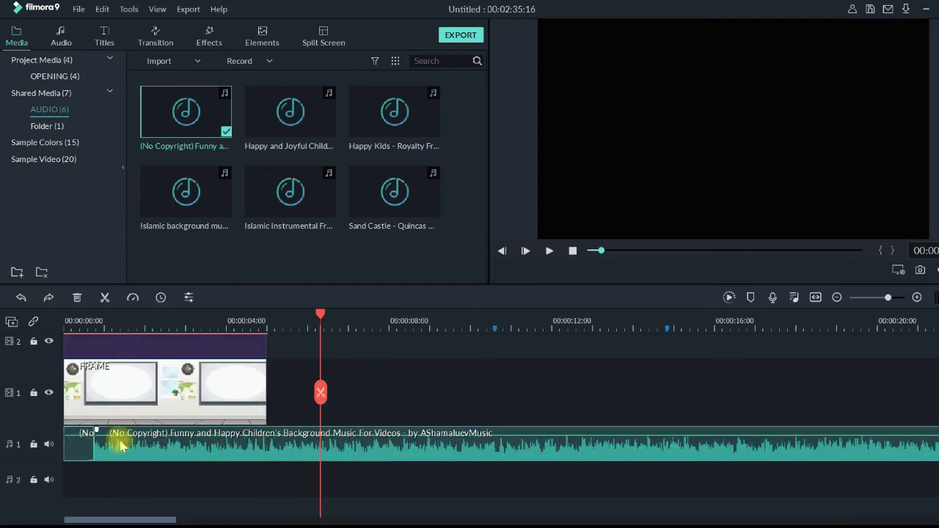
click(106, 486)
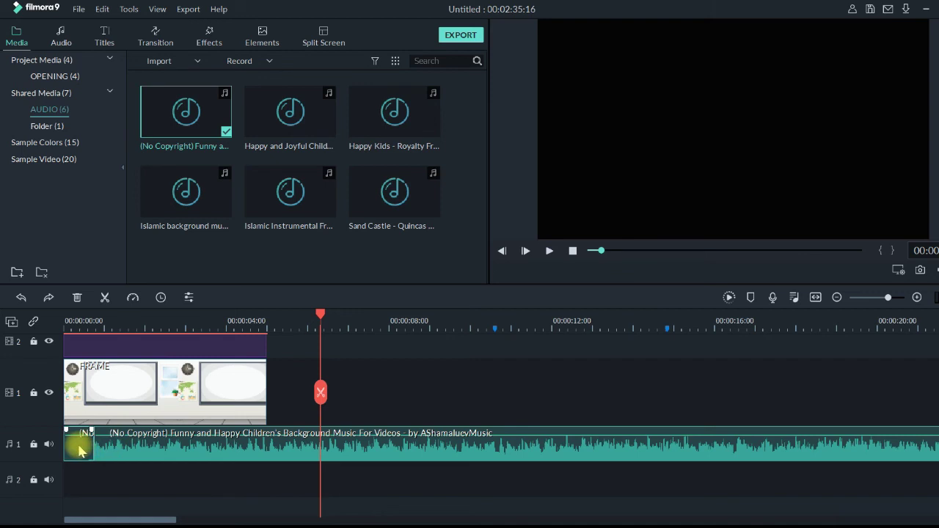
key(Delete)
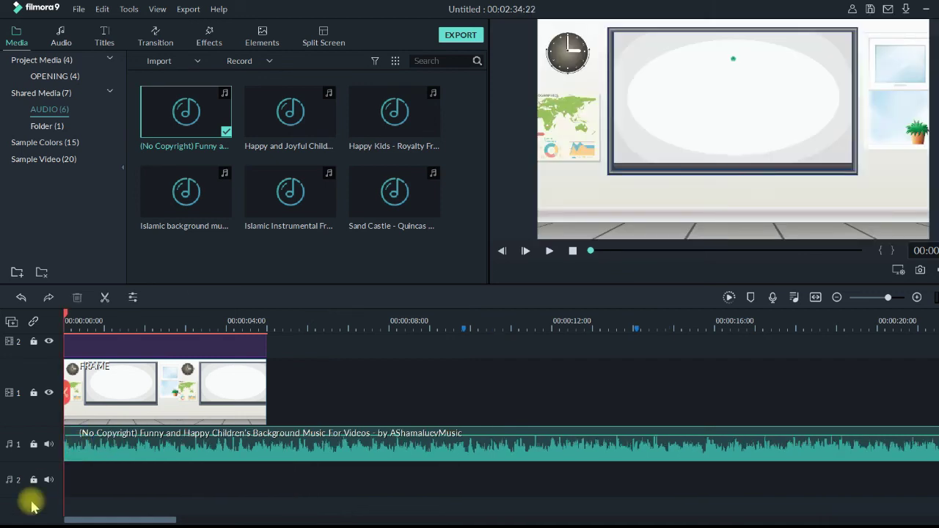
Play the opening from the beginning past the end of the visuals to check it with the background music
scroll(504, 409, up, 2)
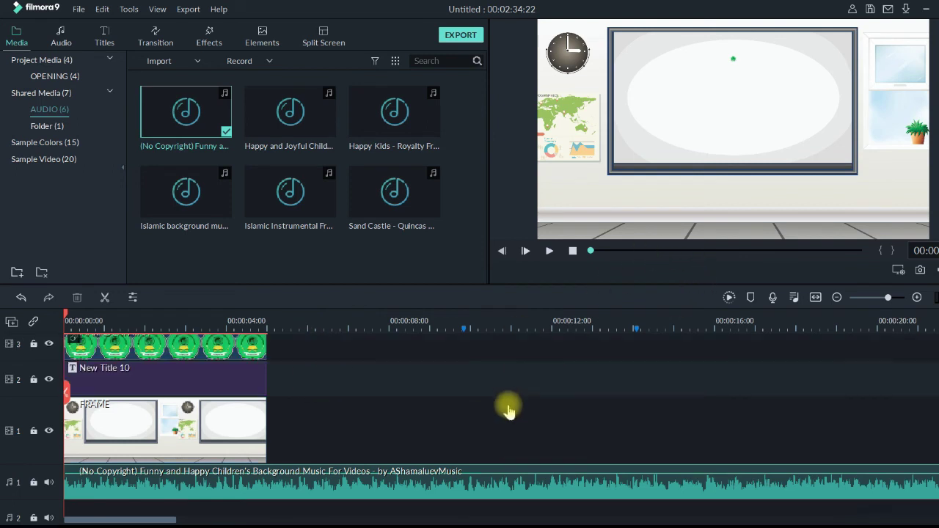
scroll(283, 413, down, 2)
scroll(283, 413, up, 2)
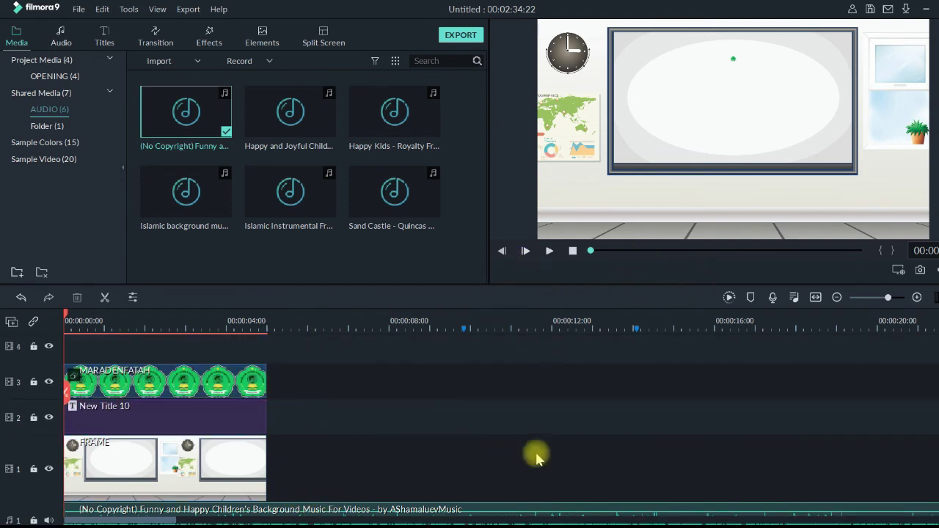
scroll(514, 440, down, 2)
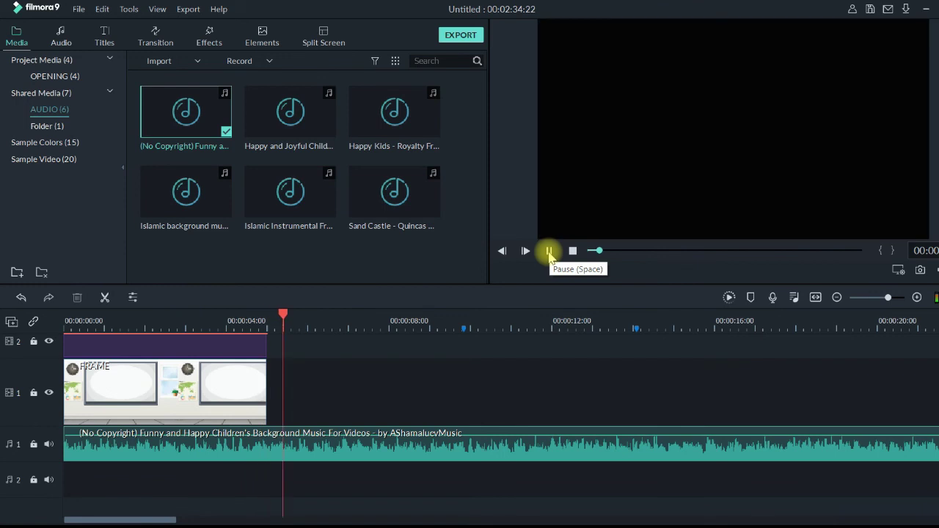
click(549, 252)
scroll(297, 378, up, 3)
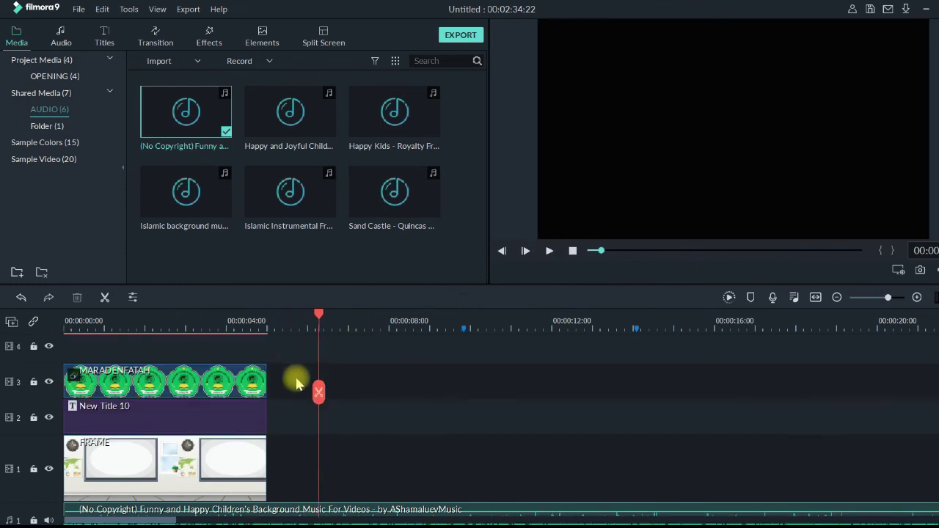
Split the background music at 00:00:05:18, just past the end of the FRAME clip, and delete the part after the cut
click(267, 320)
scroll(294, 342, down, 2)
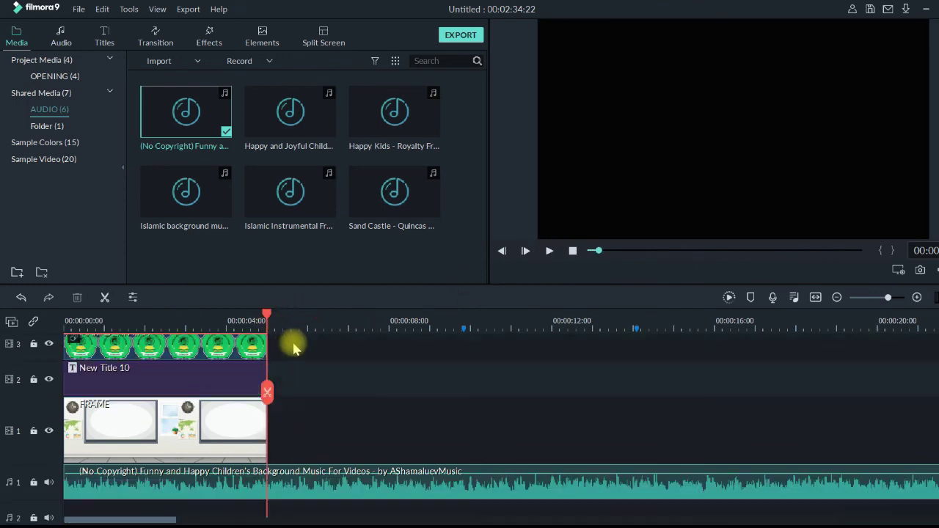
scroll(297, 352, up, 2)
click(296, 320)
scroll(312, 351, down, 2)
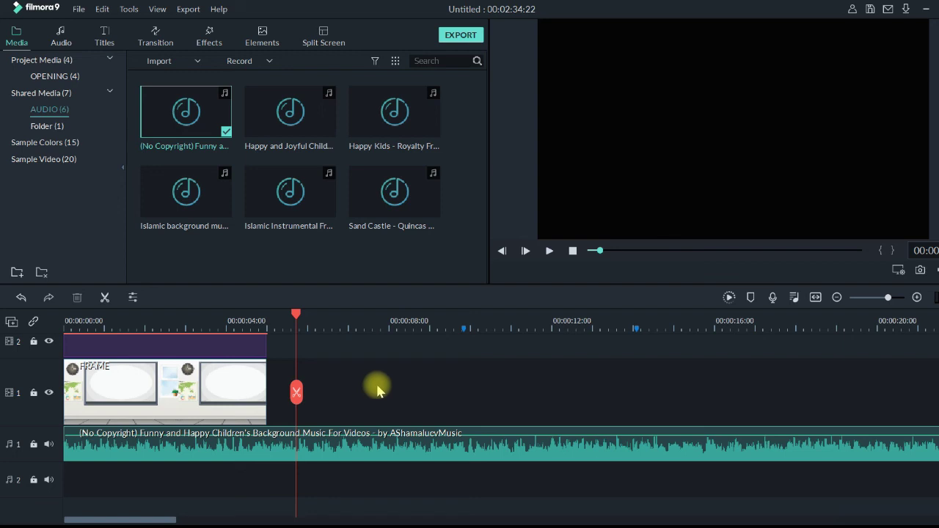
scroll(299, 392, up, 1)
scroll(345, 413, down, 1)
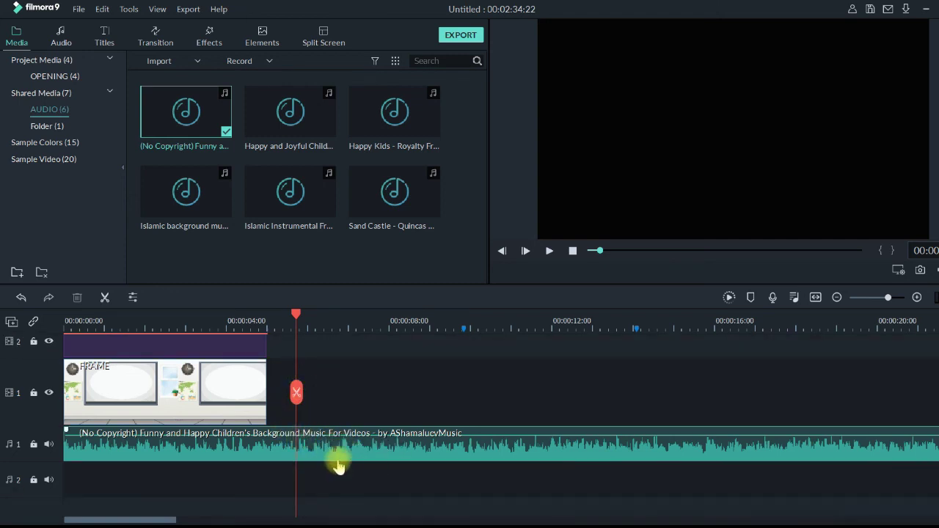
scroll(336, 458, up, 1)
scroll(336, 457, down, 1)
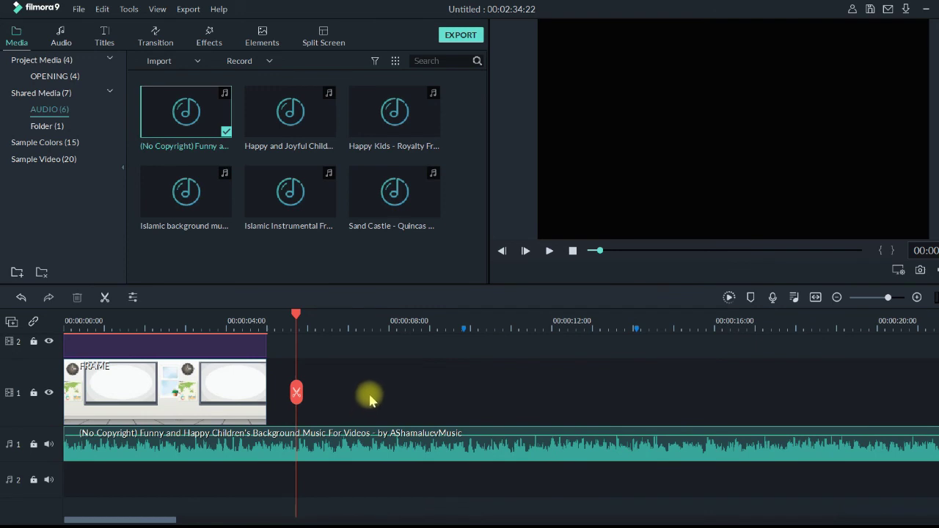
click(349, 448)
click(105, 297)
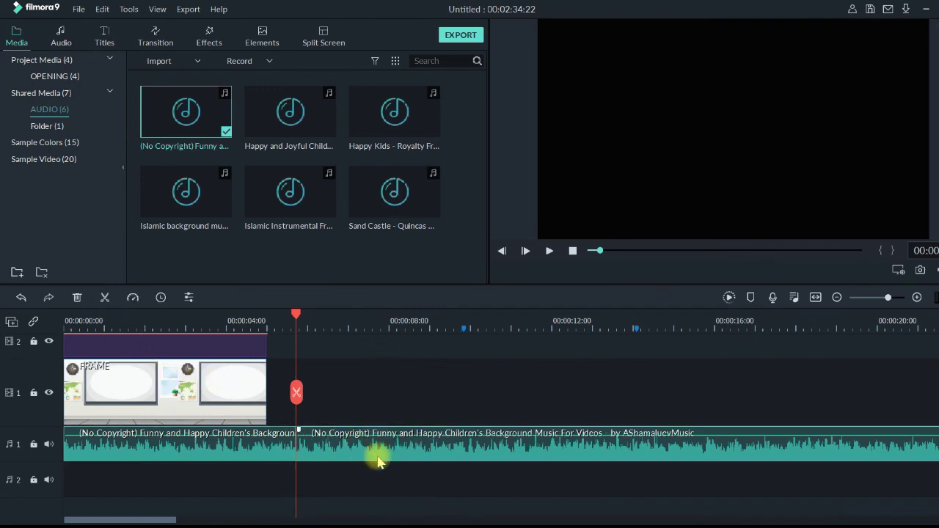
key(Delete)
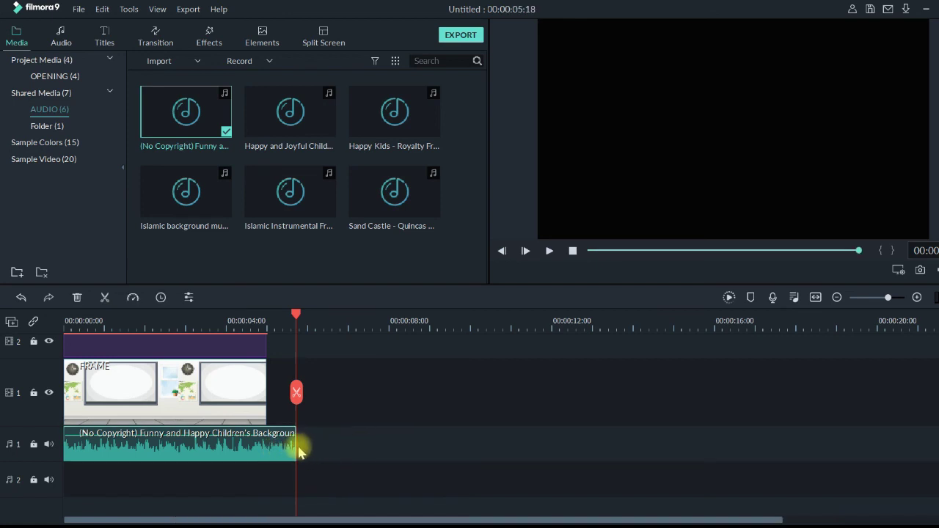
Trim the end of the background music to 00:00:05:00, flush with the end of the logo, title and FRAME clips
drag(296, 446, 297, 446)
drag(296, 442, 296, 442)
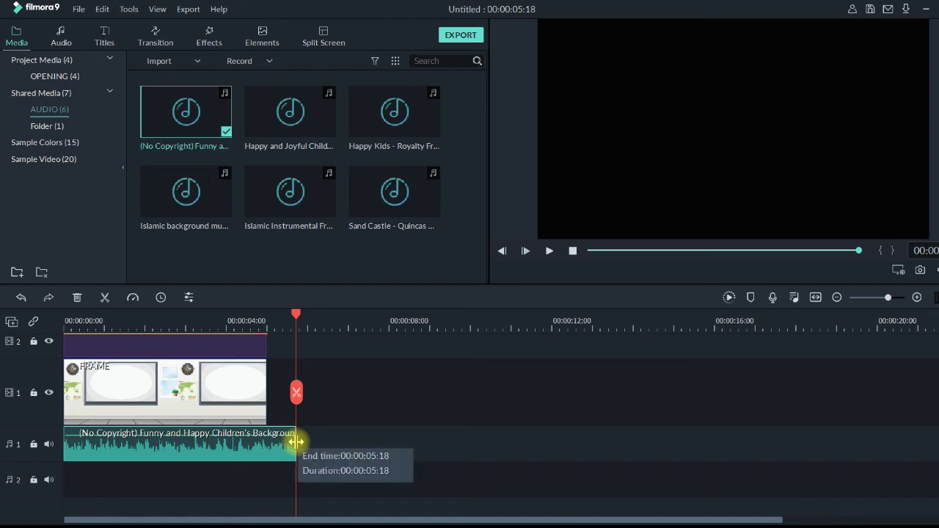
drag(284, 449, 266, 442)
scroll(266, 442, up, 2)
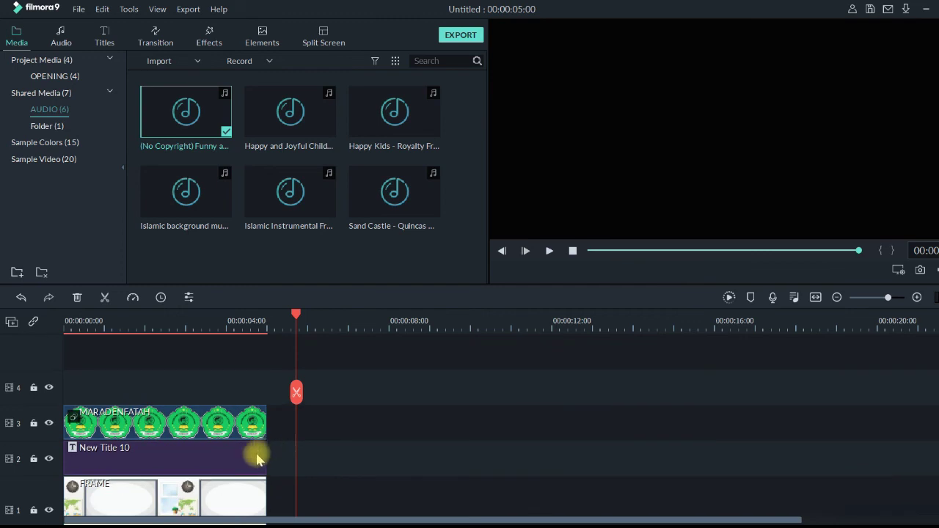
scroll(261, 447, down, 2)
scroll(270, 435, up, 2)
scroll(277, 443, down, 2)
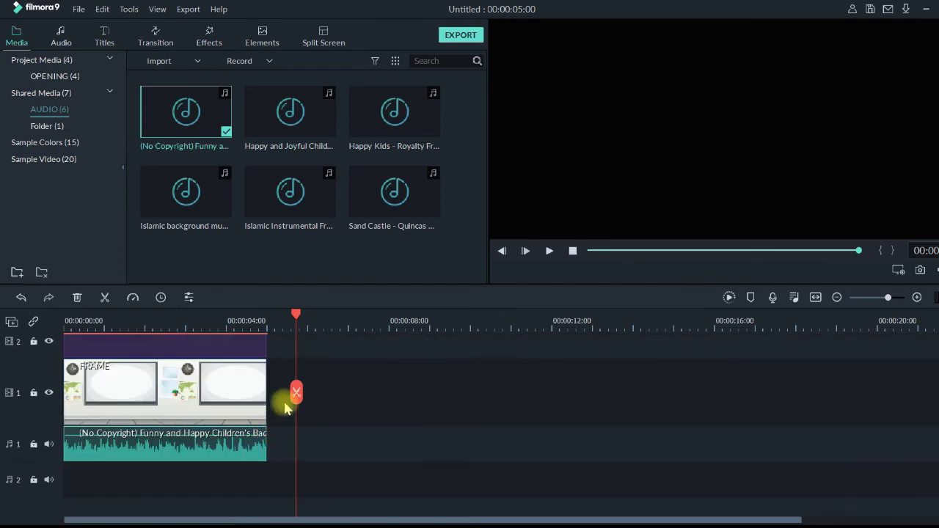
Play the last part of the opening to check how the background music ends
scroll(281, 401, up, 3)
click(258, 324)
scroll(303, 416, down, 3)
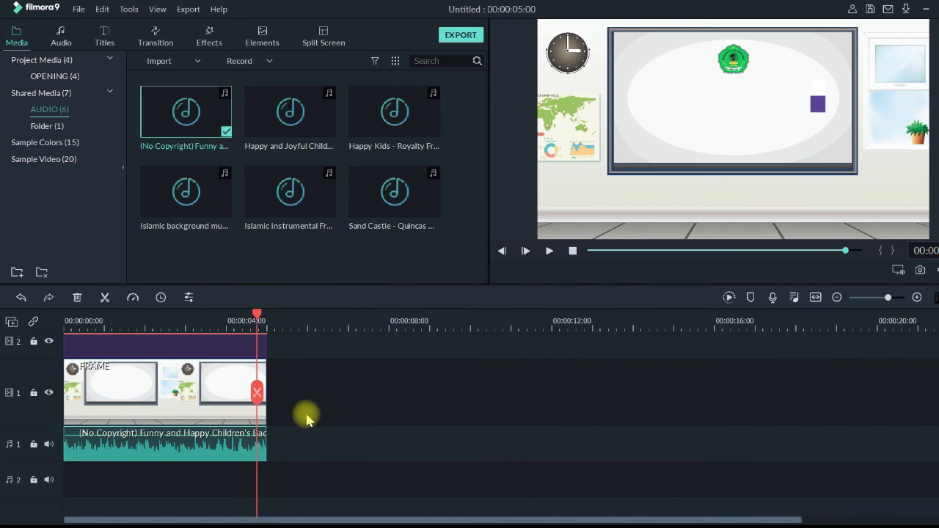
scroll(298, 413, up, 2)
scroll(302, 413, down, 2)
click(550, 251)
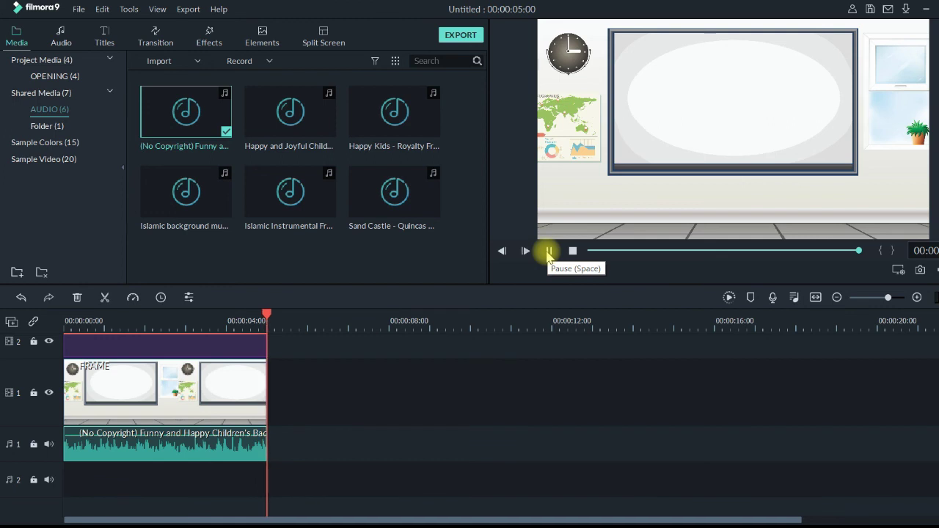
click(257, 321)
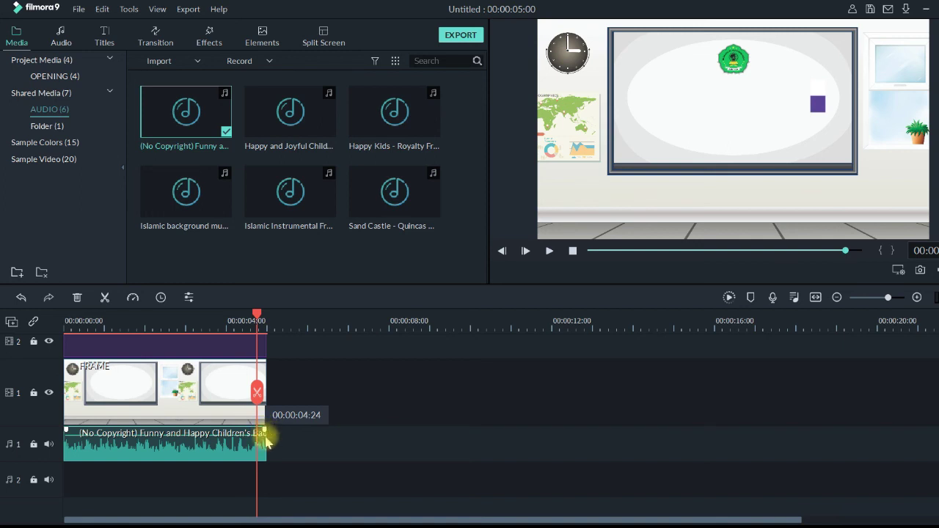
Add a short fade-out at the end of the background music, starting at about 00:00:04:24
mouse_move(261, 438)
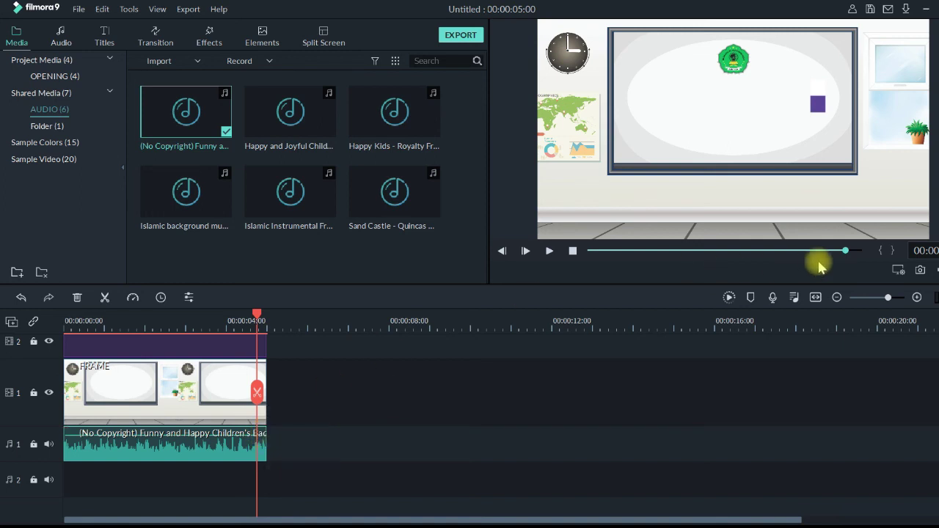
click(903, 298)
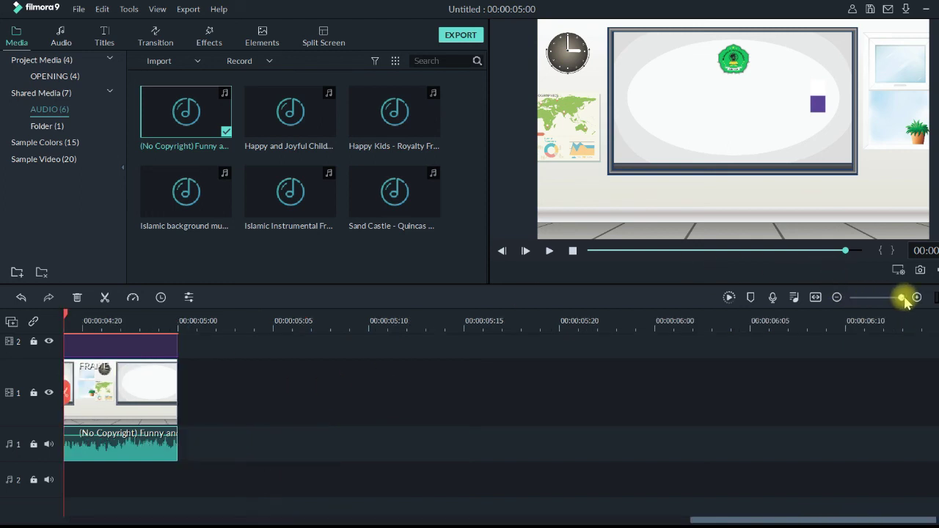
drag(771, 518, 669, 506)
drag(501, 431, 503, 431)
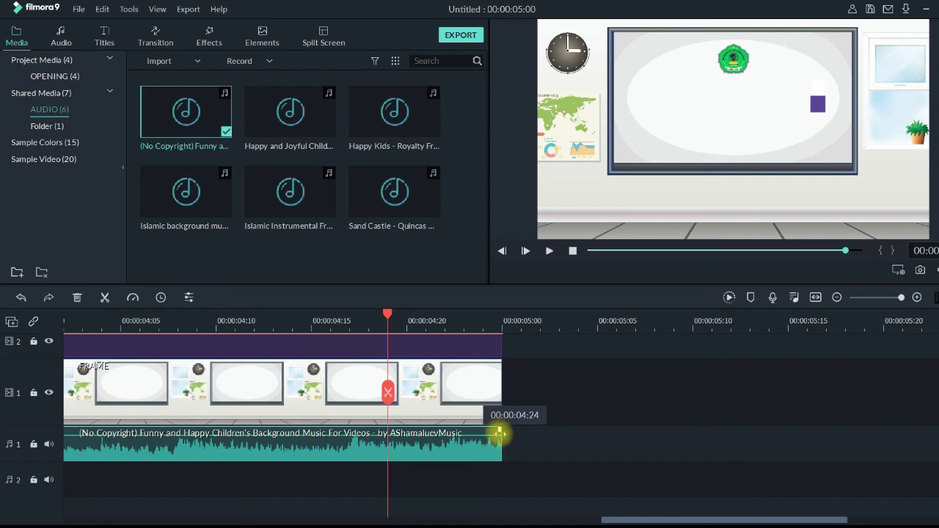
drag(500, 434, 503, 432)
drag(493, 432, 510, 473)
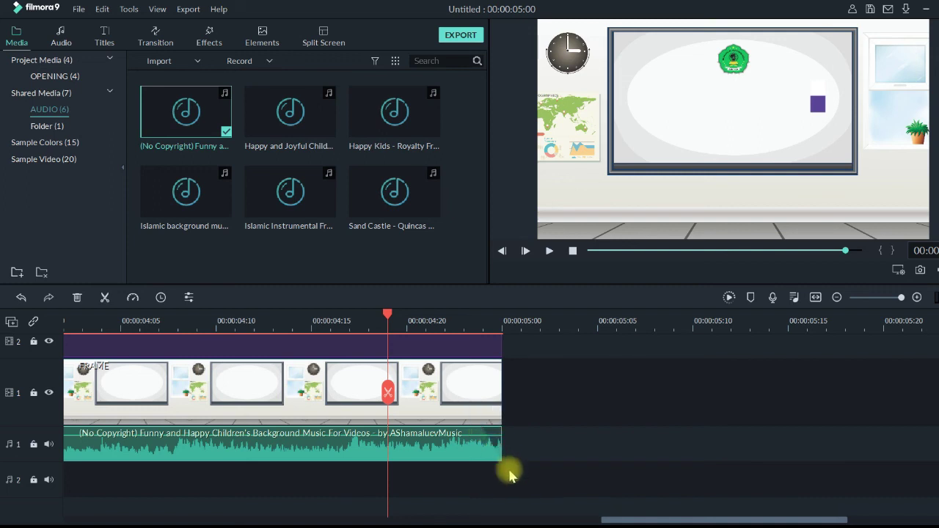
drag(482, 432, 502, 434)
scroll(510, 466, up, 2)
scroll(516, 441, down, 2)
scroll(516, 428, up, 2)
scroll(507, 431, down, 2)
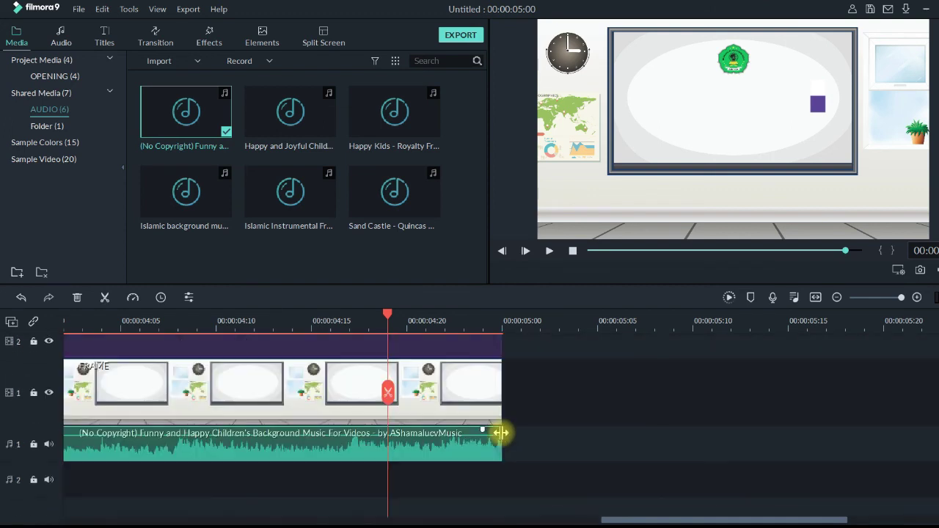
scroll(454, 367, up, 2)
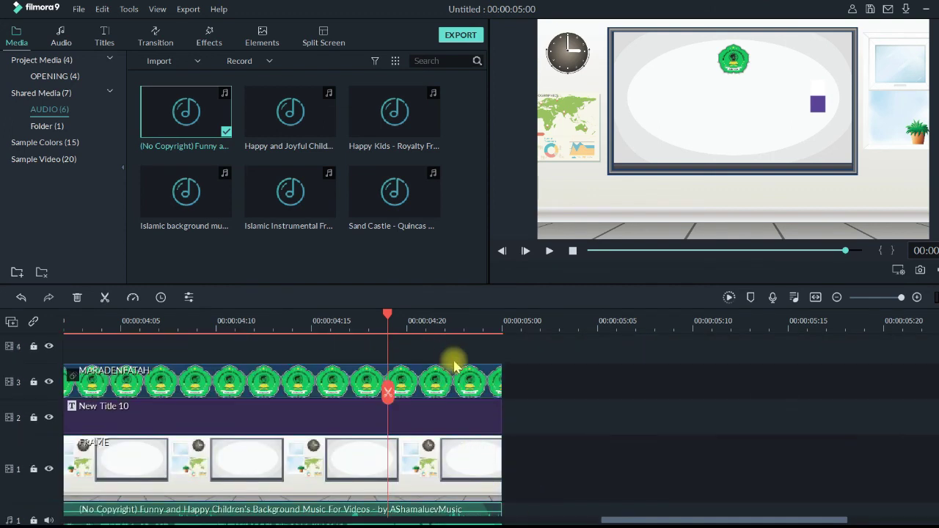
scroll(499, 426, down, 2)
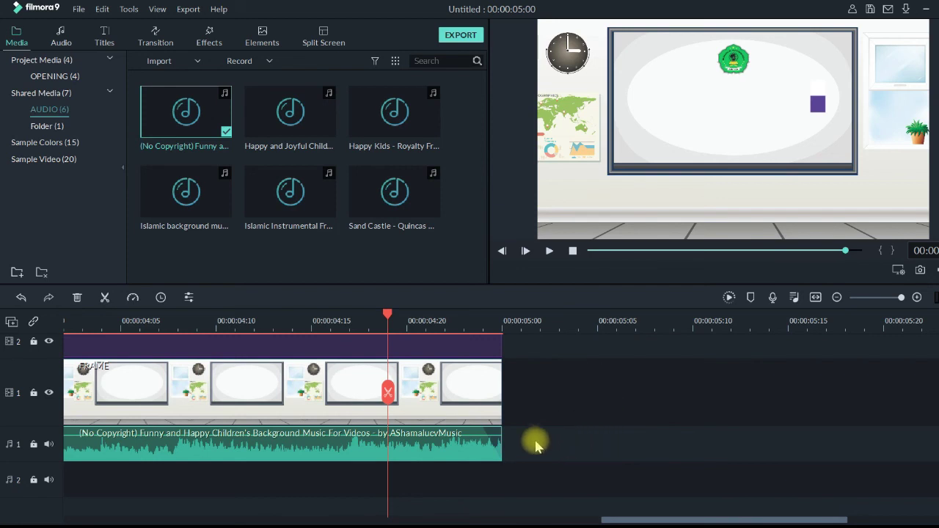
Lengthen the background music's fade-out so it starts at about 00:00:04:09, and play the ending to check it
scroll(549, 425, up, 2)
click(549, 251)
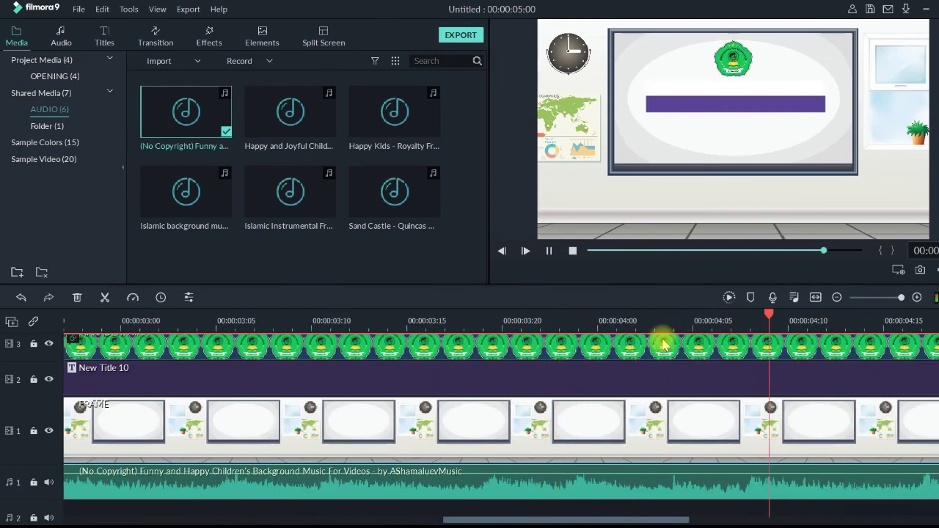
click(564, 320)
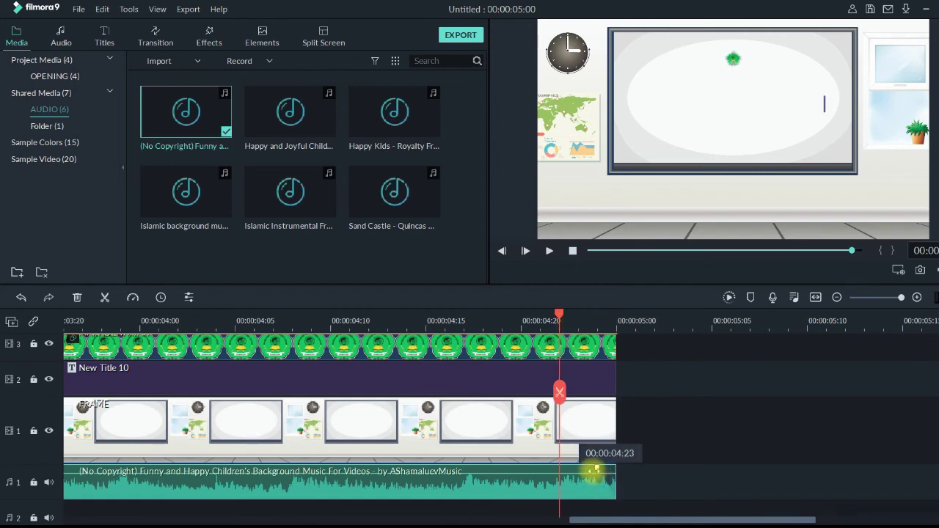
drag(597, 469, 314, 468)
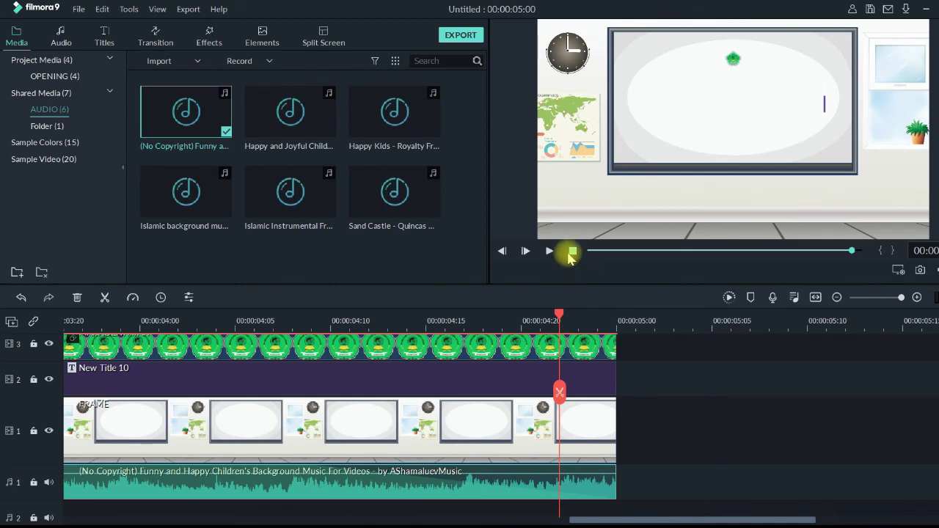
click(571, 252)
click(550, 251)
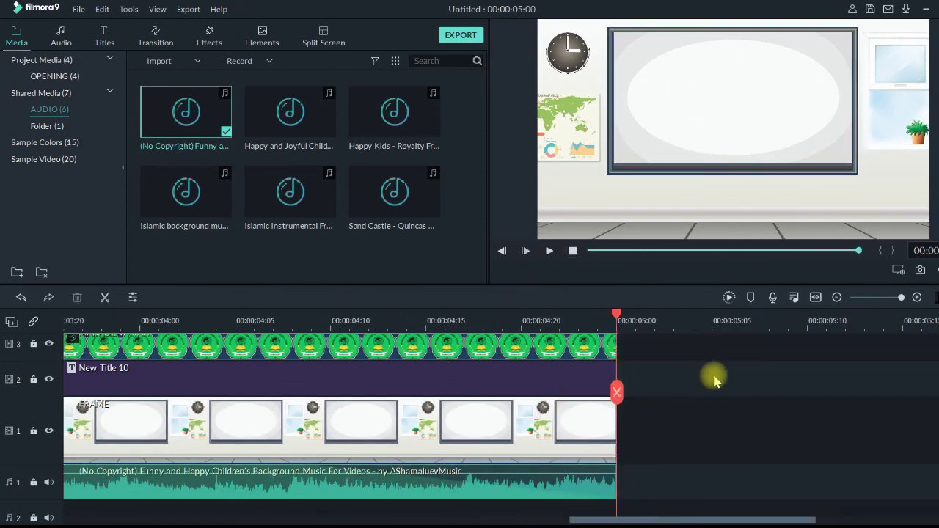
Review the logo, title, FRAME and music tracks along the whole length of the opening
scroll(650, 399, up, 1)
scroll(653, 418, down, 2)
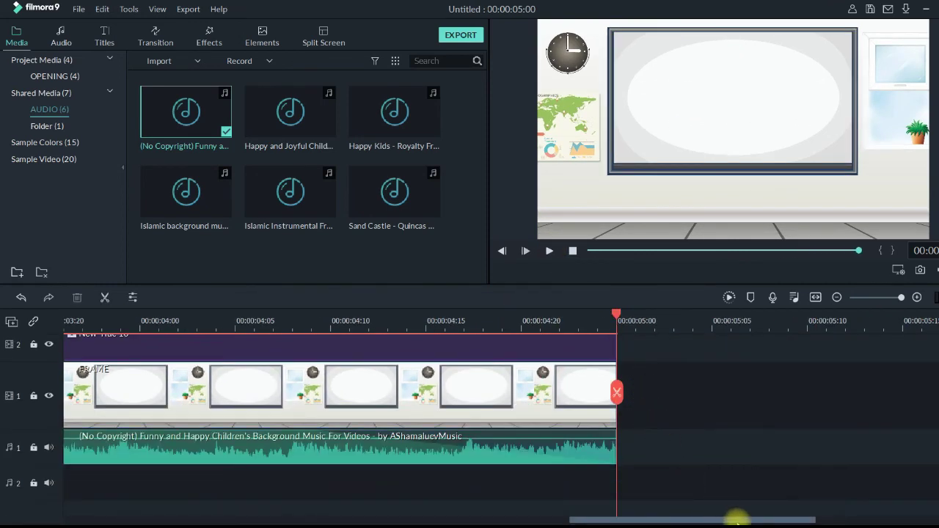
mouse_move(738, 520)
mouse_down()
mouse_move(817, 516)
mouse_move(655, 521)
mouse_move(724, 513)
mouse_up()
scroll(640, 476, up, 2)
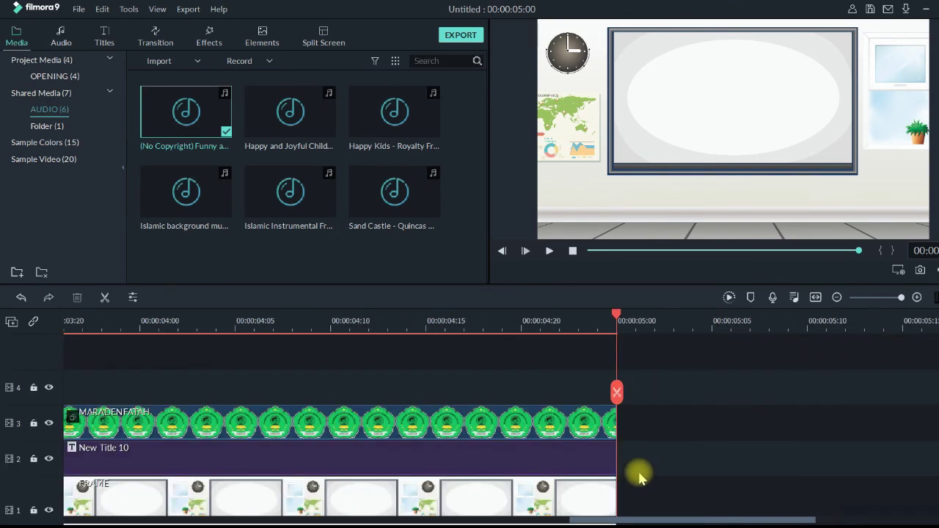
scroll(660, 432, down, 2)
drag(663, 518, 130, 511)
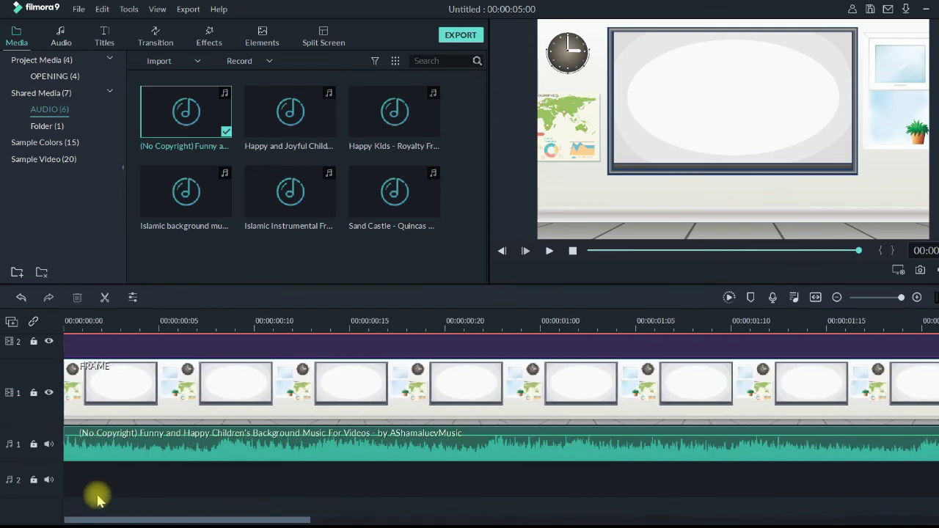
scroll(114, 475, up, 2)
scroll(147, 451, down, 2)
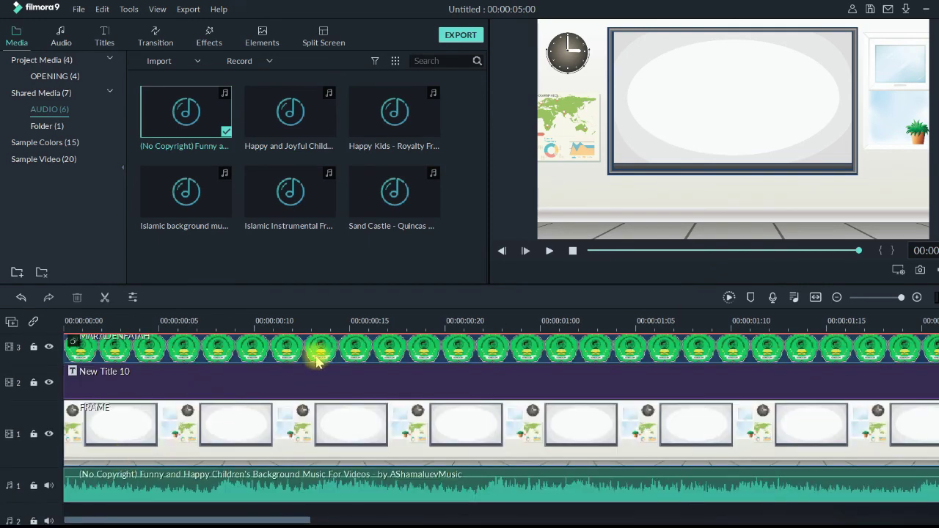
scroll(408, 345, up, 2)
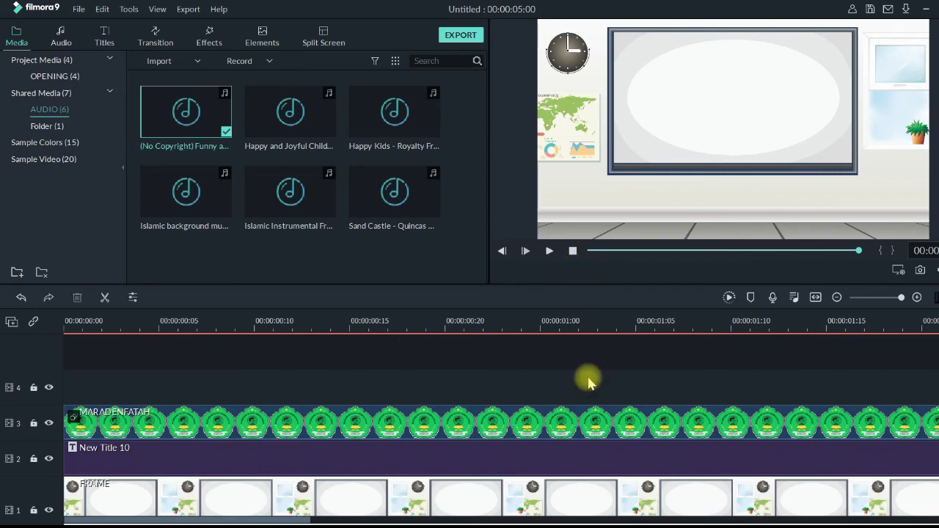
scroll(558, 388, down, 2)
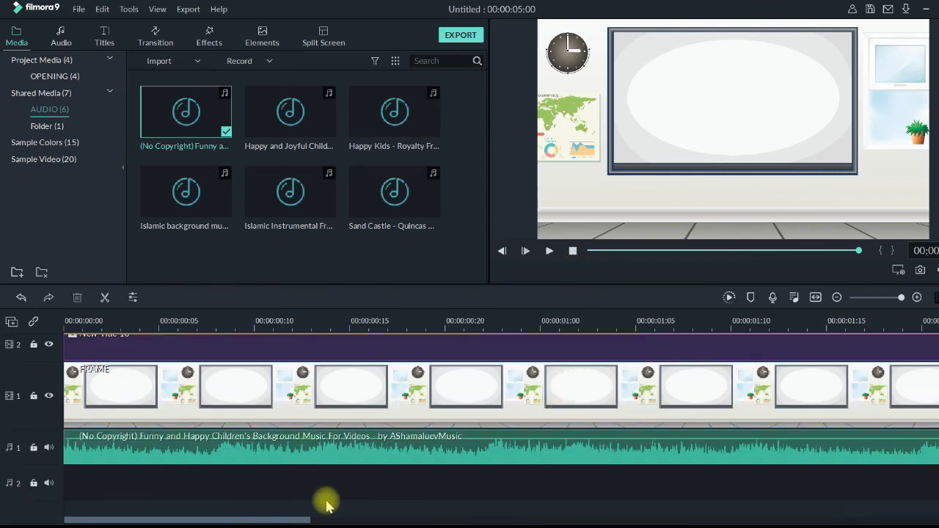
drag(300, 518, 237, 505)
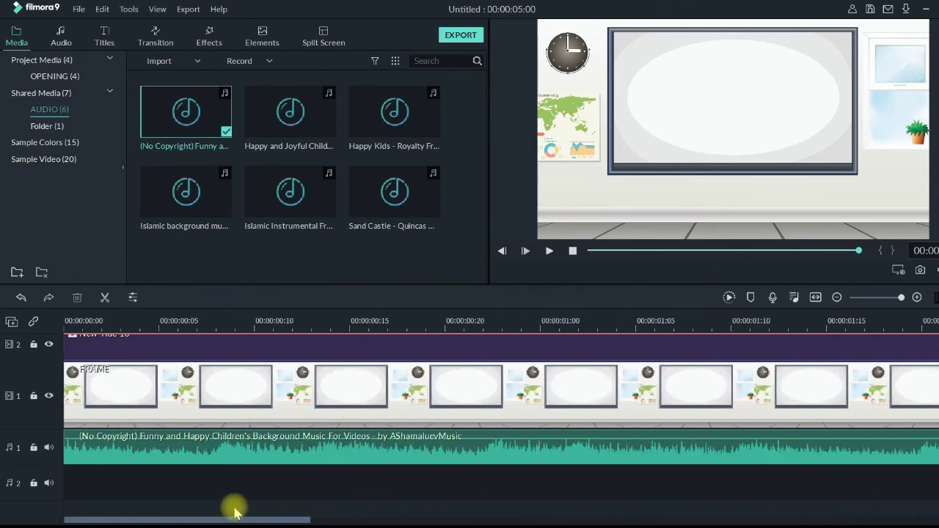
scroll(176, 458, up, 3)
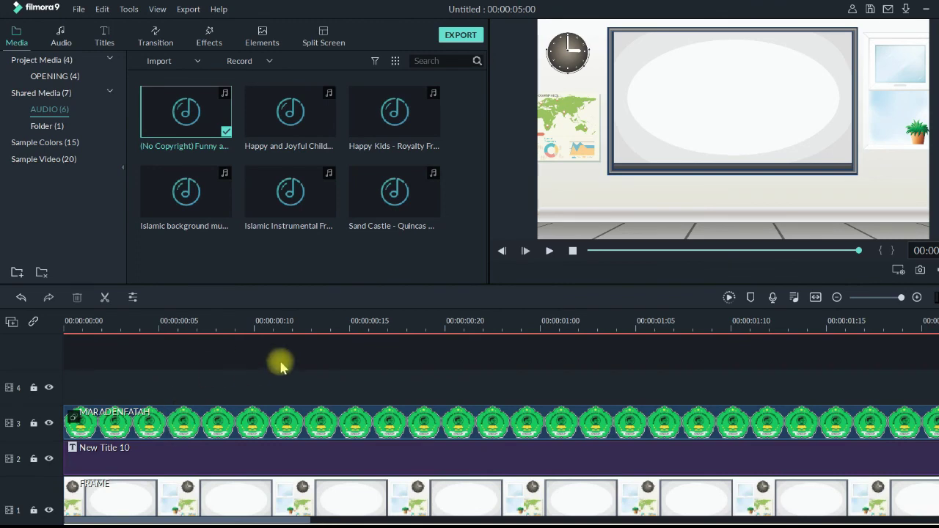
scroll(279, 360, down, 3)
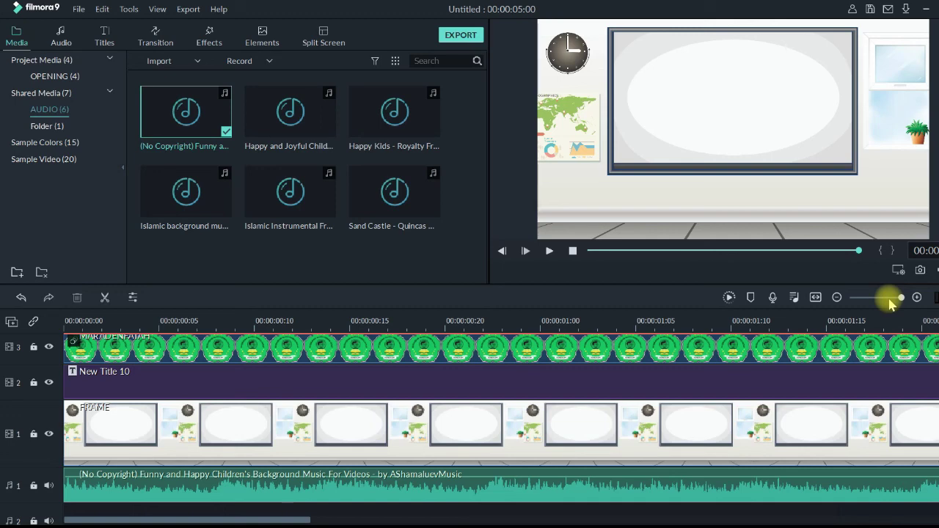
drag(892, 301, 891, 297)
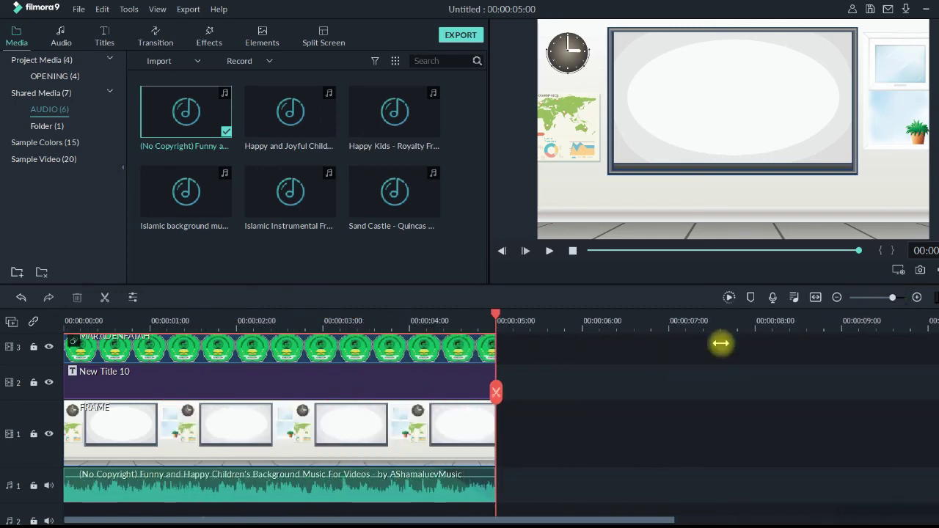
scroll(429, 421, up, 1)
scroll(422, 400, up, 1)
scroll(455, 393, down, 3)
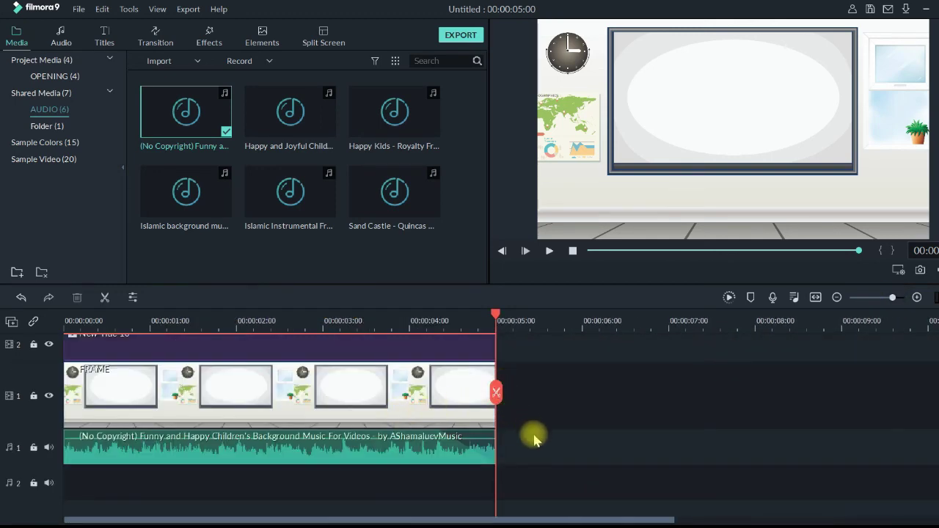
scroll(550, 426, up, 1)
scroll(631, 448, down, 1)
scroll(598, 477, up, 2)
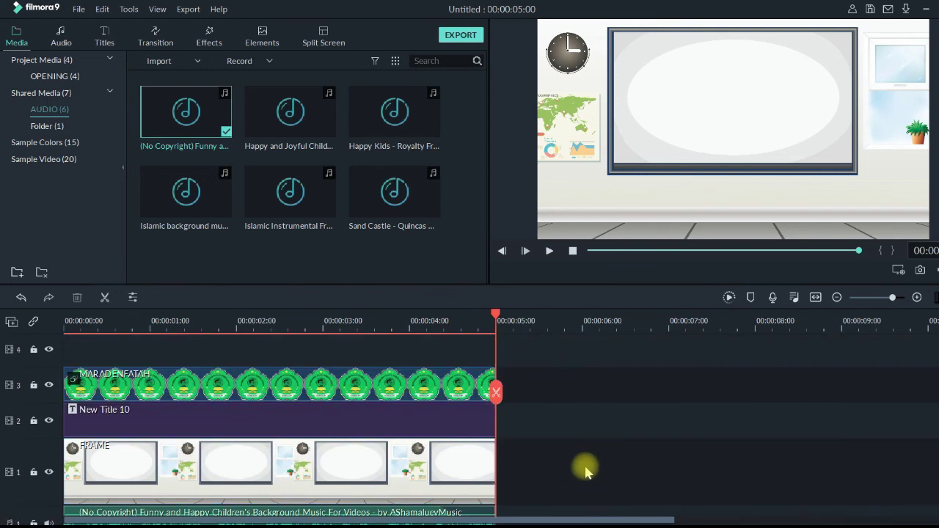
scroll(583, 440, down, 1)
scroll(584, 433, up, 1)
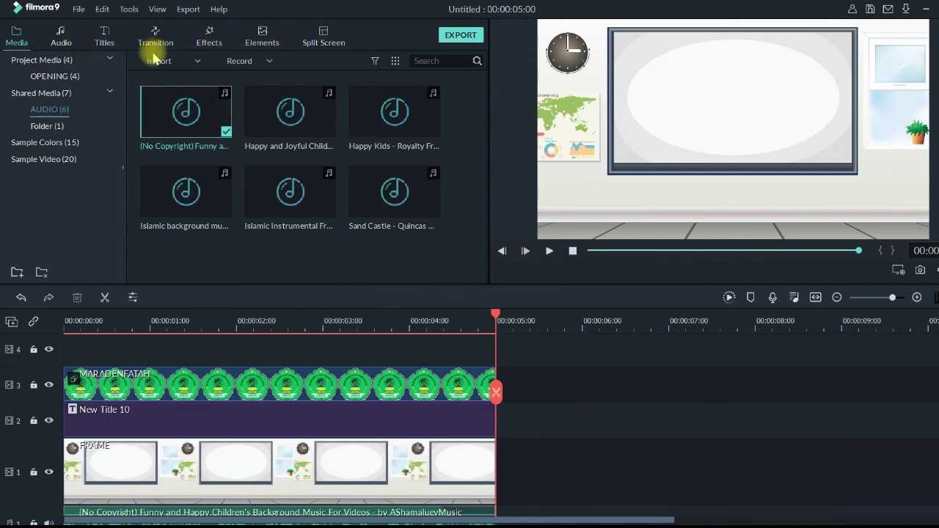
scroll(628, 411, down, 2)
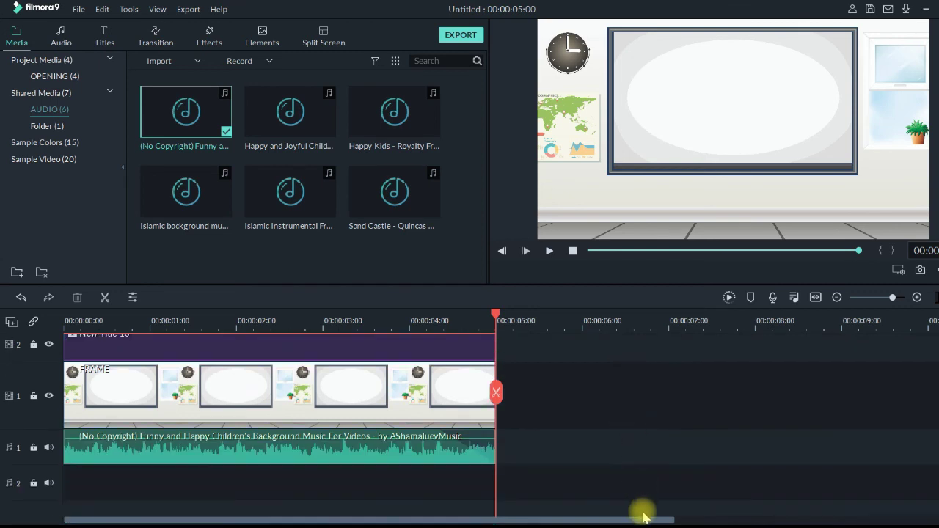
scroll(644, 509, up, 1)
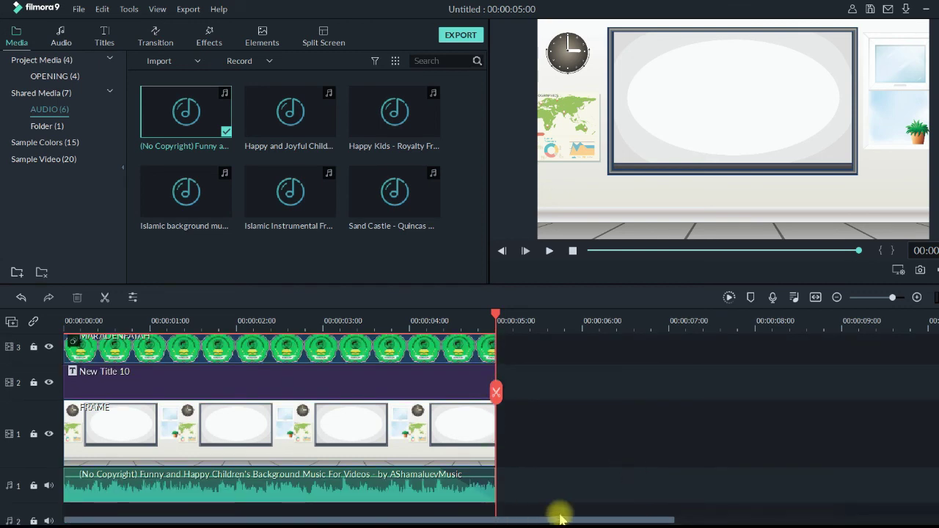
scroll(587, 514, up, 2)
scroll(608, 503, down, 1)
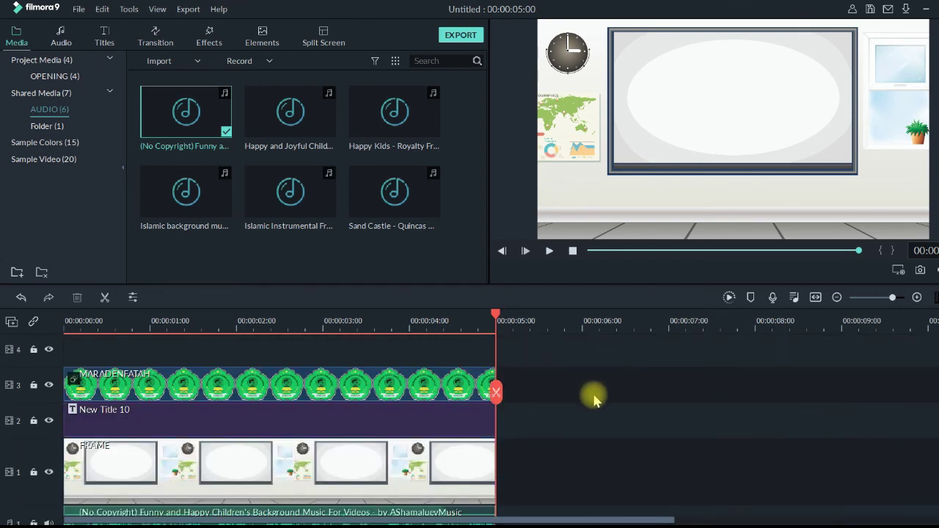
scroll(591, 389, down, 2)
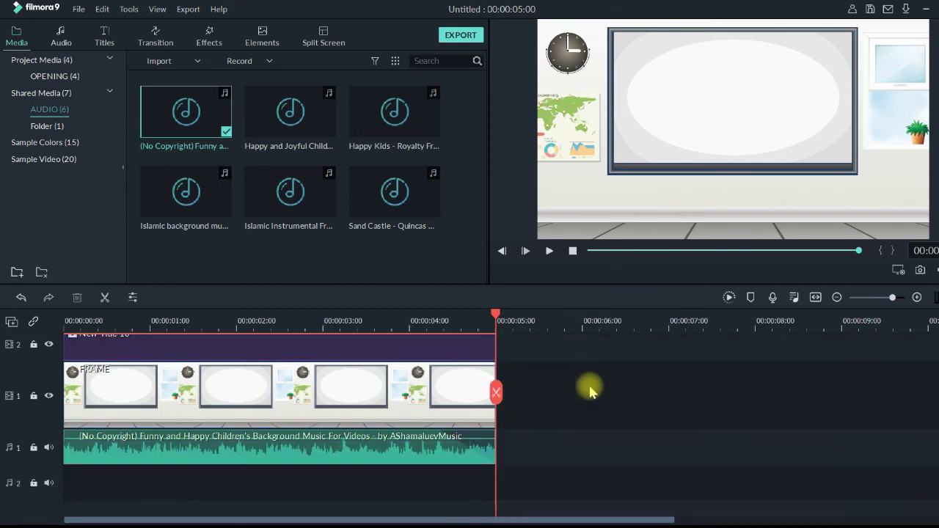
scroll(590, 389, up, 2)
scroll(601, 370, down, 2)
scroll(637, 381, up, 2)
scroll(637, 381, up, 1)
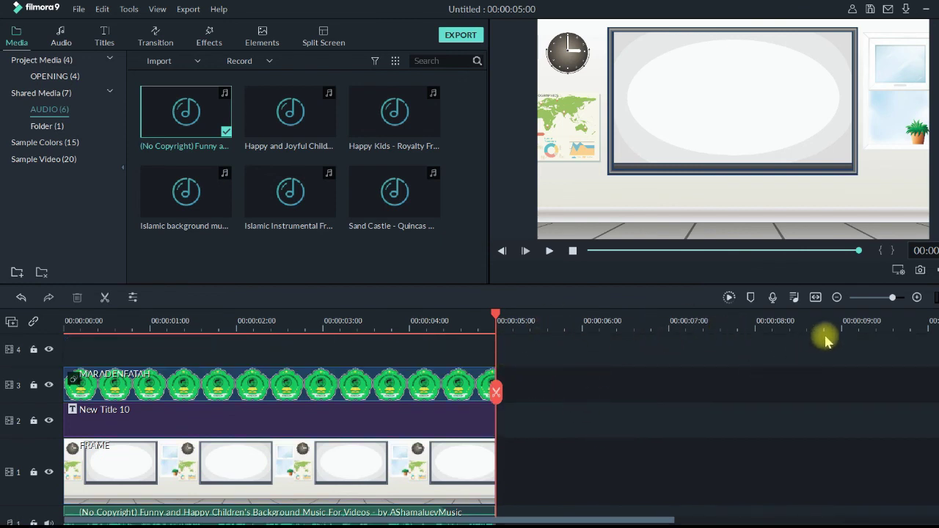
scroll(655, 519, down, 2)
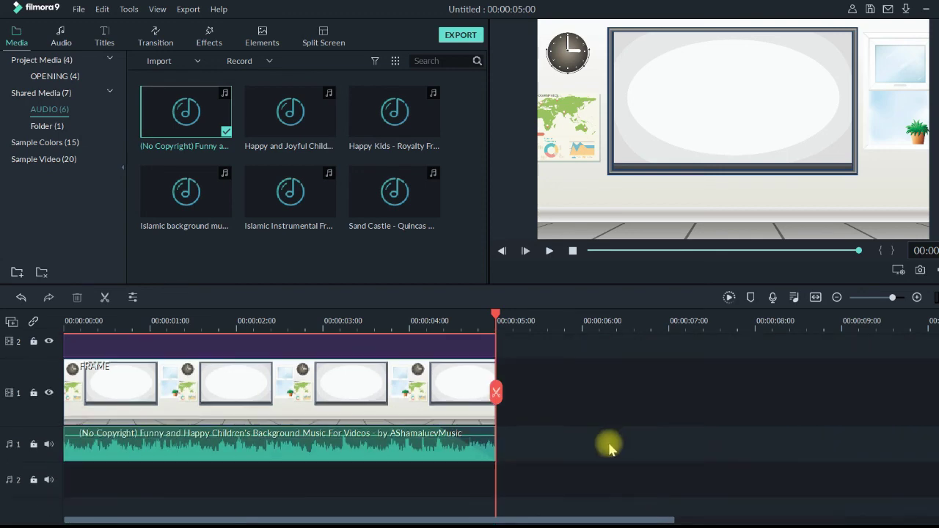
scroll(330, 419, up, 1)
scroll(284, 419, down, 1)
scroll(271, 424, up, 1)
scroll(286, 440, down, 1)
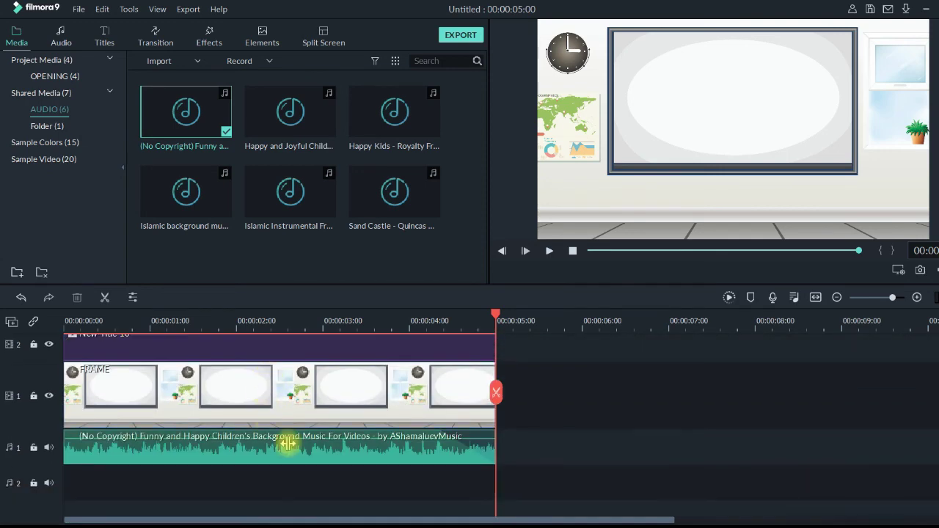
scroll(377, 388, up, 1)
scroll(377, 387, down, 1)
scroll(561, 349, up, 3)
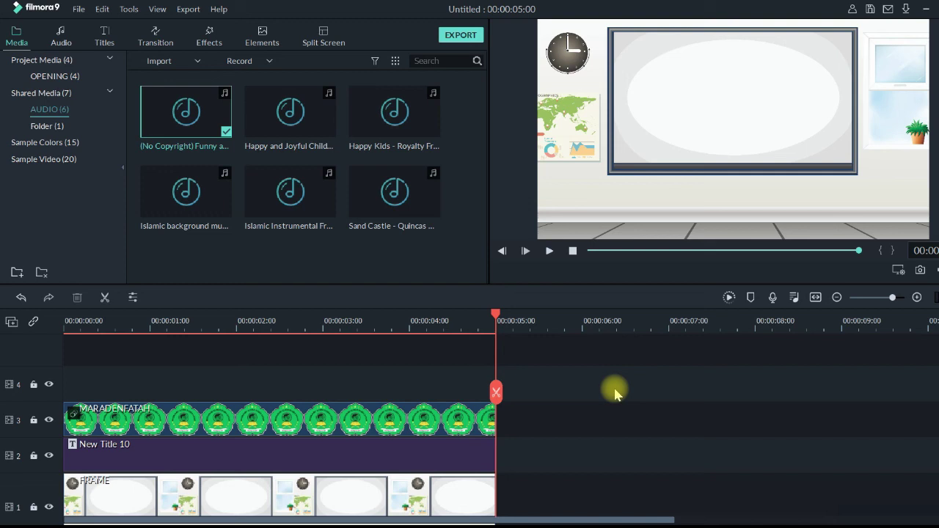
Check how the opening looks at about 1.7 and 3.1 seconds and examine its logo, title, FRAME and music tracks
scroll(587, 411, down, 3)
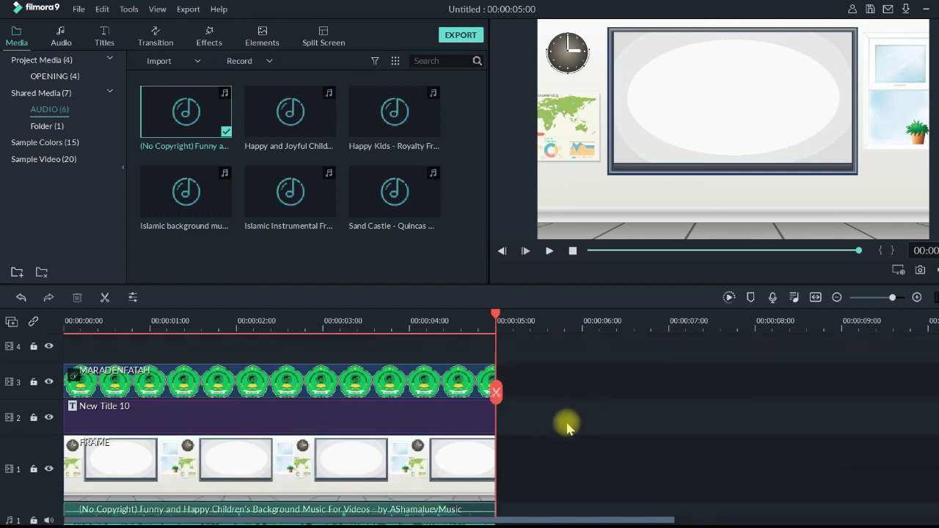
scroll(477, 463, up, 1)
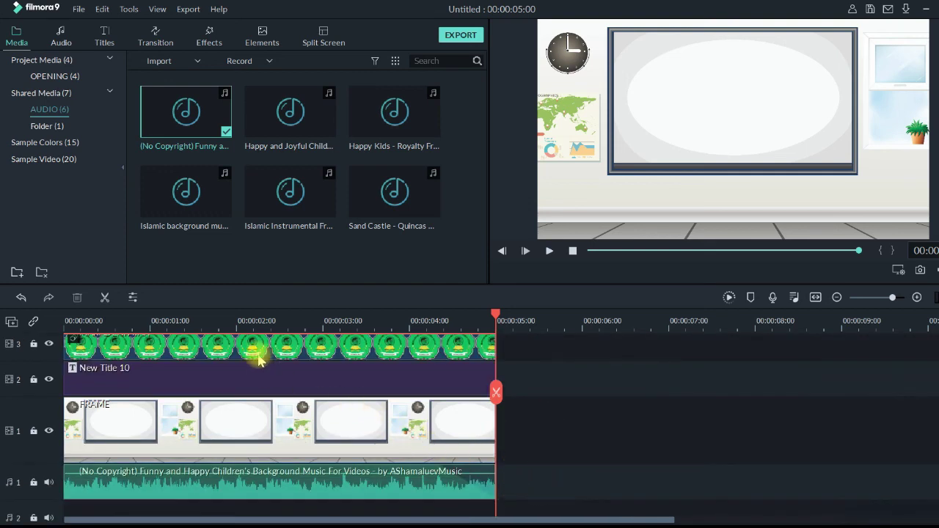
click(209, 315)
click(340, 428)
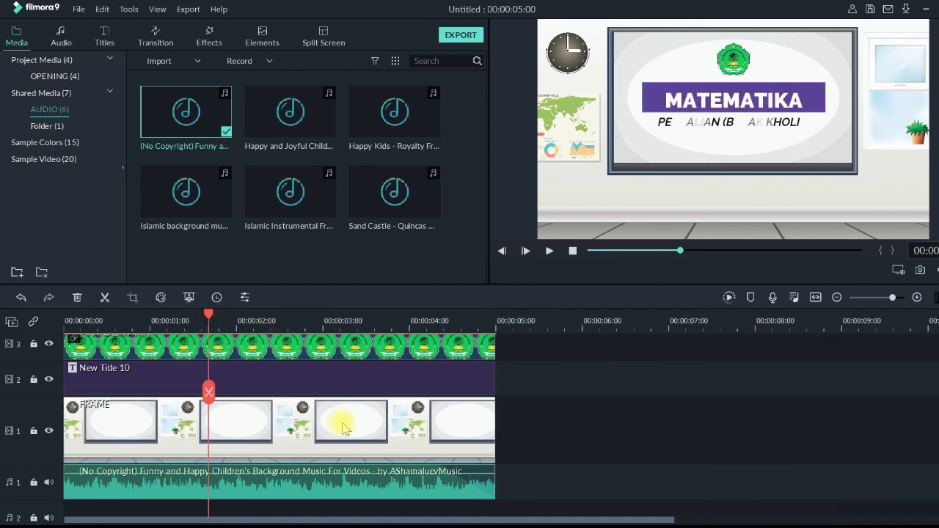
click(338, 319)
scroll(462, 345, up, 2)
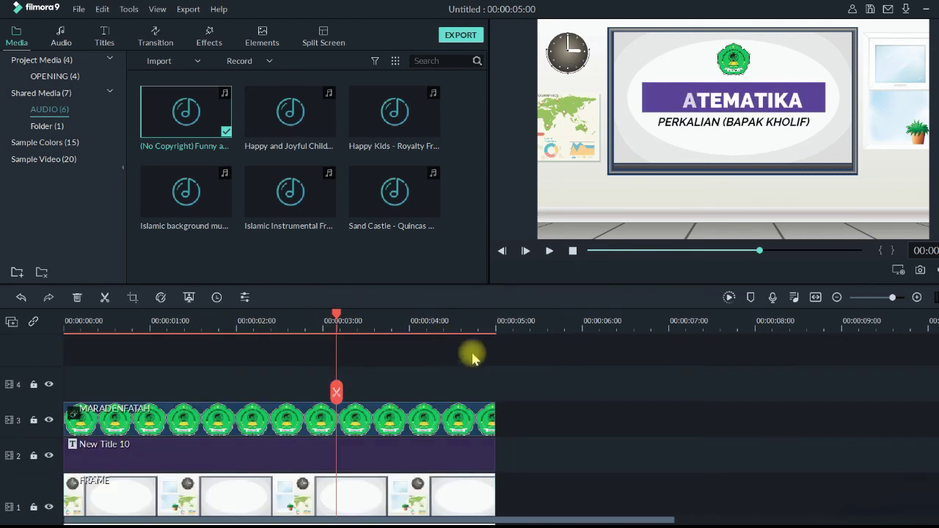
scroll(468, 363, down, 2)
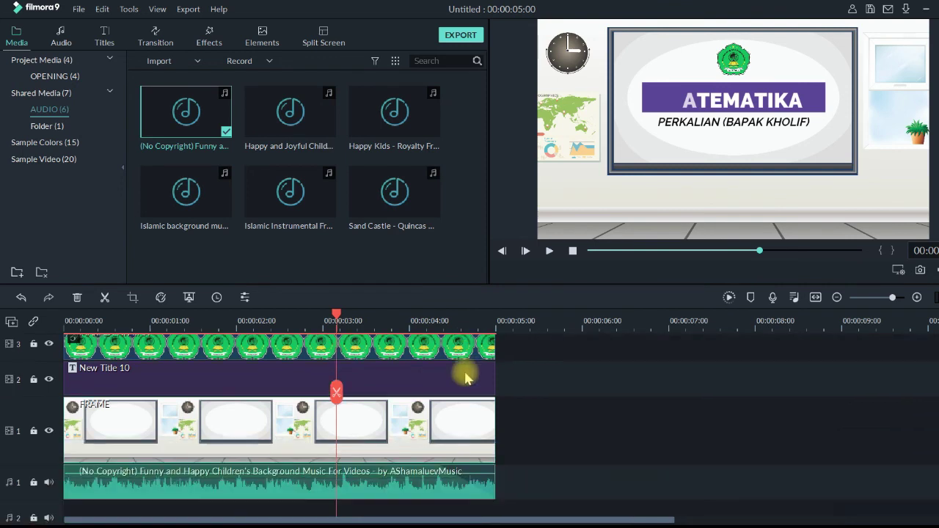
Look over the title templates, and inspect the opening at about 3.7 seconds along with its stacked video and audio tracks
click(104, 37)
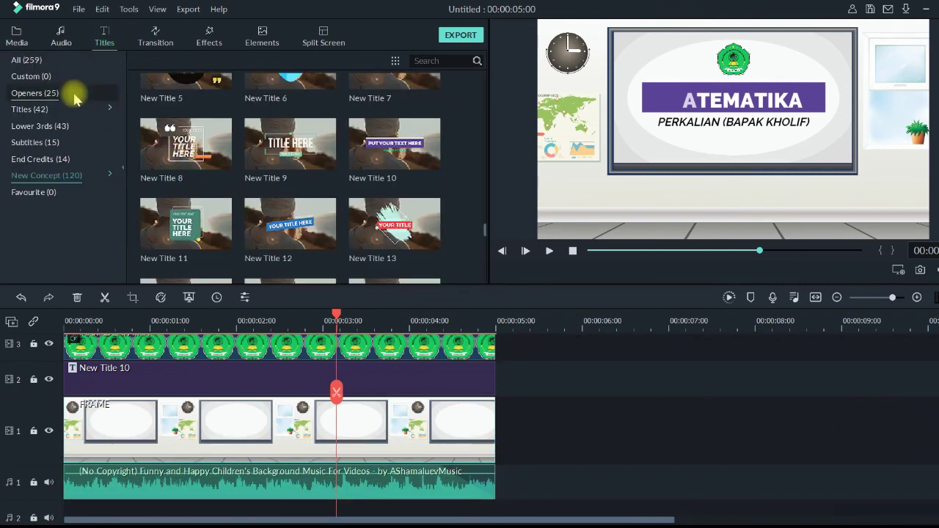
click(22, 35)
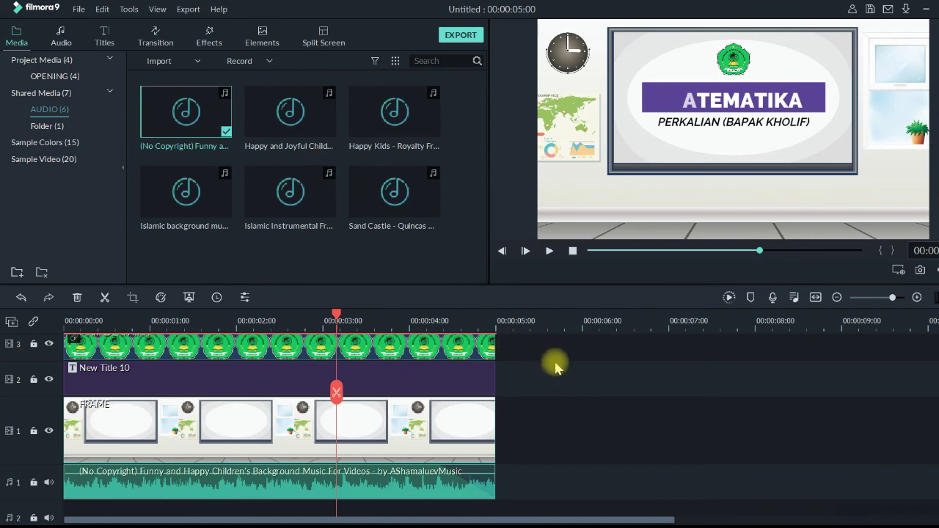
scroll(565, 374, up, 2)
scroll(486, 386, down, 1)
scroll(513, 393, up, 1)
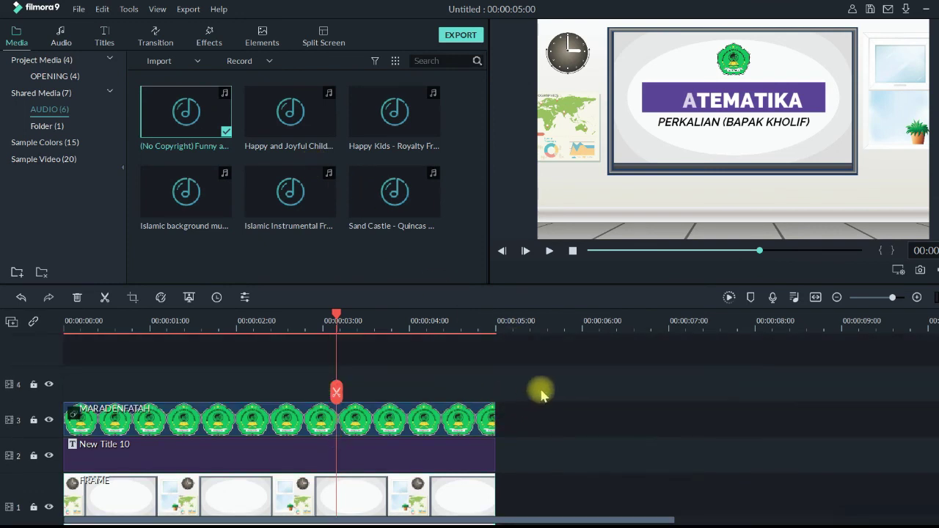
click(385, 321)
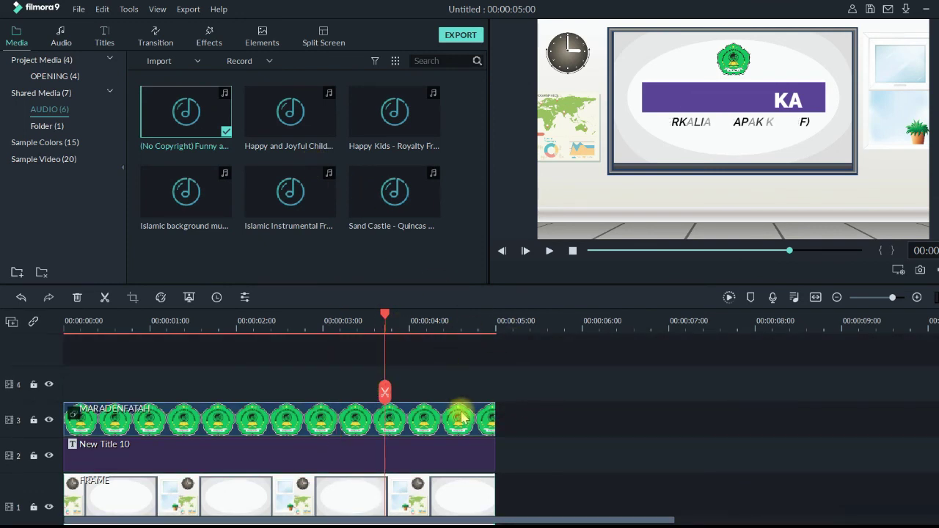
scroll(459, 411, down, 3)
scroll(505, 429, up, 1)
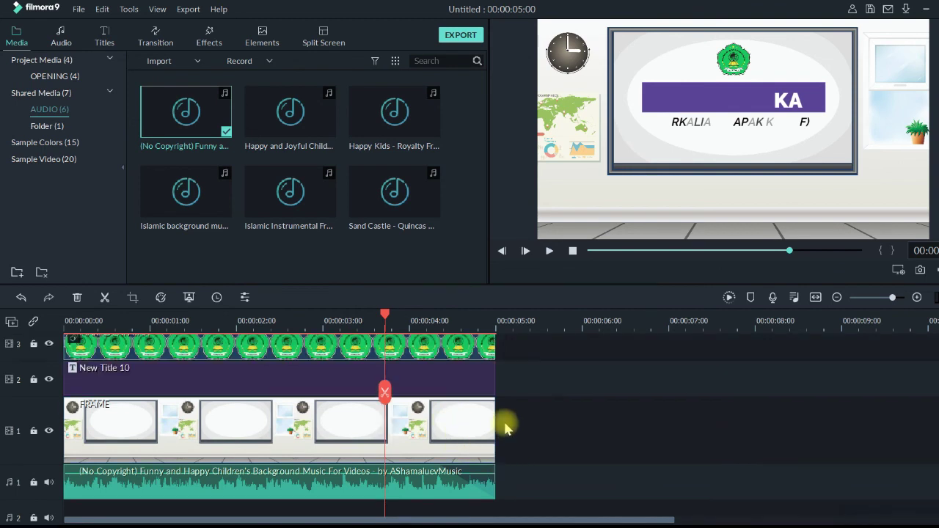
scroll(528, 437, down, 1)
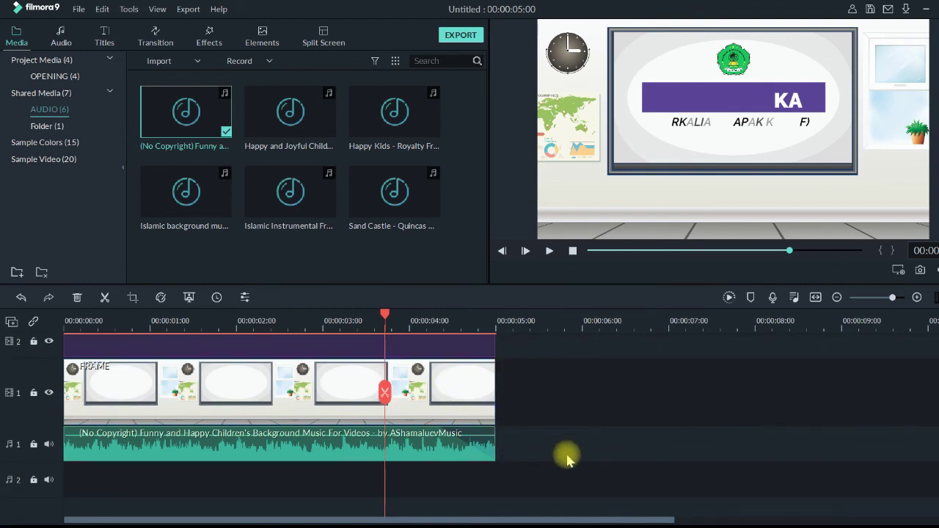
drag(564, 455, 608, 475)
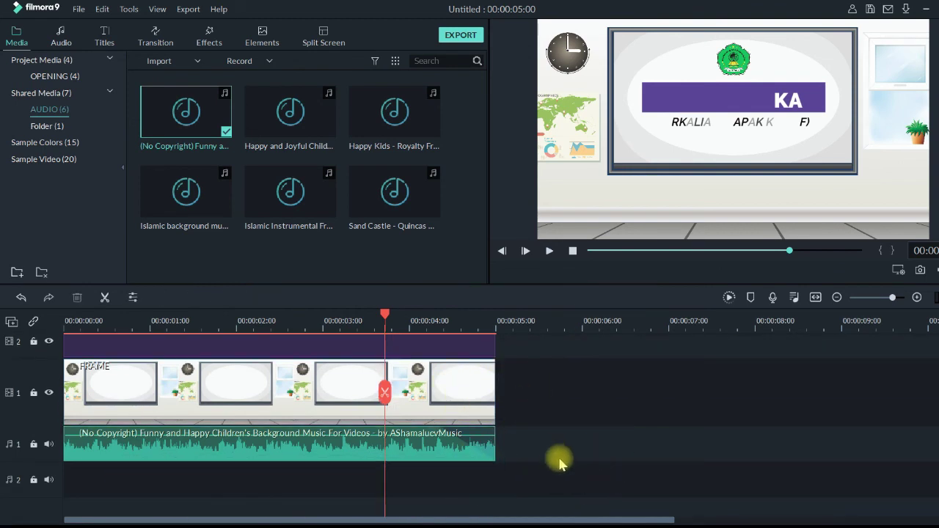